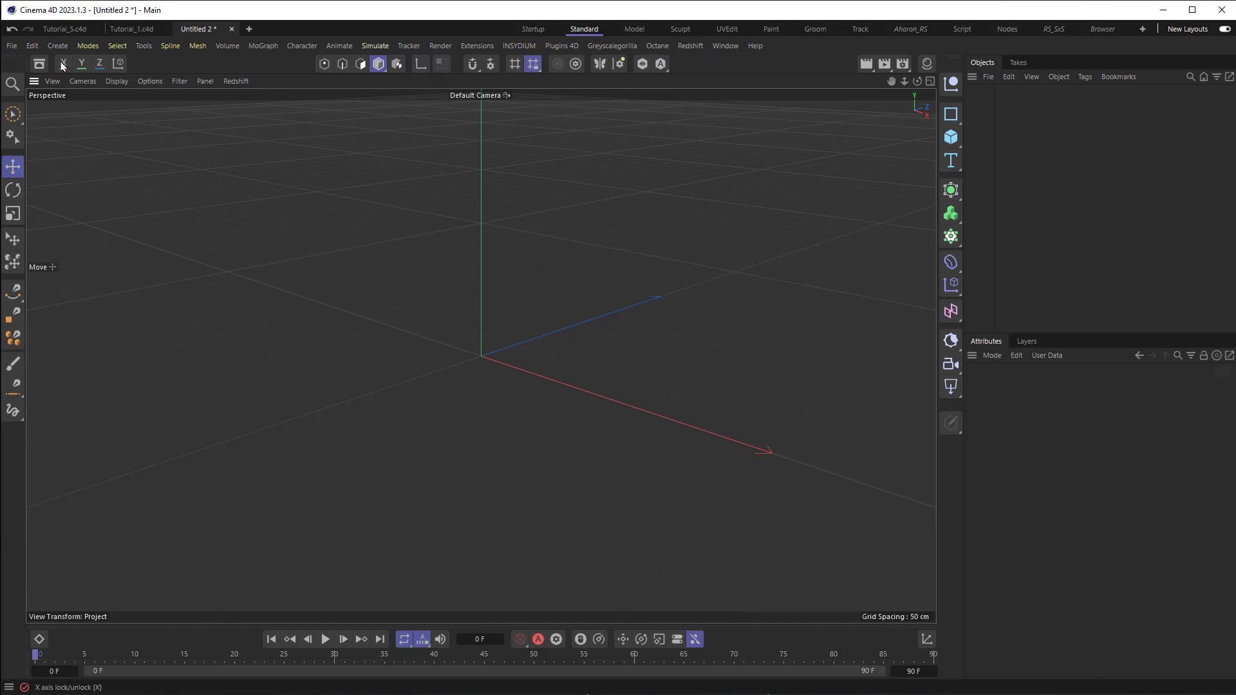
# Inspect the Redshift Main Menu setting in the Redshift renderer preferences and close the preferences
pyautogui.click(32, 46)
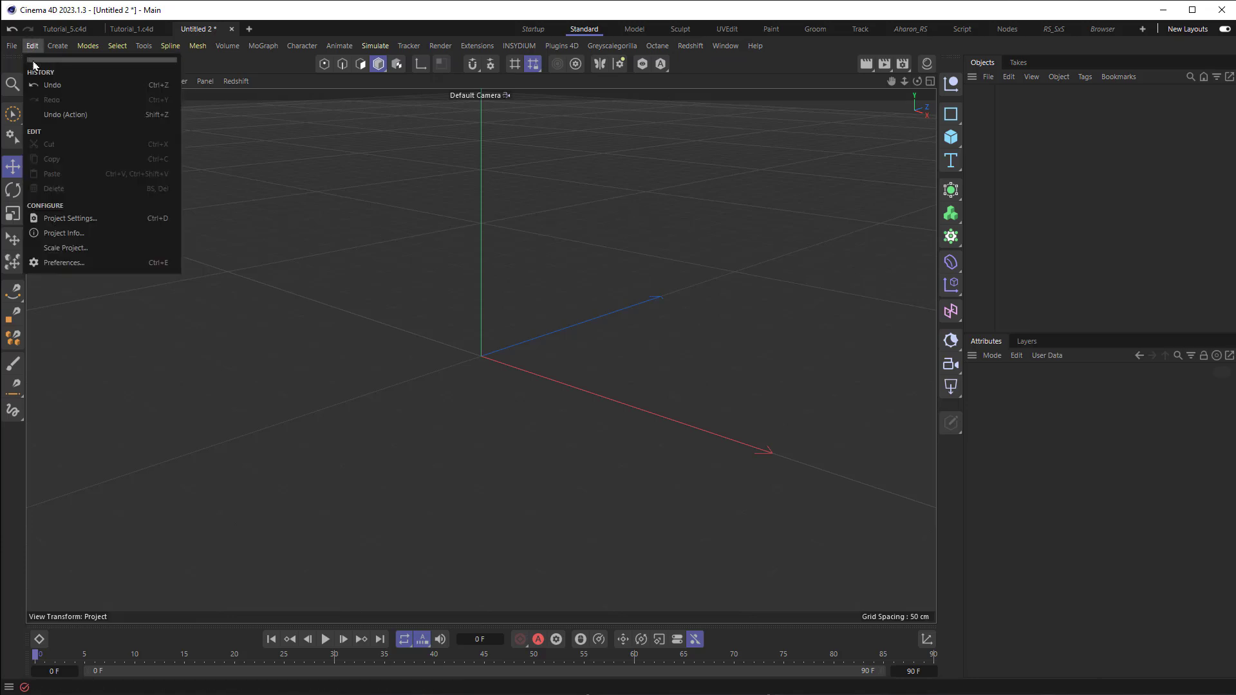
pyautogui.click(83, 262)
pyautogui.moveTo(455, 247); pyautogui.dragTo(526, 169)
pyautogui.click(190, 375)
pyautogui.click(165, 370)
pyautogui.click(192, 396)
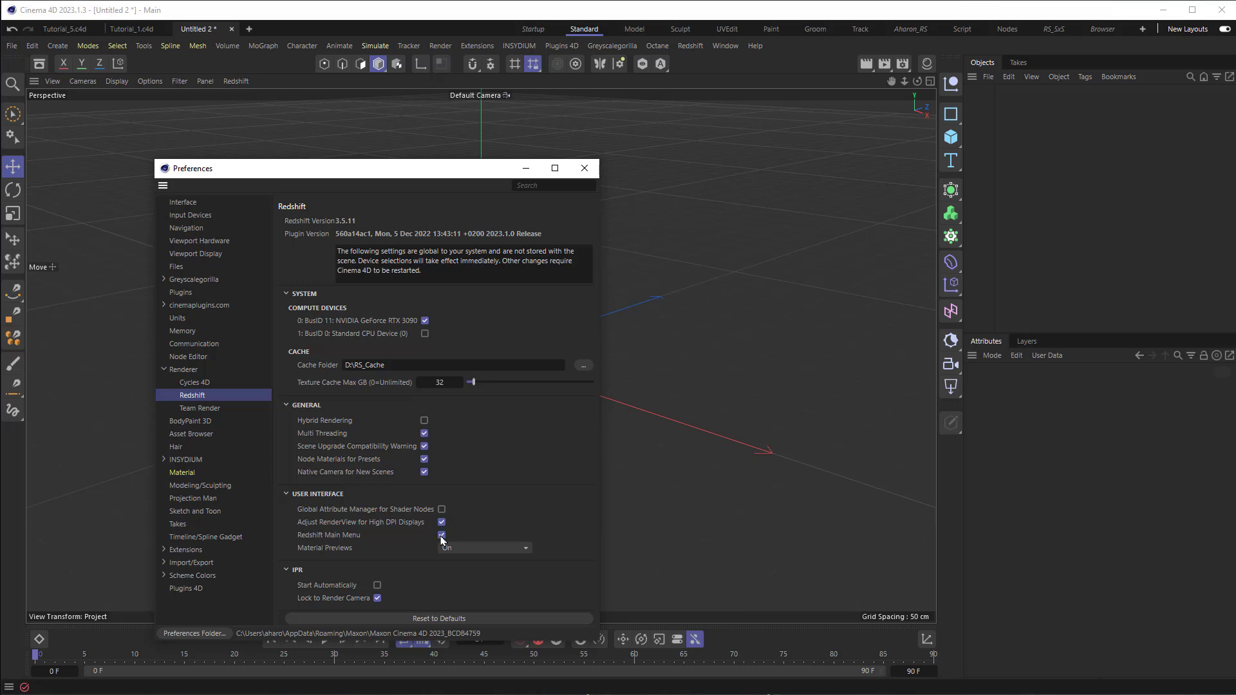
pyautogui.click(585, 168)
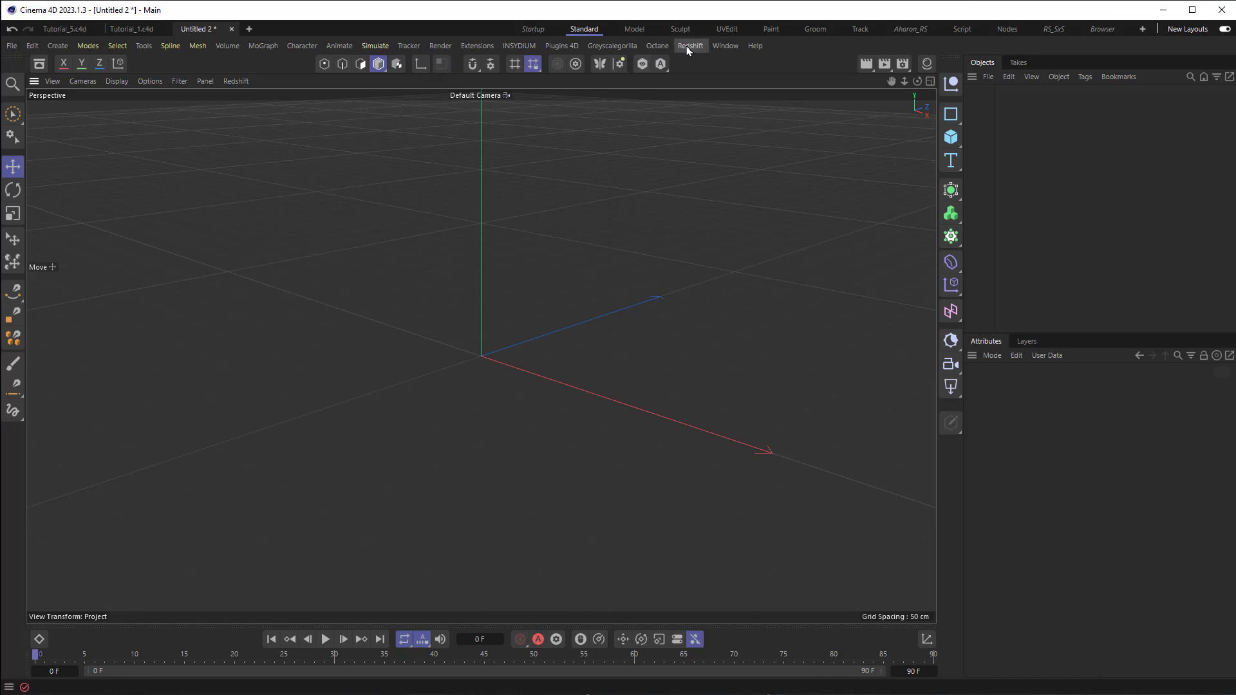
# Preview the RS_SxS layout, return to Standard, and open the Redshift RenderView as a floating window over the viewport
pyautogui.click(1054, 29)
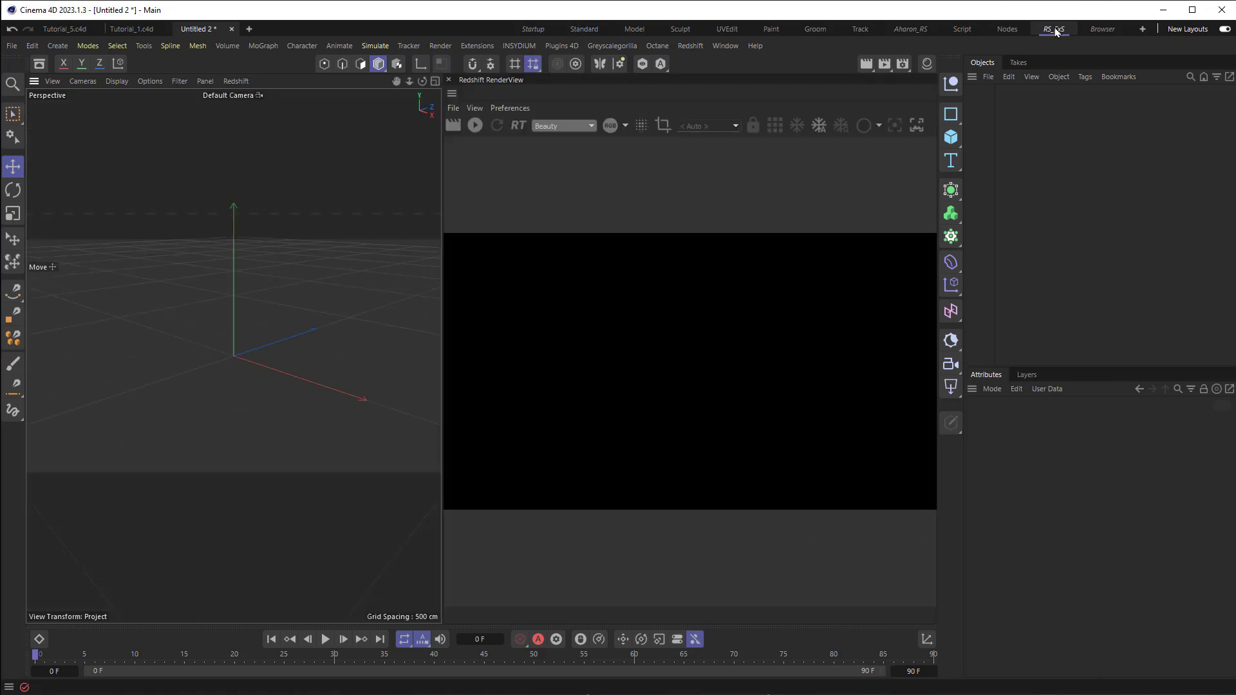
pyautogui.click(575, 35)
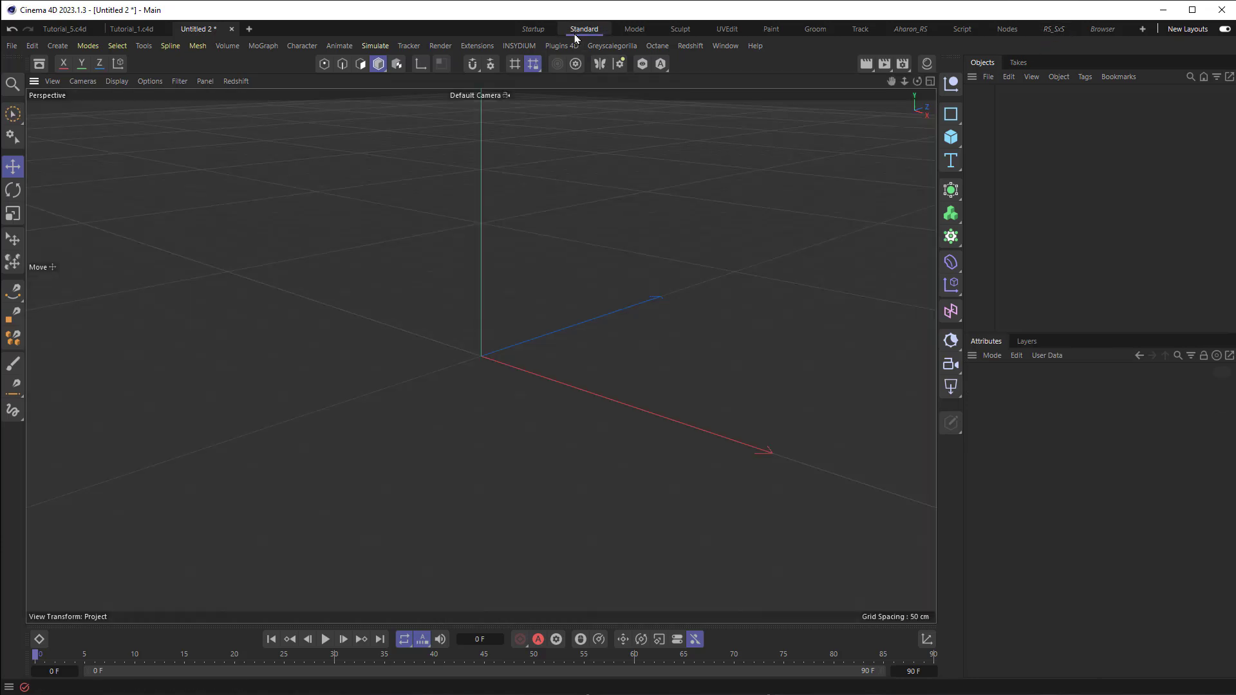
pyautogui.click(684, 46)
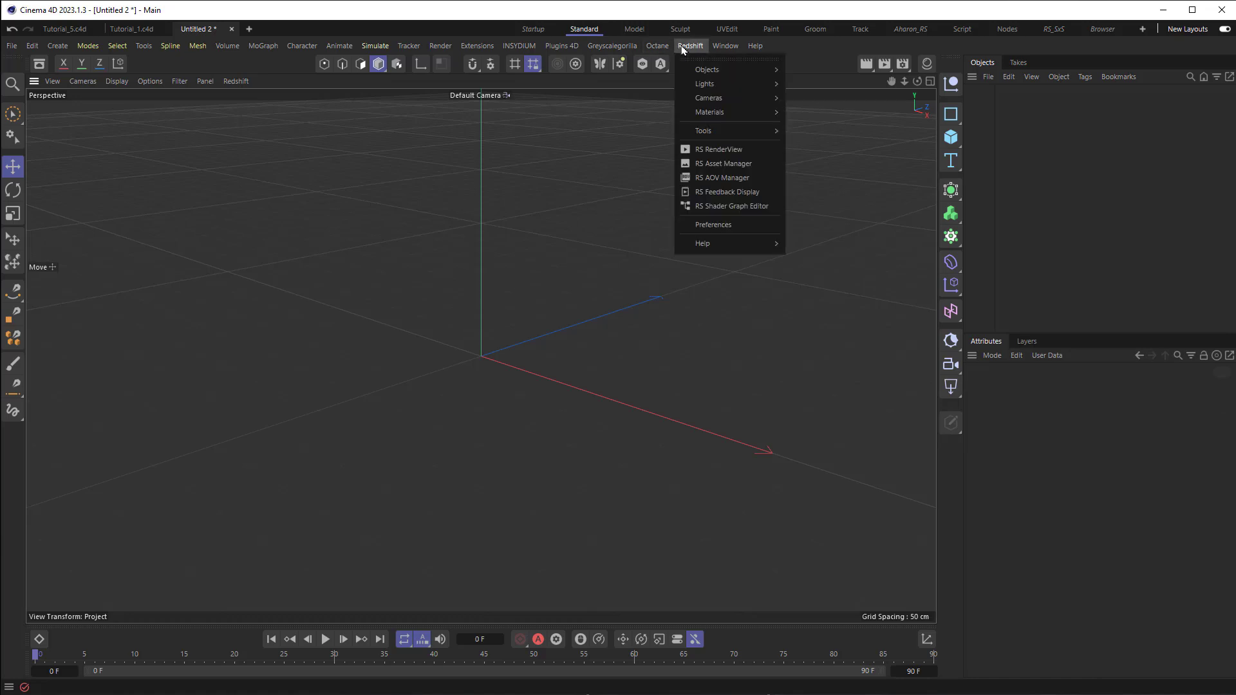
pyautogui.click(736, 153)
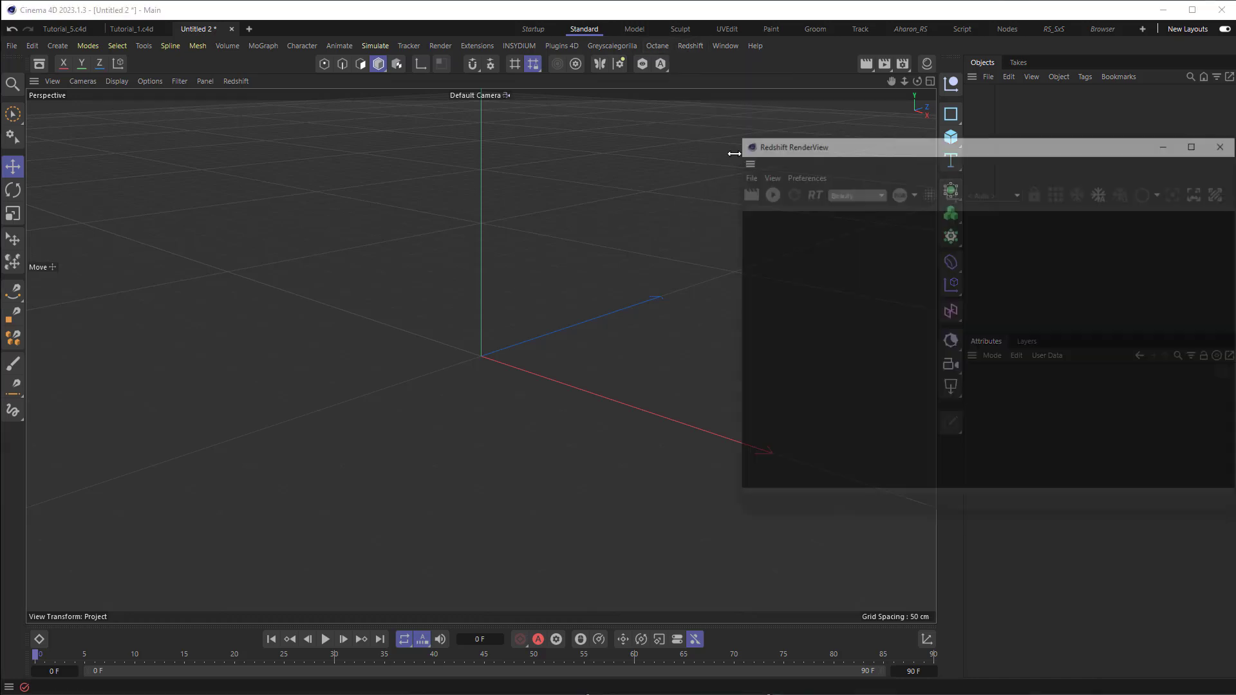
pyautogui.moveTo(814, 145); pyautogui.dragTo(473, 189)
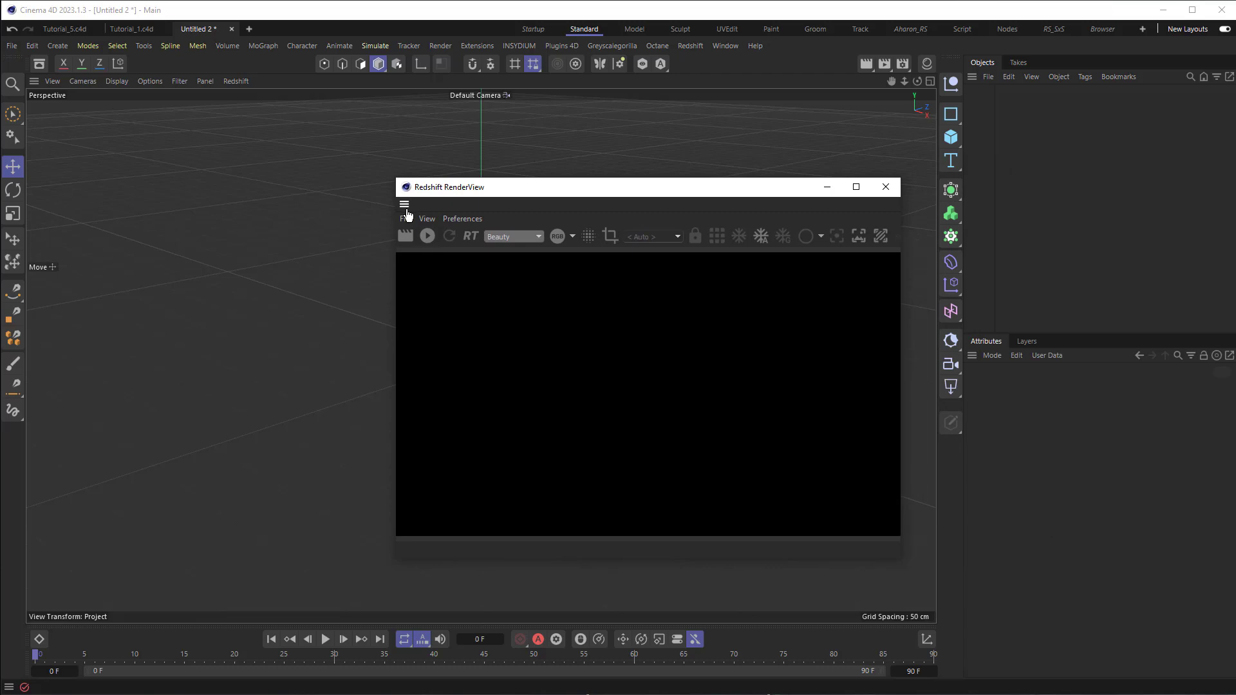
pyautogui.moveTo(914, 256); pyautogui.dragTo(921, 255)
pyautogui.click(514, 125)
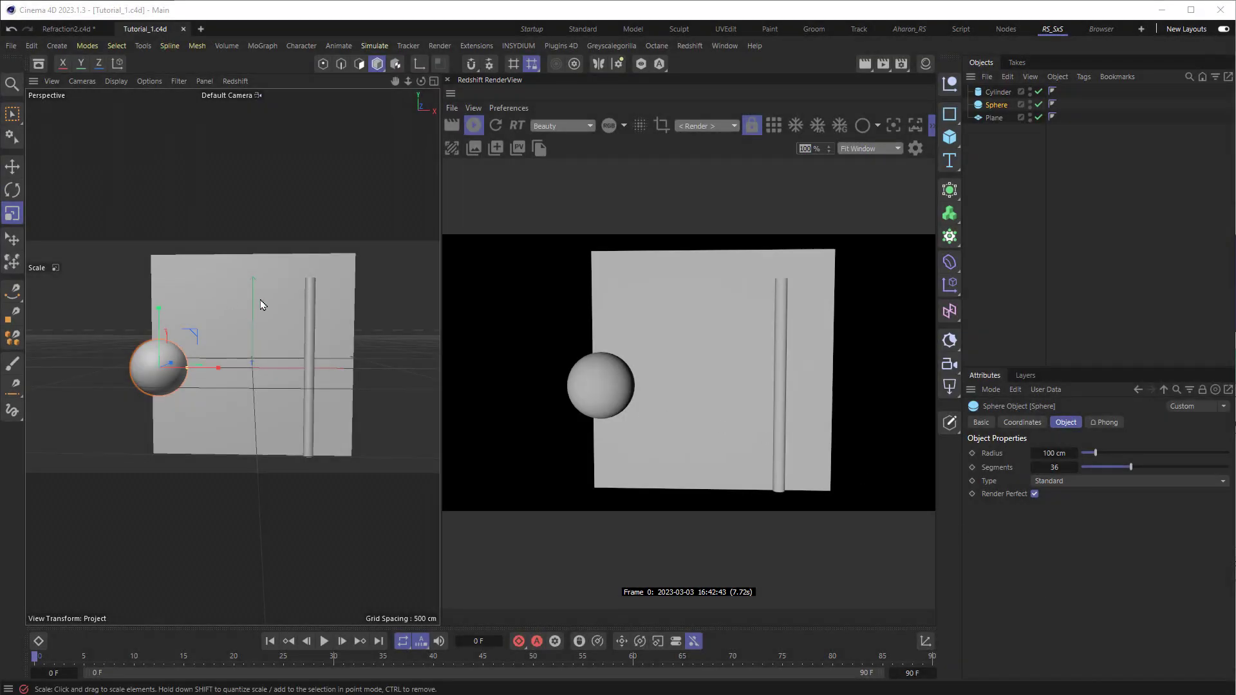
# Scale the plane up until it fills the whole view behind the sphere and cylinder
pyautogui.keyDown('alt'); pyautogui.moveTo(248, 423); pyautogui.dragTo(312, 358); pyautogui.keyUp('alt')
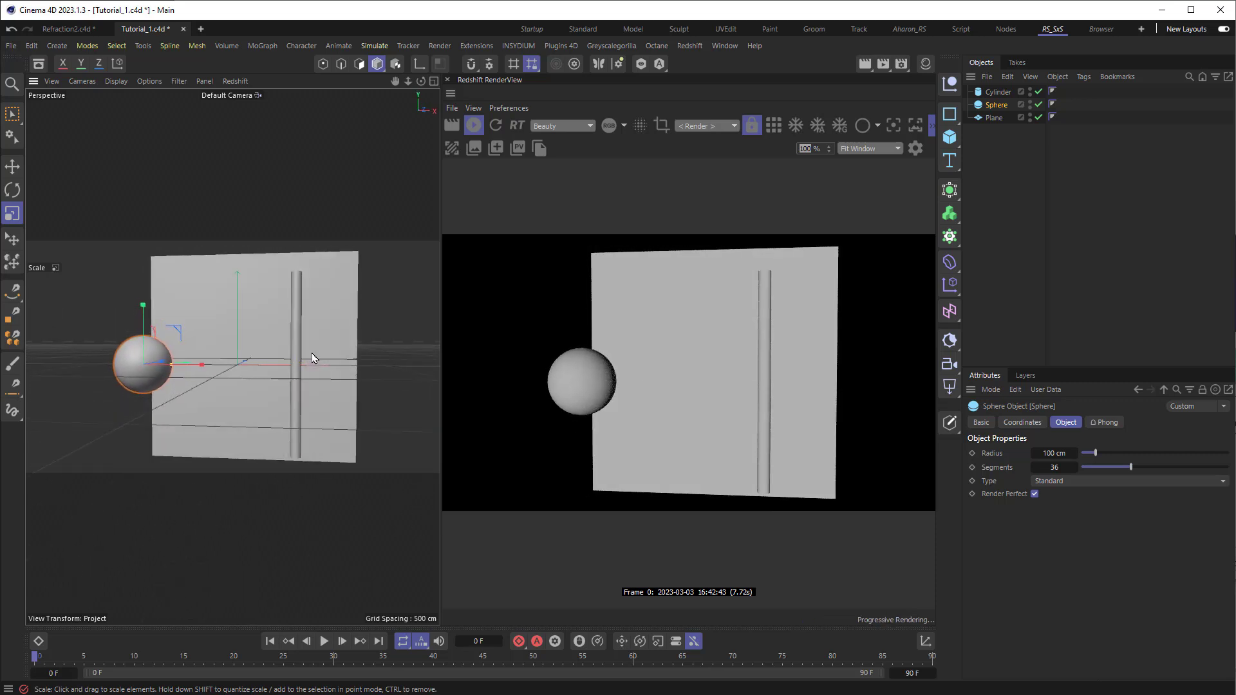
pyautogui.click(212, 296)
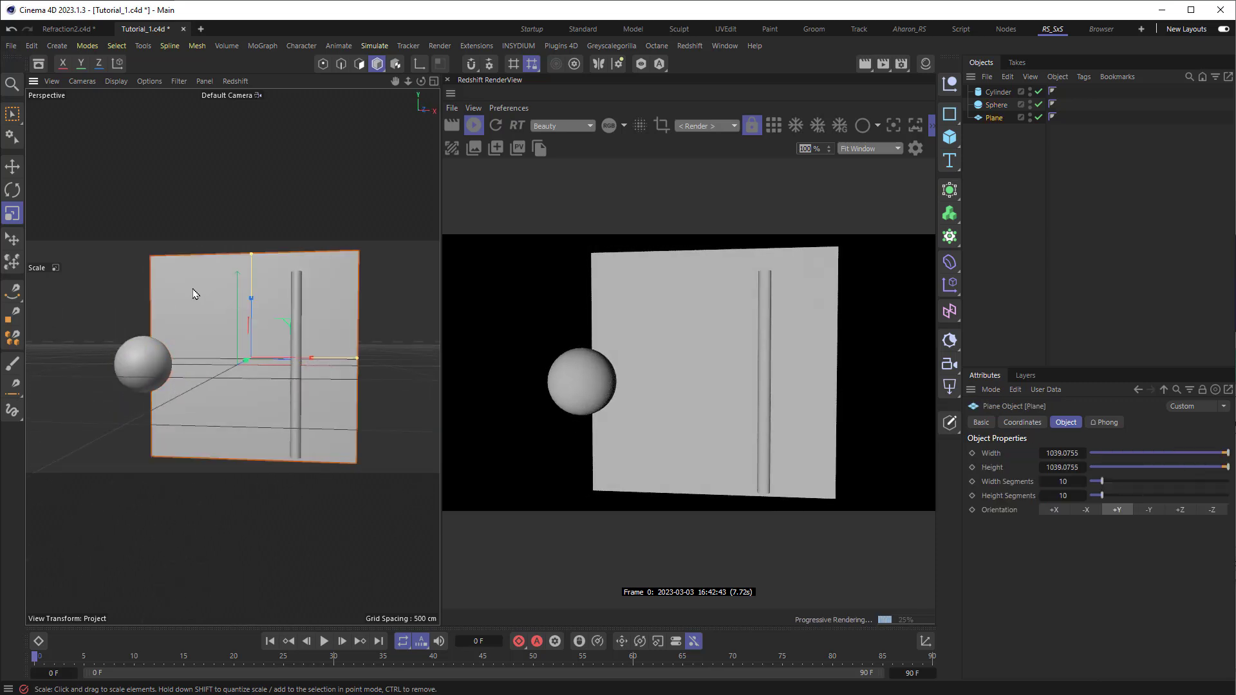
pyautogui.click(12, 213)
pyautogui.moveTo(183, 316); pyautogui.dragTo(1112, 455)
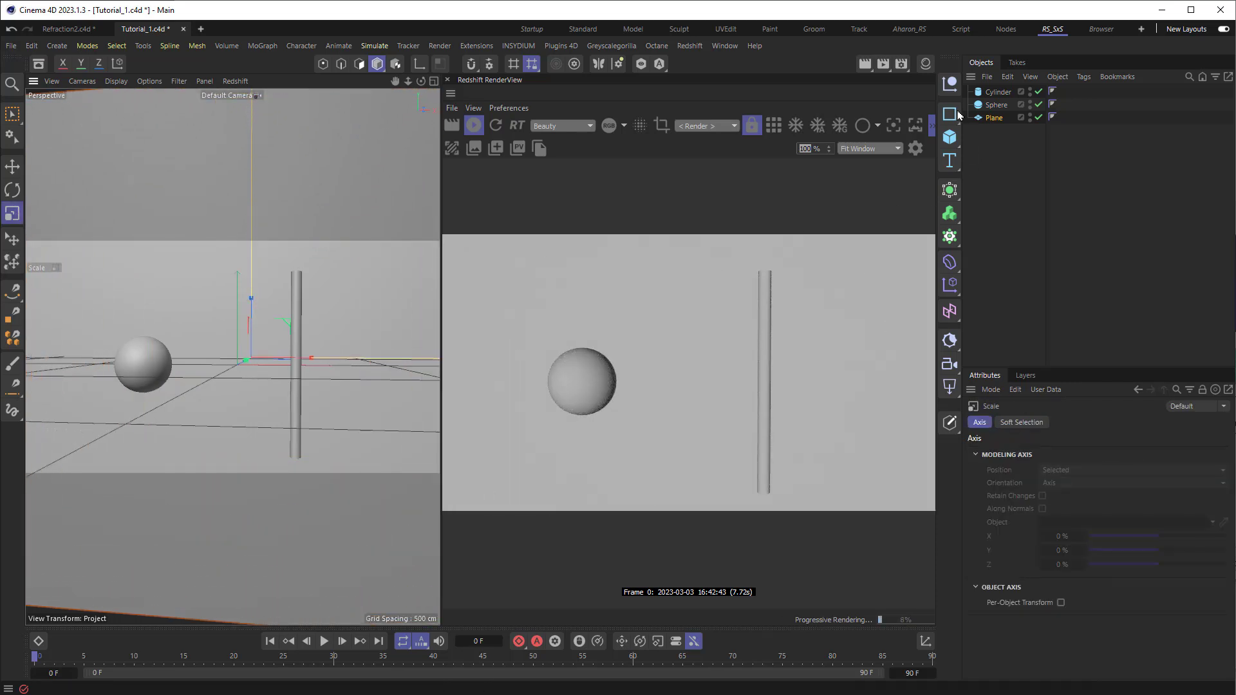
# Create a new Redshift standard material and open it in the node editor
pyautogui.click(925, 63)
pyautogui.click(861, 100)
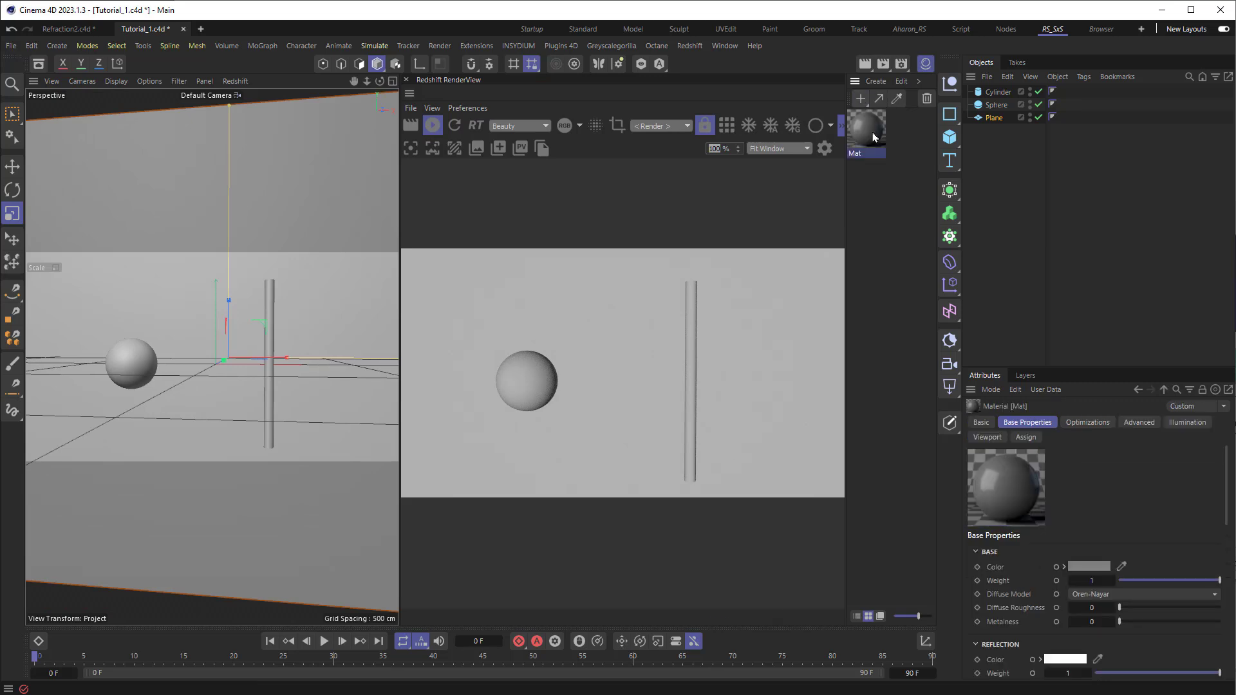
pyautogui.doubleClick(865, 131)
pyautogui.moveTo(966, 123); pyautogui.dragTo(313, 153)
# Add a Ramp node and connect its output color to the standard material's Emission Color
pyautogui.click(220, 179)
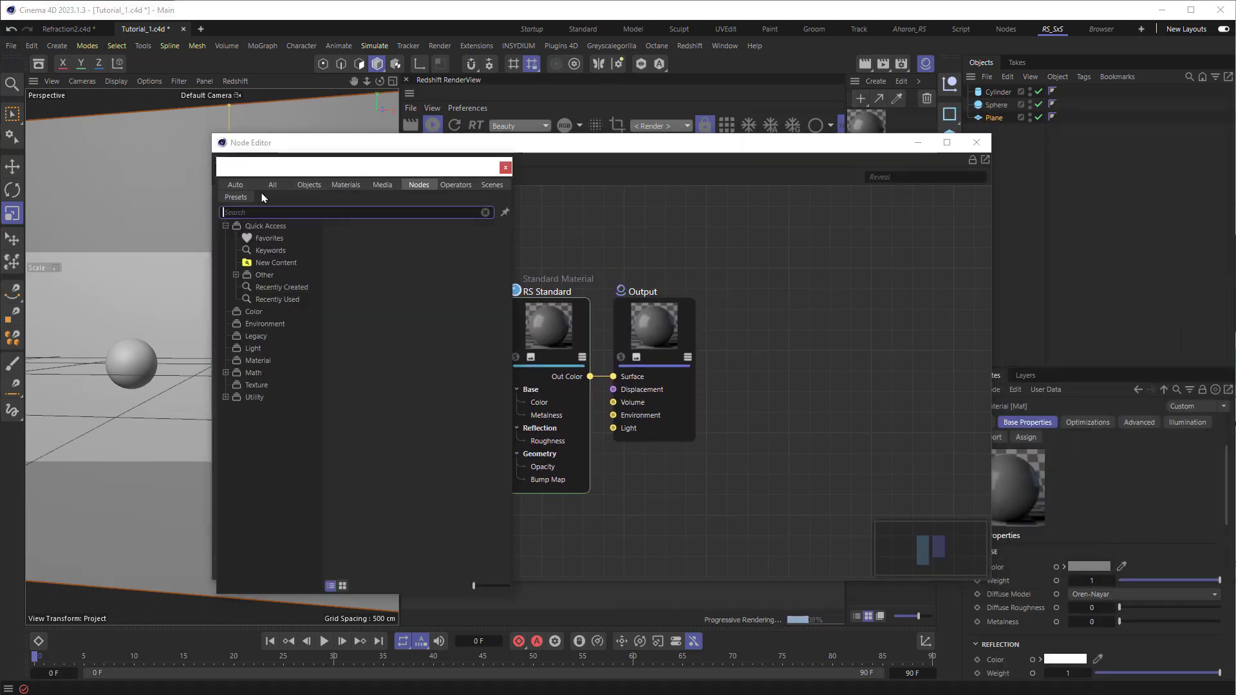
pyautogui.write('ramp')
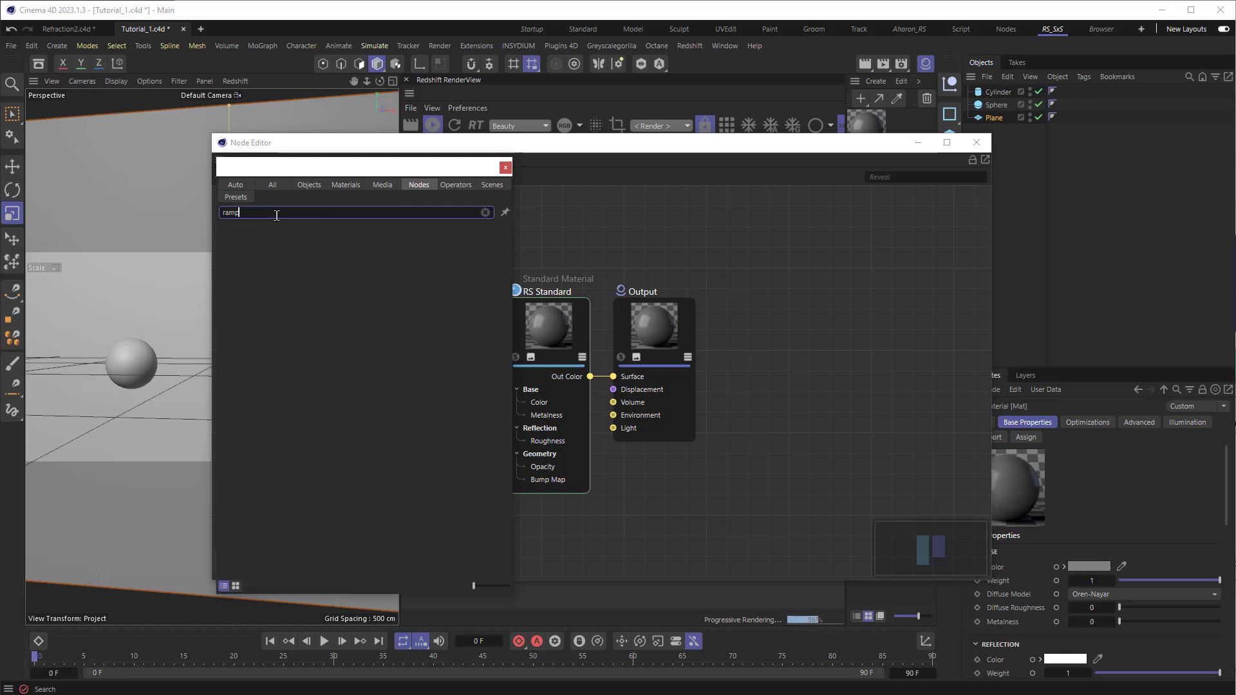
pyautogui.moveTo(269, 231); pyautogui.dragTo(546, 327)
pyautogui.moveTo(612, 428)
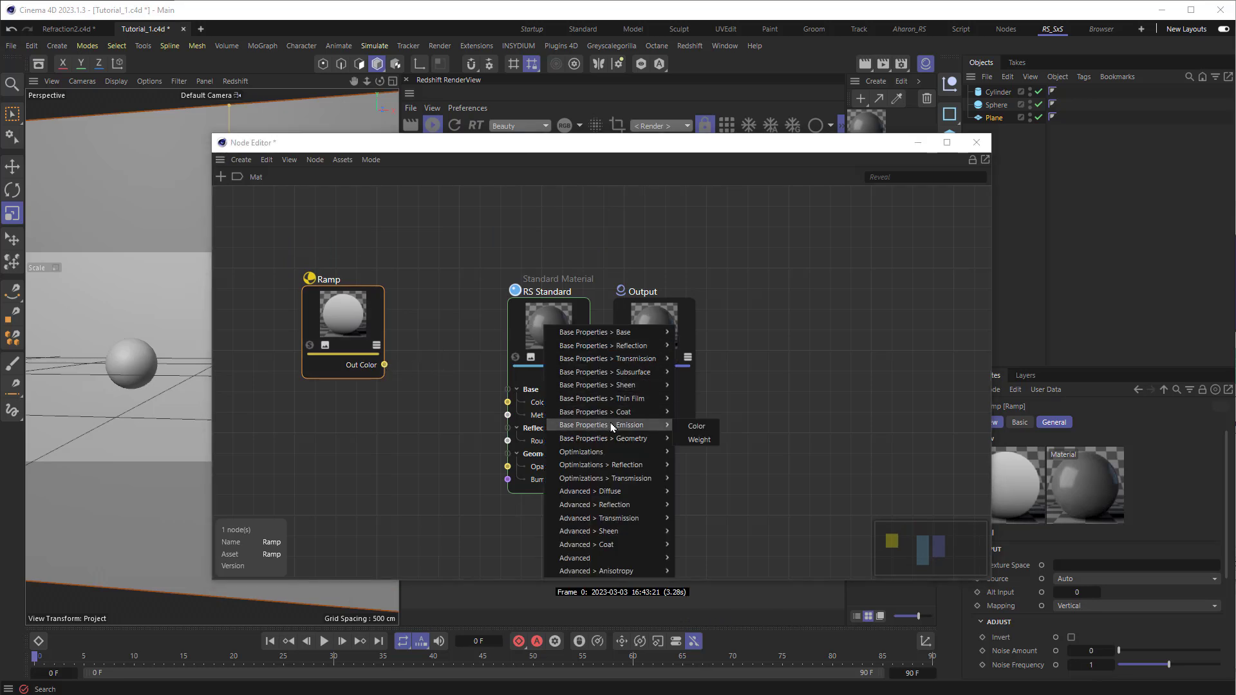
pyautogui.click(697, 426)
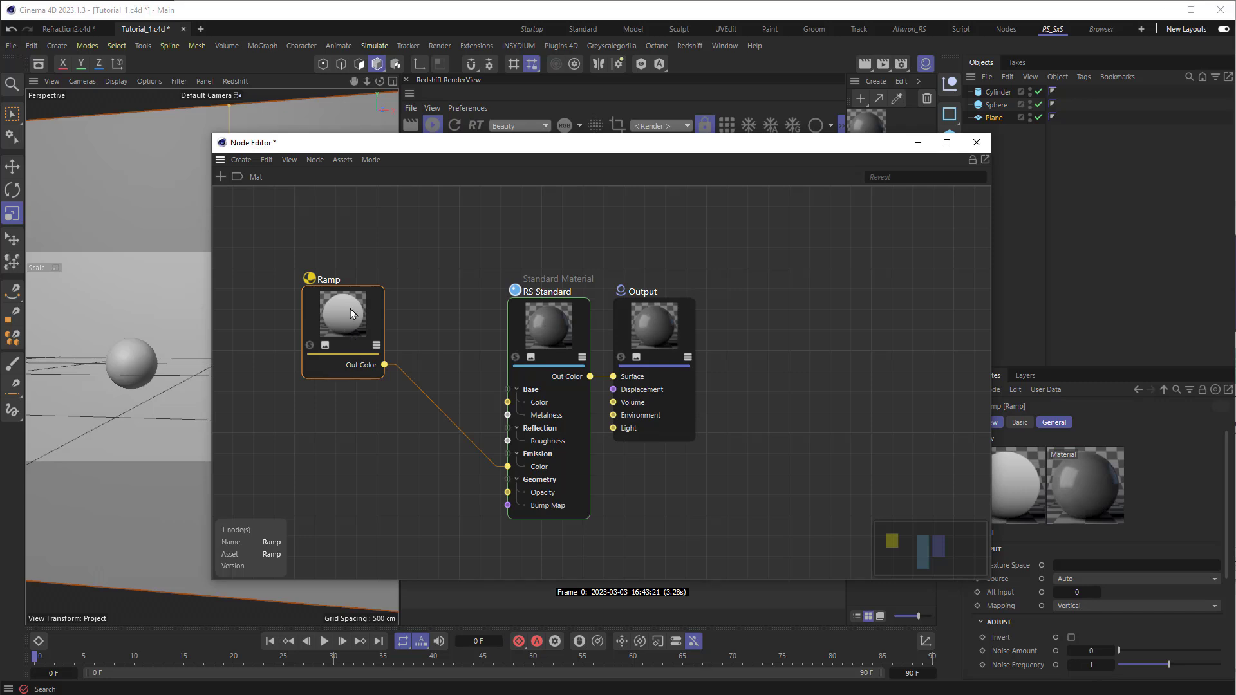
pyautogui.click(977, 142)
# Set the ramp's mapping to Circular and invert the ramp
pyautogui.click(1123, 606)
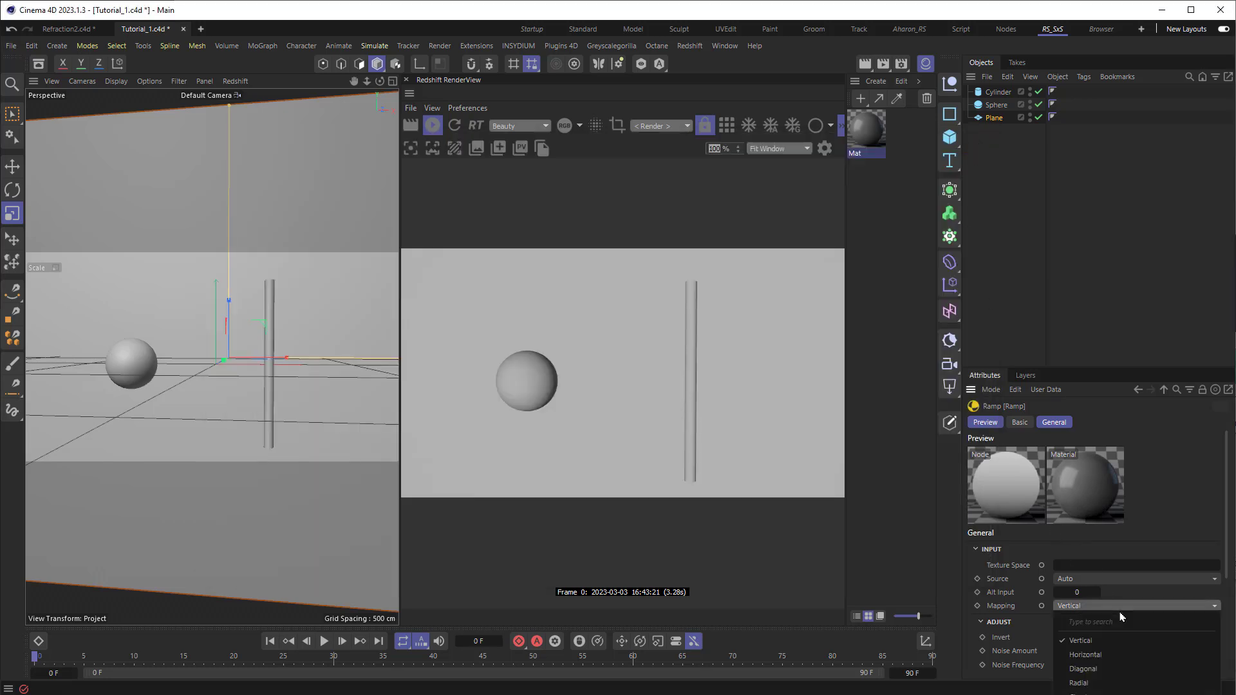
pyautogui.click(1120, 669)
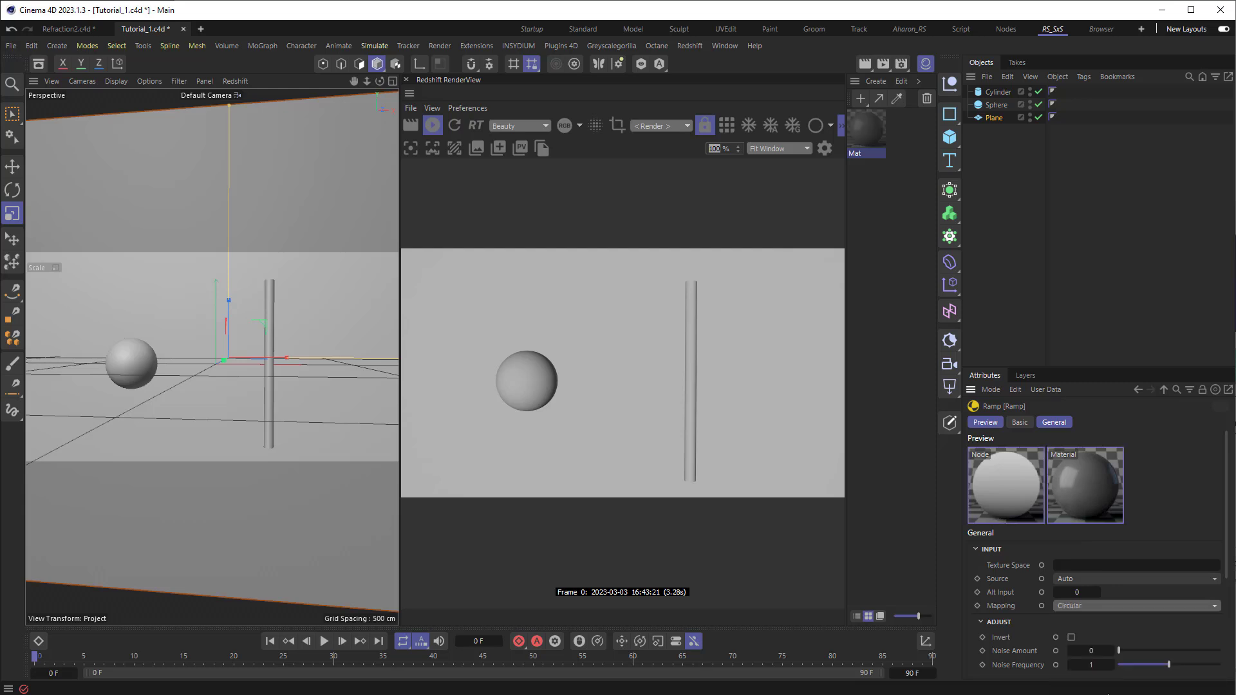
pyautogui.scroll(-3, 1098, 625)
pyautogui.click(1072, 549)
pyautogui.scroll(3, 1099, 542)
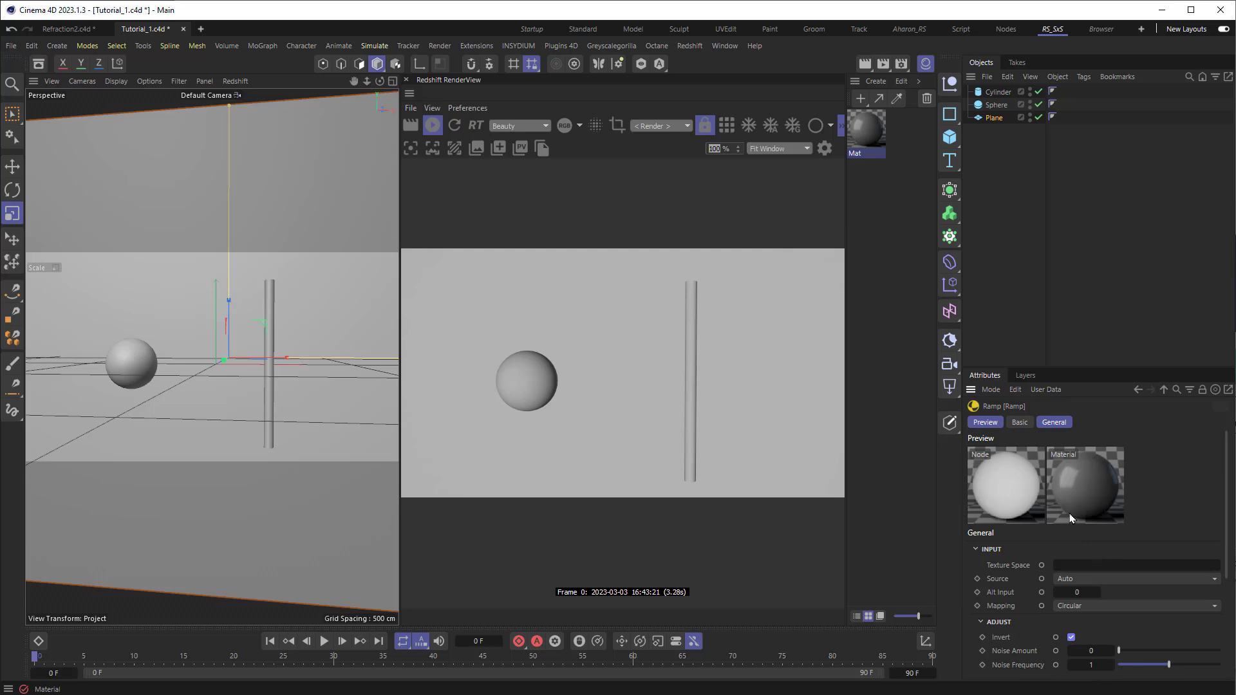
# Set the material's emission weight to 1 and apply the material to the plane
pyautogui.click(870, 136)
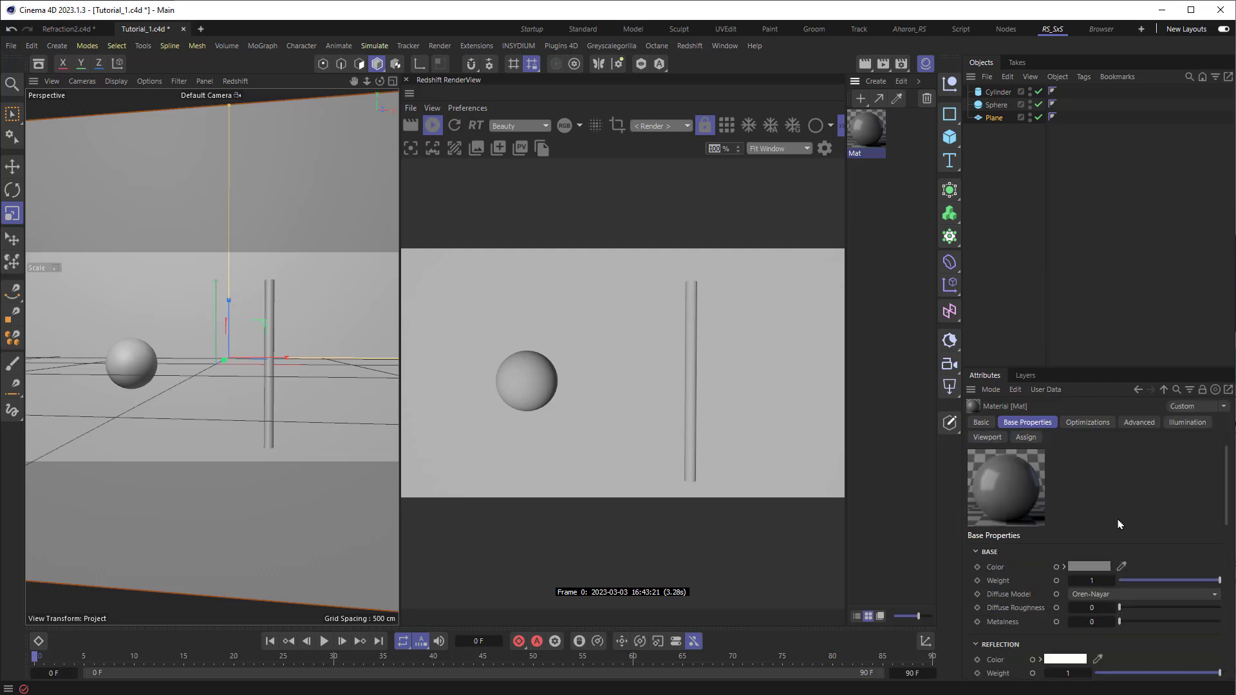
pyautogui.scroll(-3, 1118, 524)
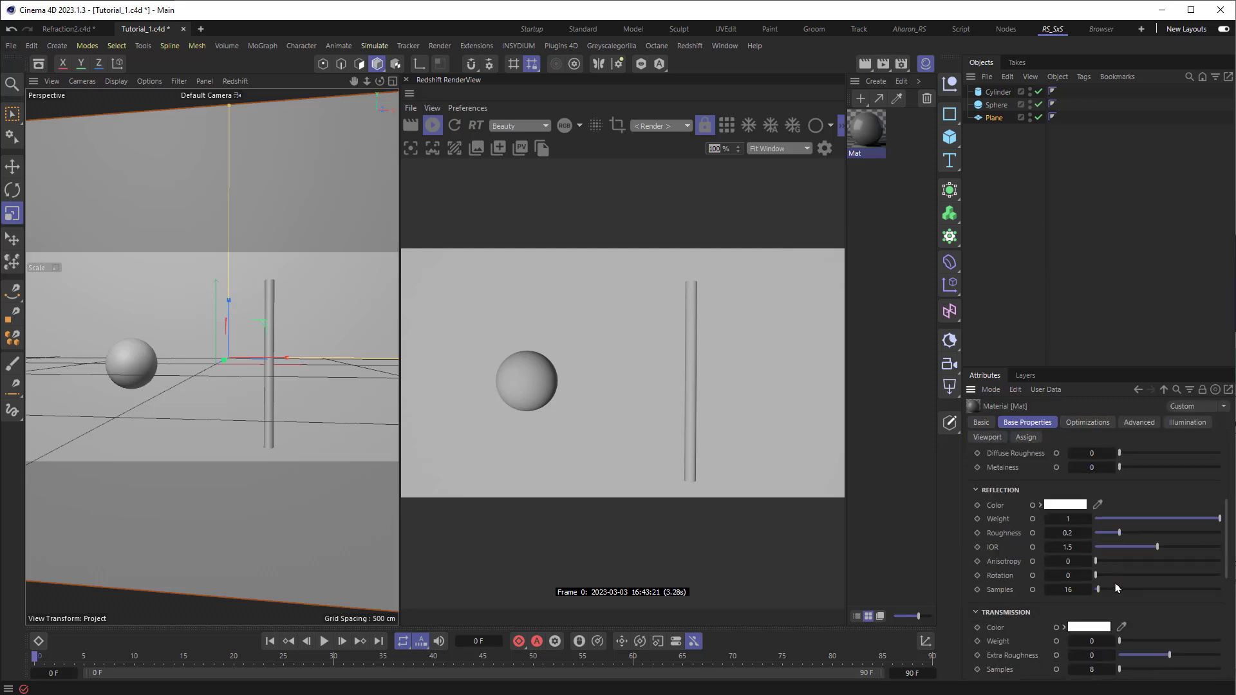
pyautogui.scroll(-5, 1118, 588)
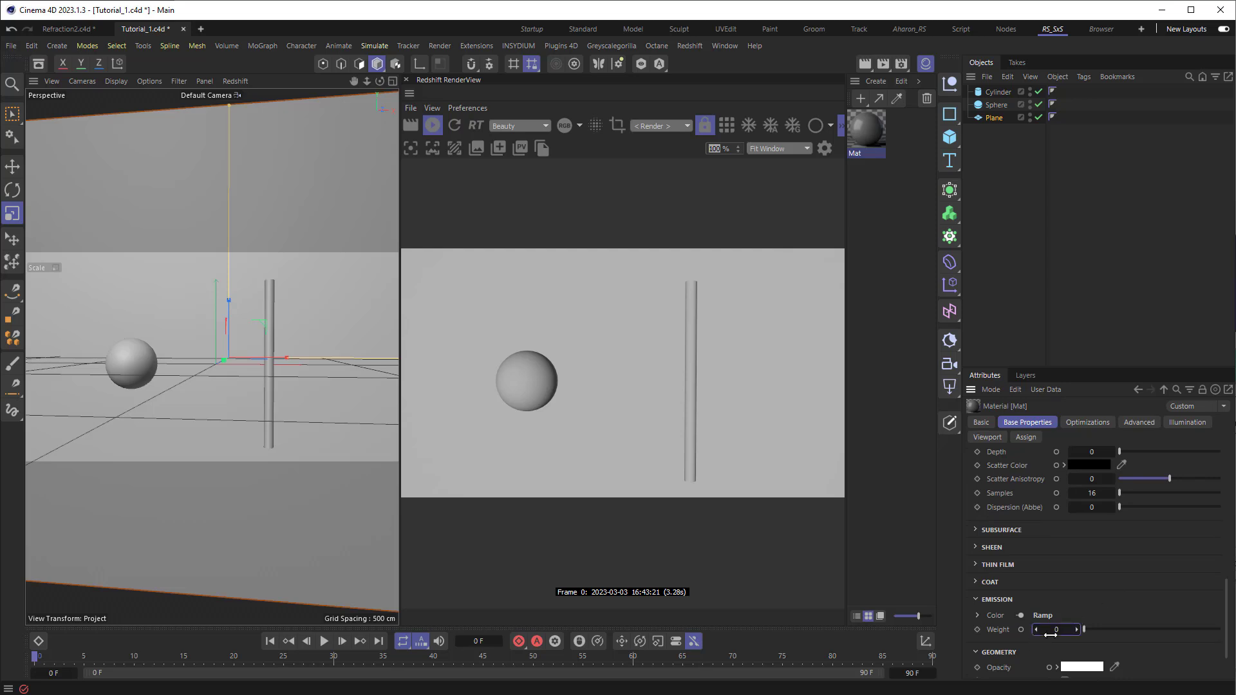
pyautogui.press('Return')
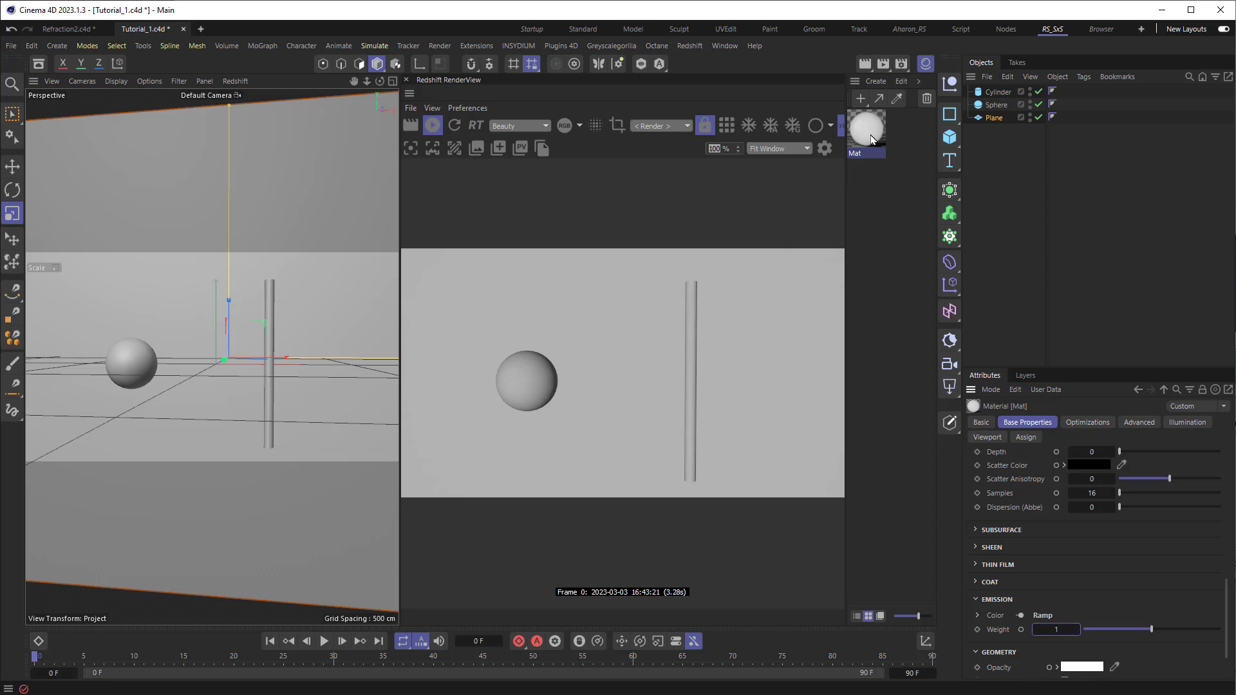
pyautogui.moveTo(873, 140); pyautogui.dragTo(990, 118)
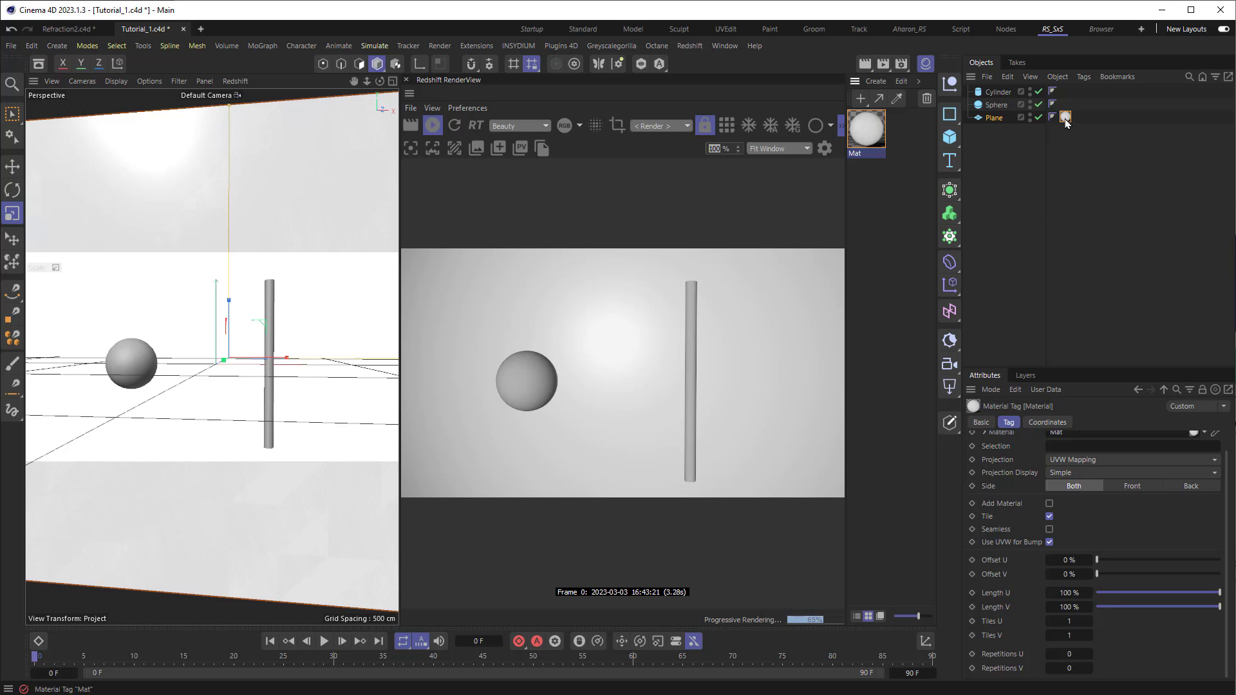
# Set the plane material's reflection weight and base weight to 0
pyautogui.click(862, 137)
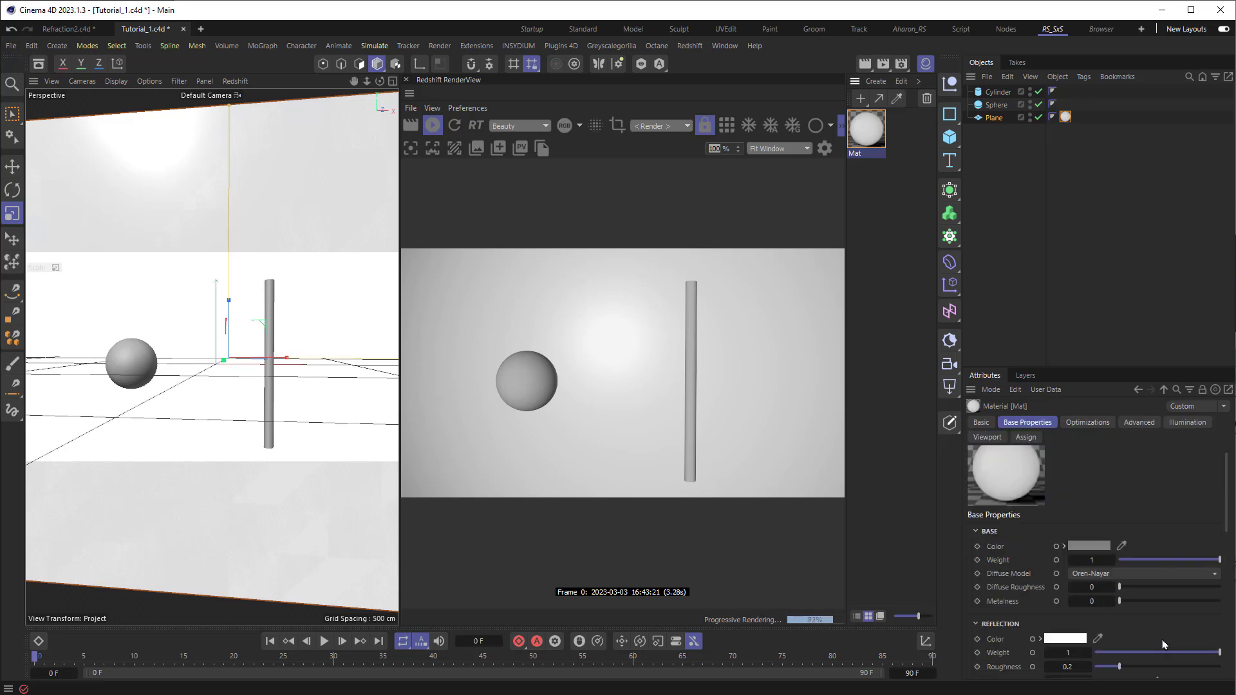
pyautogui.moveTo(1162, 651); pyautogui.dragTo(1070, 650)
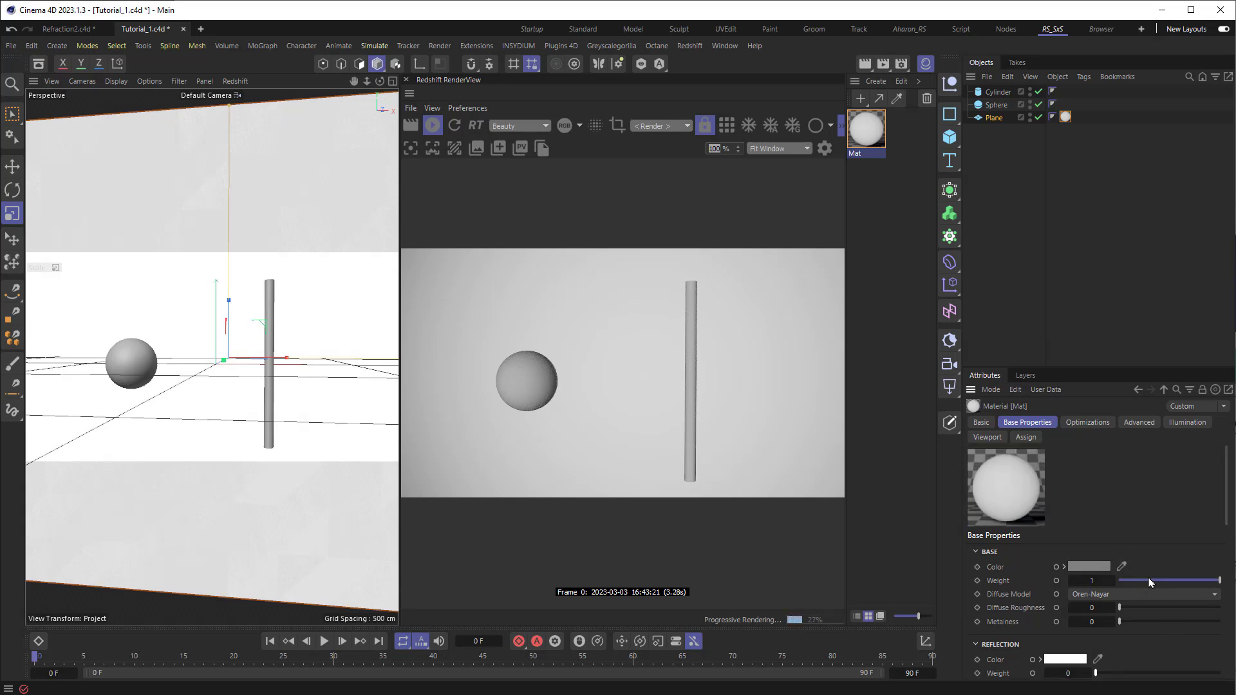
pyautogui.moveTo(1152, 584); pyautogui.dragTo(1116, 578)
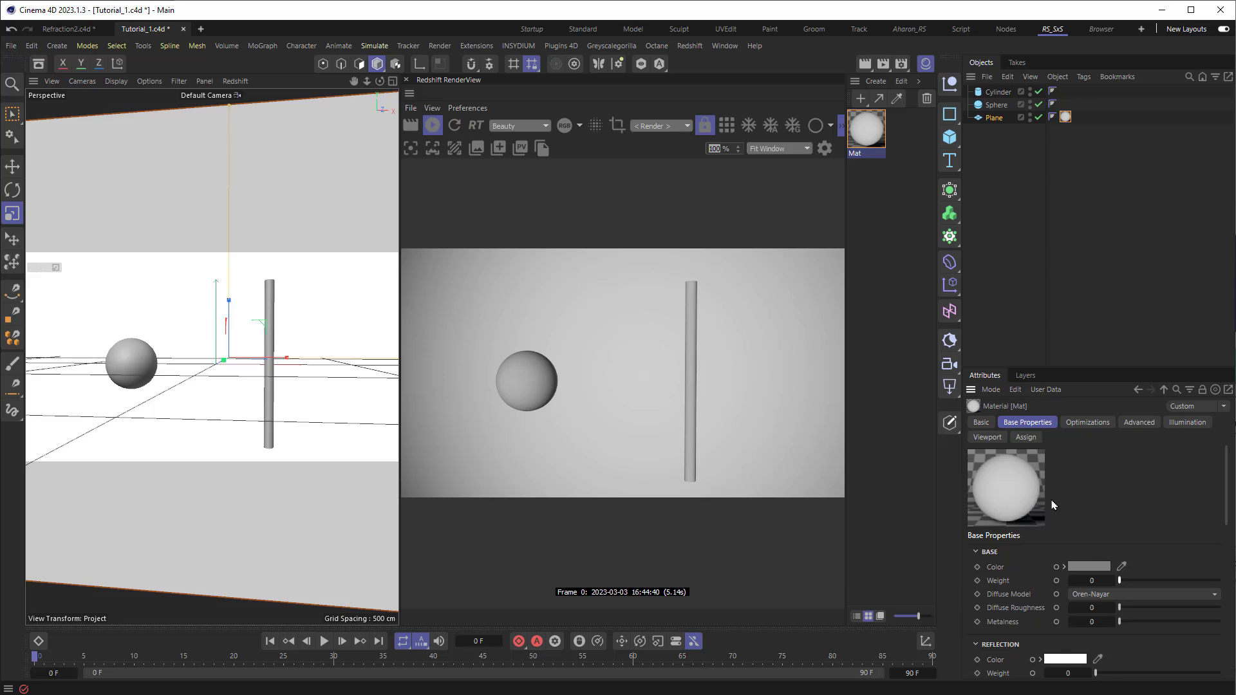
# Add a Redshift dome light to the scene
pyautogui.click(950, 386)
pyautogui.click(986, 506)
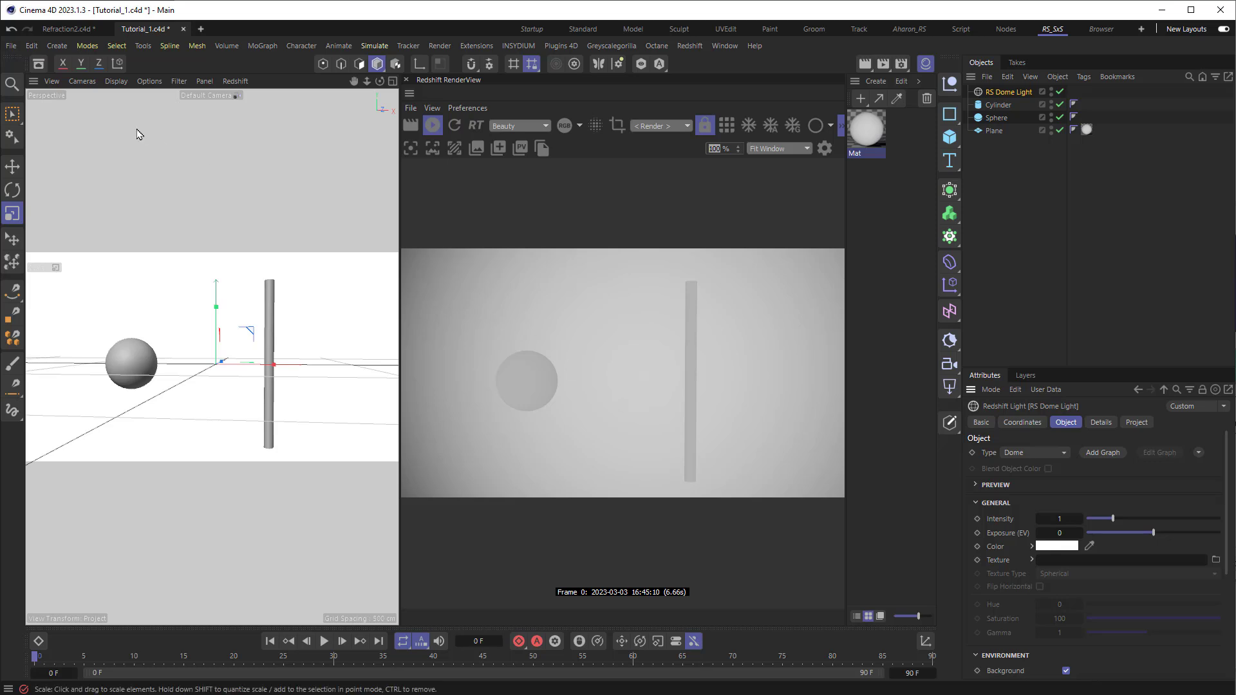
# Switch to the Browser layout and load the zbrush_ext_backstreet_caen HDRI as the dome light's texture
pyautogui.click(39, 63)
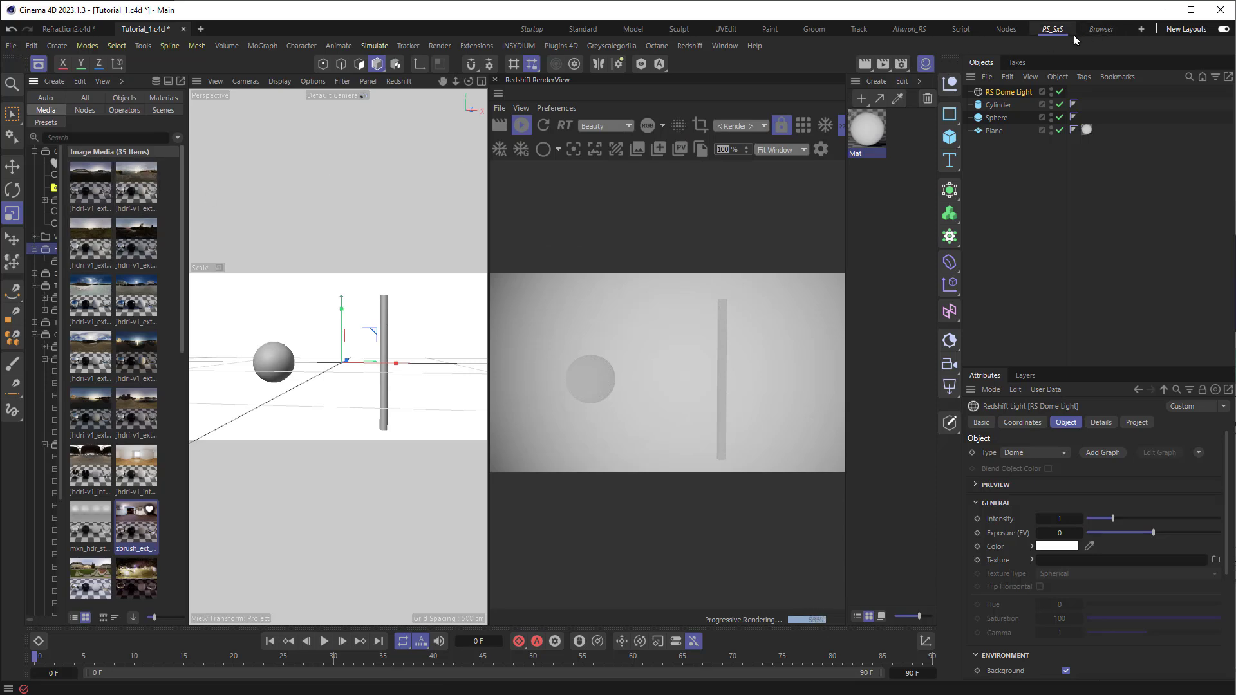
pyautogui.click(1098, 31)
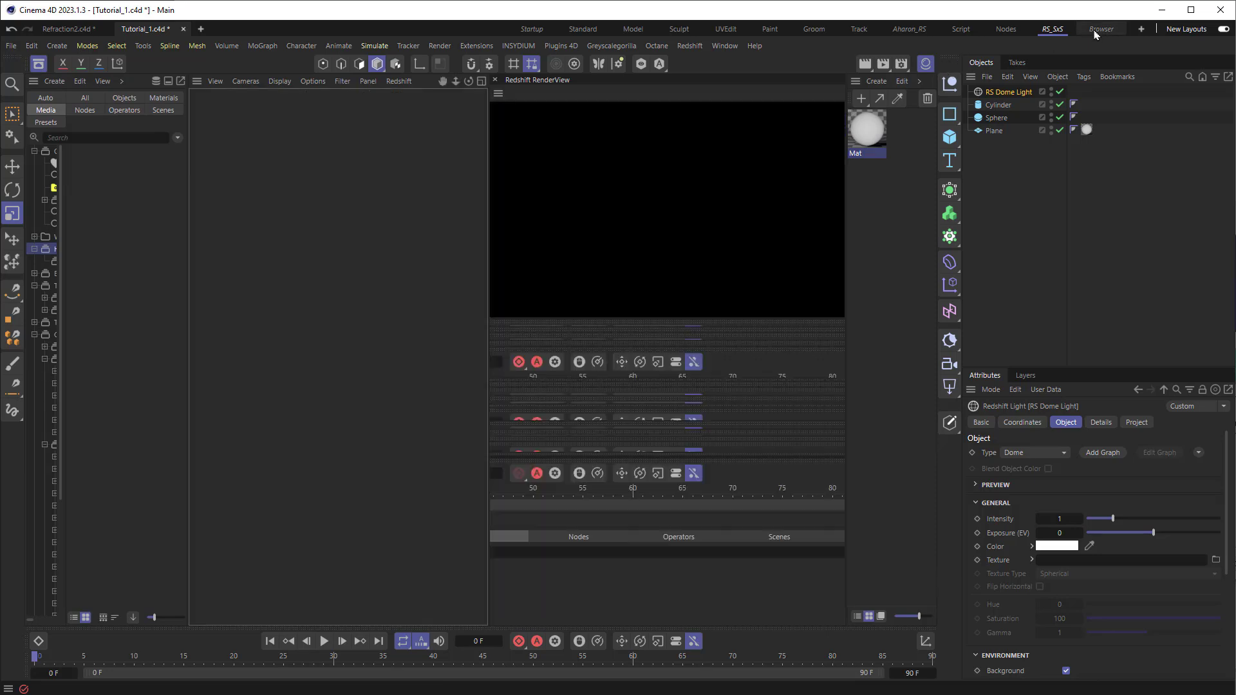
pyautogui.click(468, 125)
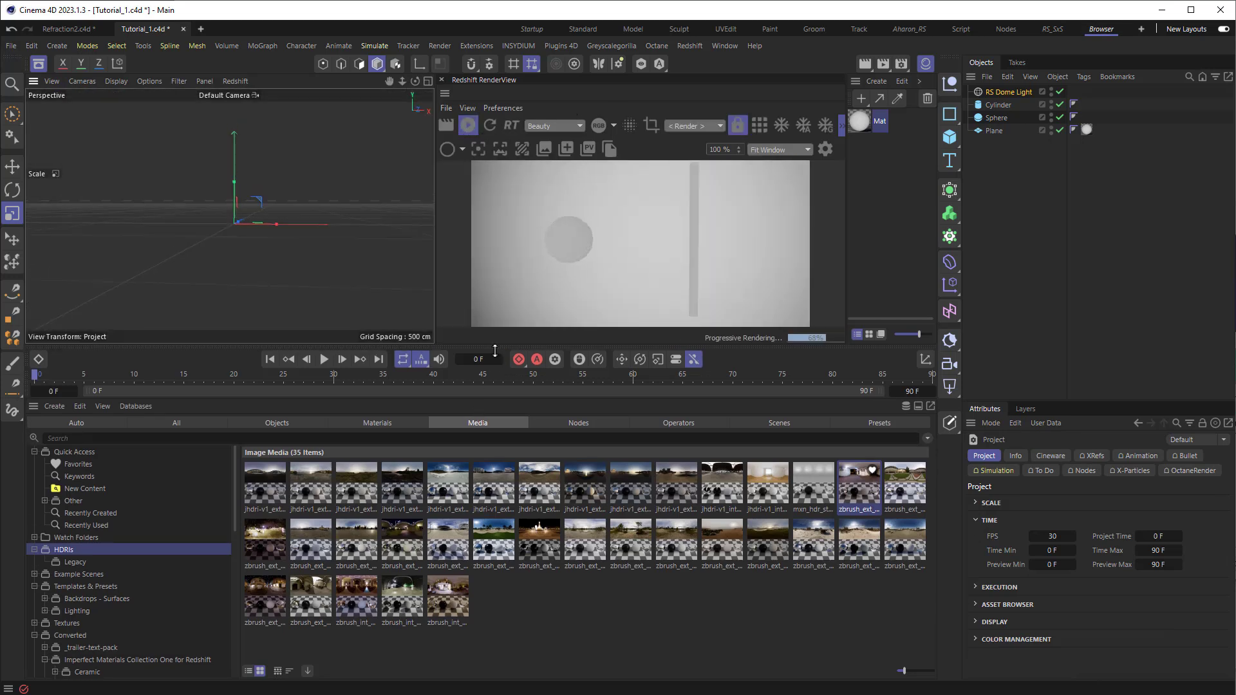
pyautogui.moveTo(496, 320); pyautogui.dragTo(496, 377)
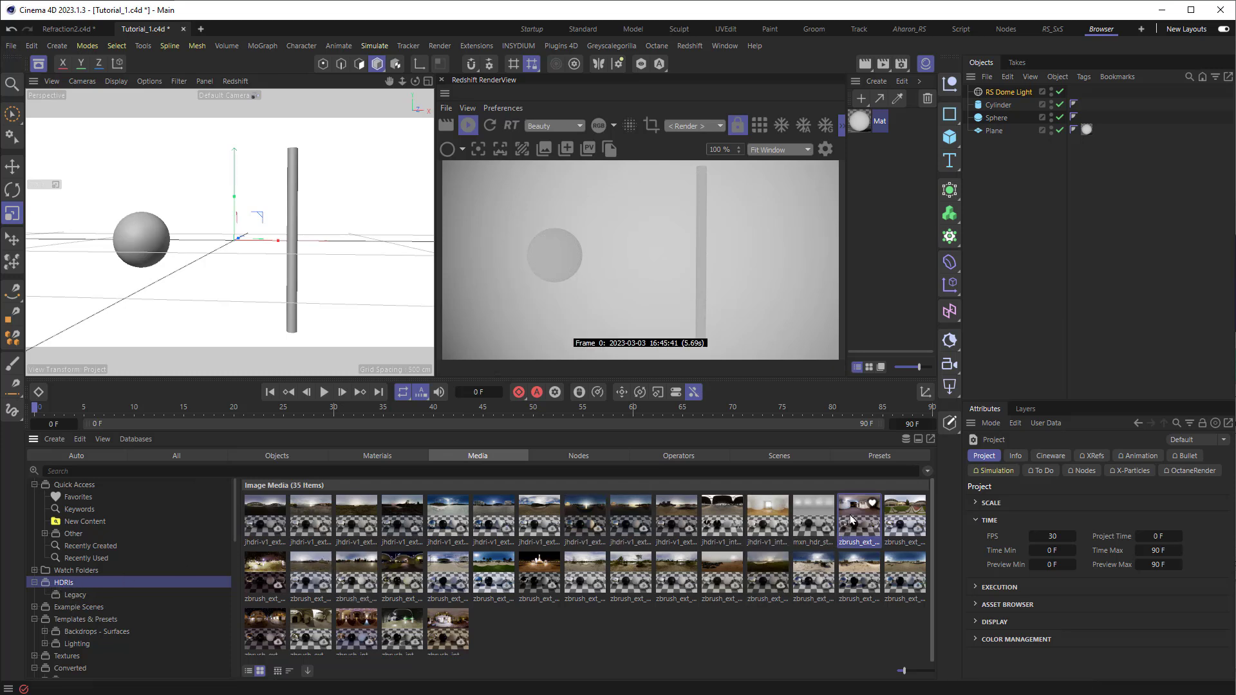
pyautogui.click(1009, 94)
pyautogui.moveTo(862, 518); pyautogui.dragTo(1085, 596)
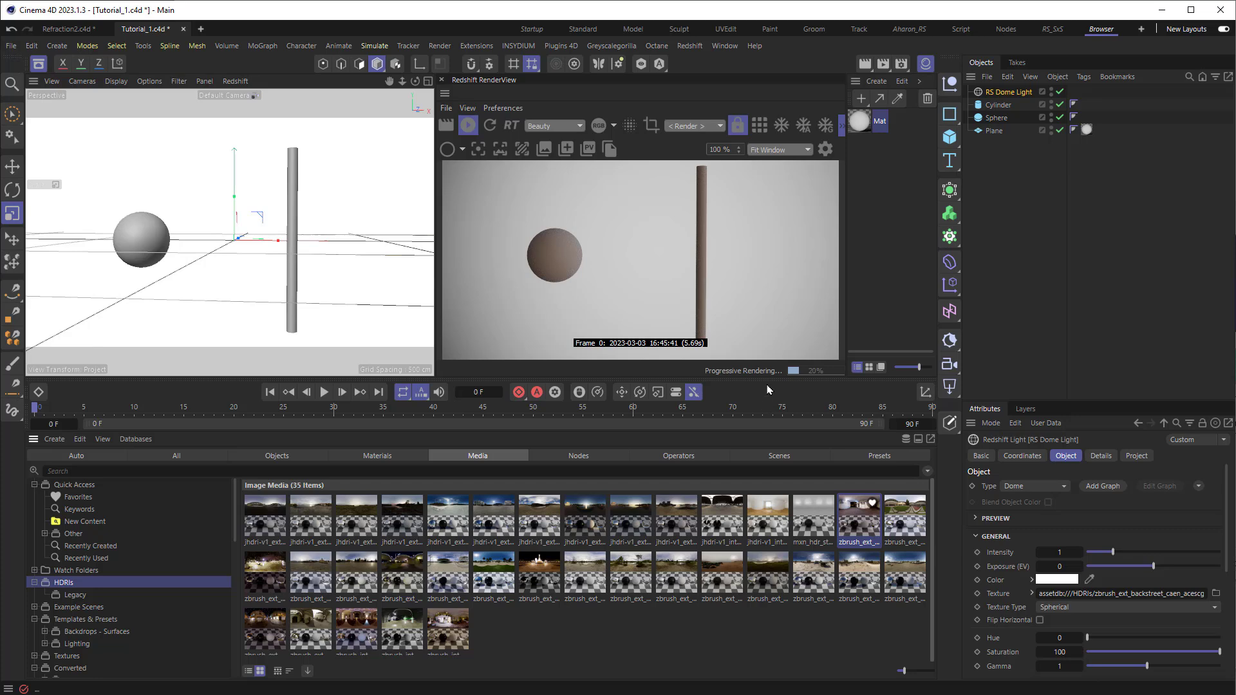
pyautogui.keyDown('alt'); pyautogui.moveTo(153, 237); pyautogui.dragTo(82, 268); pyautogui.keyUp('alt')
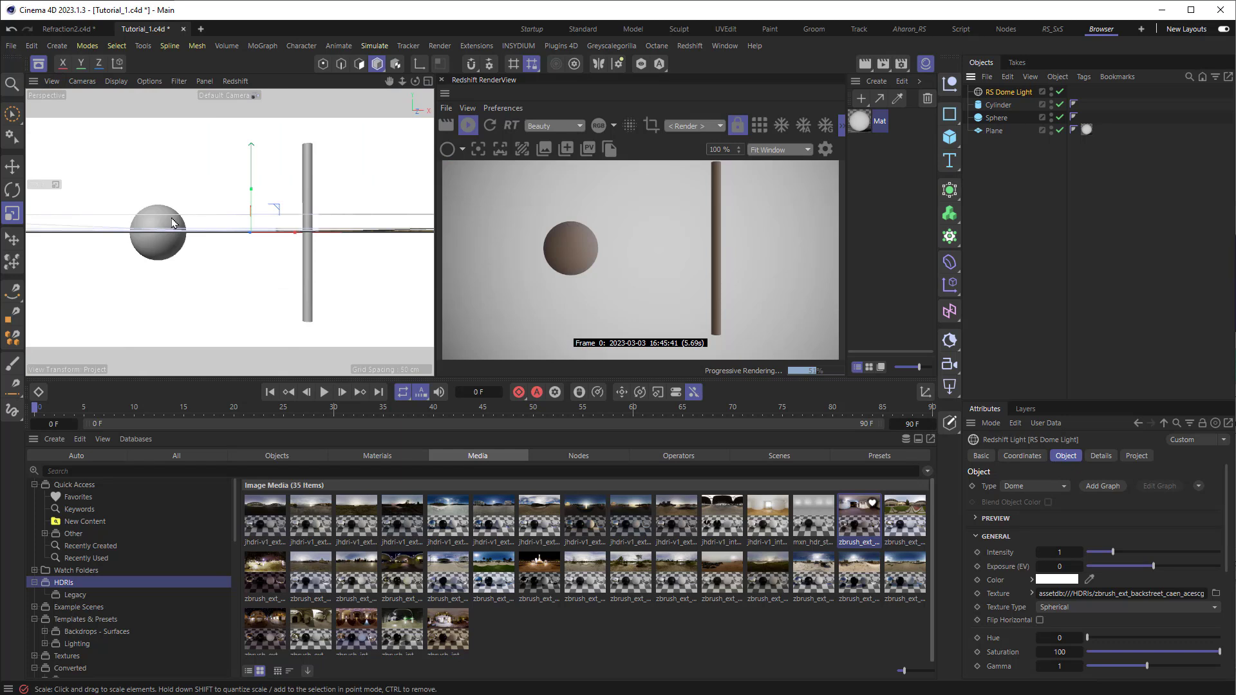
# Rotate the dome light to change how its HDRI lights the sphere and cylinder
pyautogui.press('r')
pyautogui.moveTo(239, 233); pyautogui.dragTo(49, 235)
pyautogui.moveTo(1107, 451); pyautogui.dragTo(1108, 451)
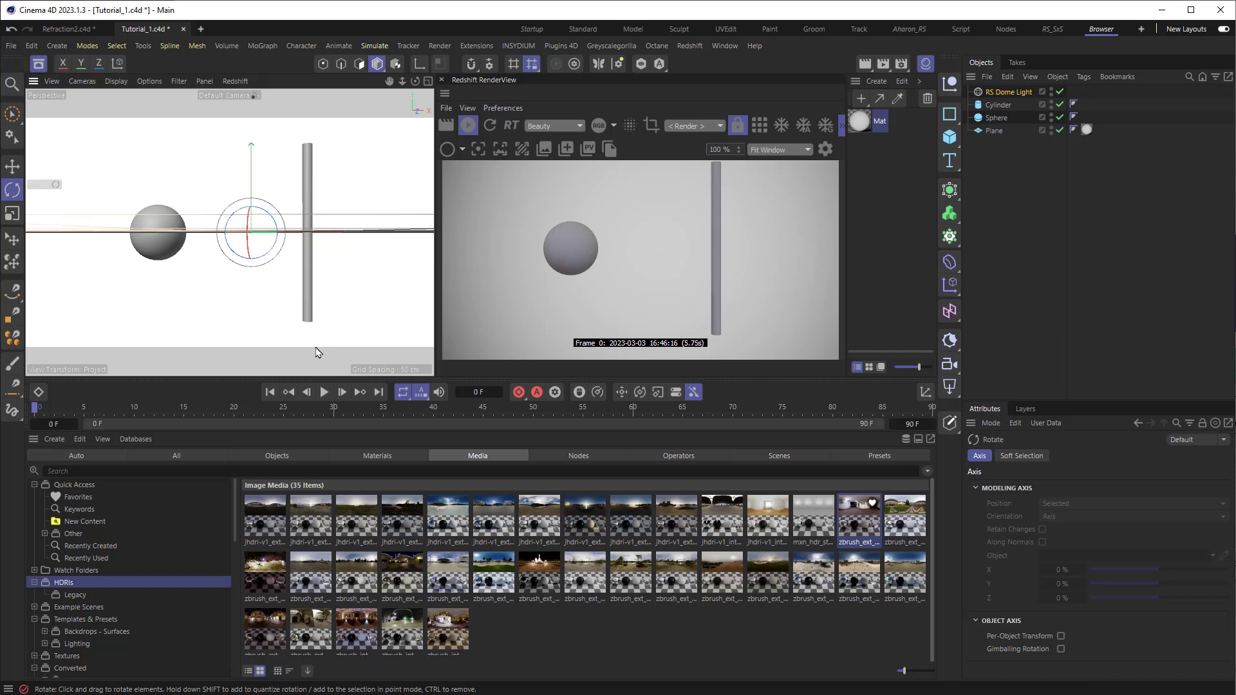
# Create a new Redshift material and apply it to the sphere and the cylinder
pyautogui.click(861, 98)
pyautogui.moveTo(864, 128); pyautogui.dragTo(995, 122)
pyautogui.moveTo(924, 117); pyautogui.dragTo(990, 113)
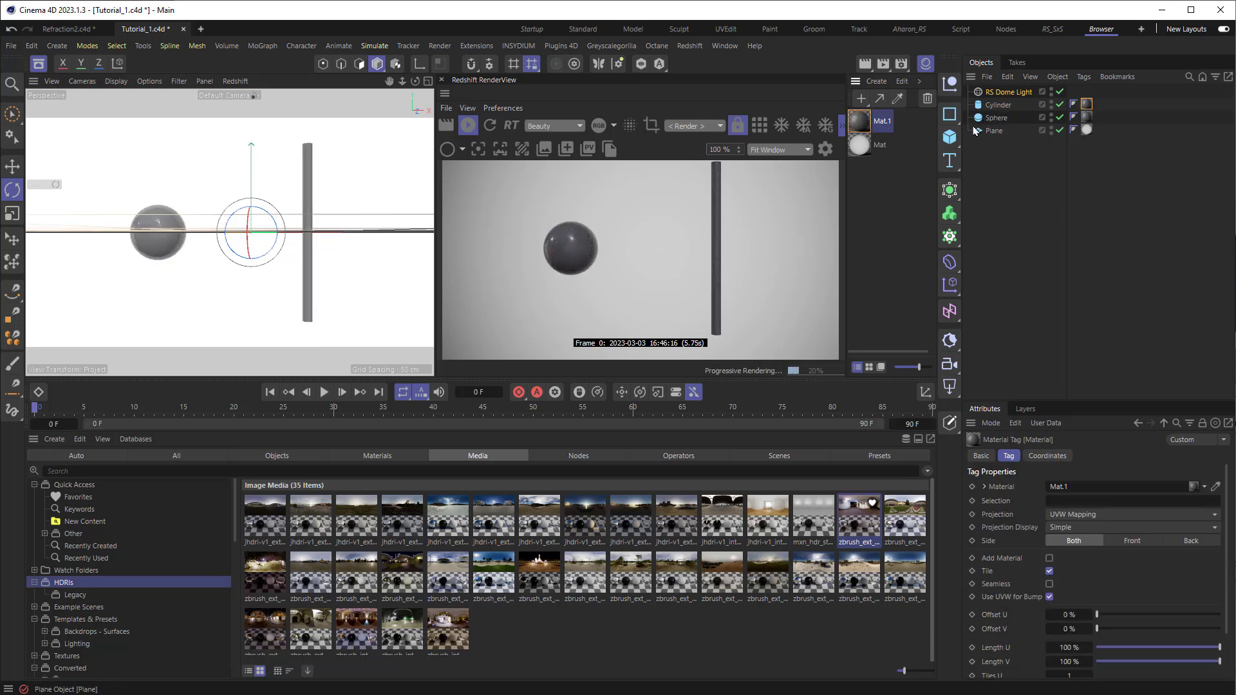
# Add a Ramp node to the new material's node graph and connect its Out Color to the RS Standard reflection color
pyautogui.doubleClick(861, 121)
pyautogui.moveTo(908, 112); pyautogui.dragTo(247, 111)
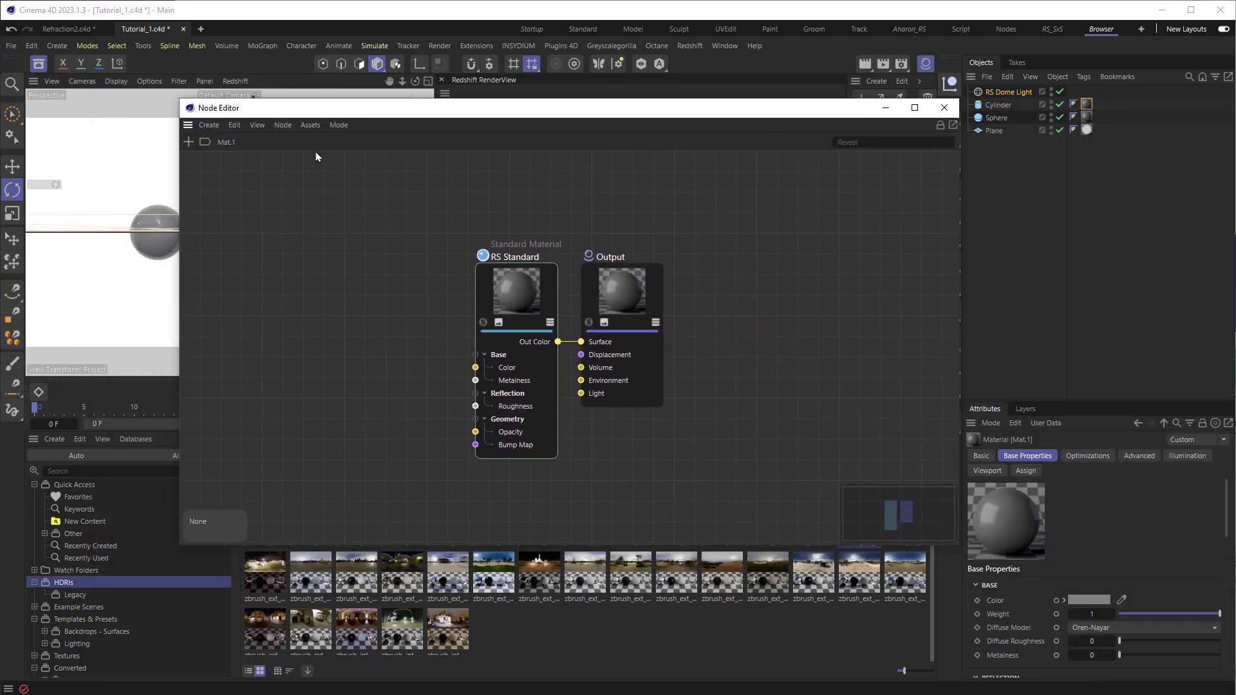
pyautogui.click(189, 142)
pyautogui.write('ramp')
pyautogui.moveTo(227, 195); pyautogui.dragTo(331, 304)
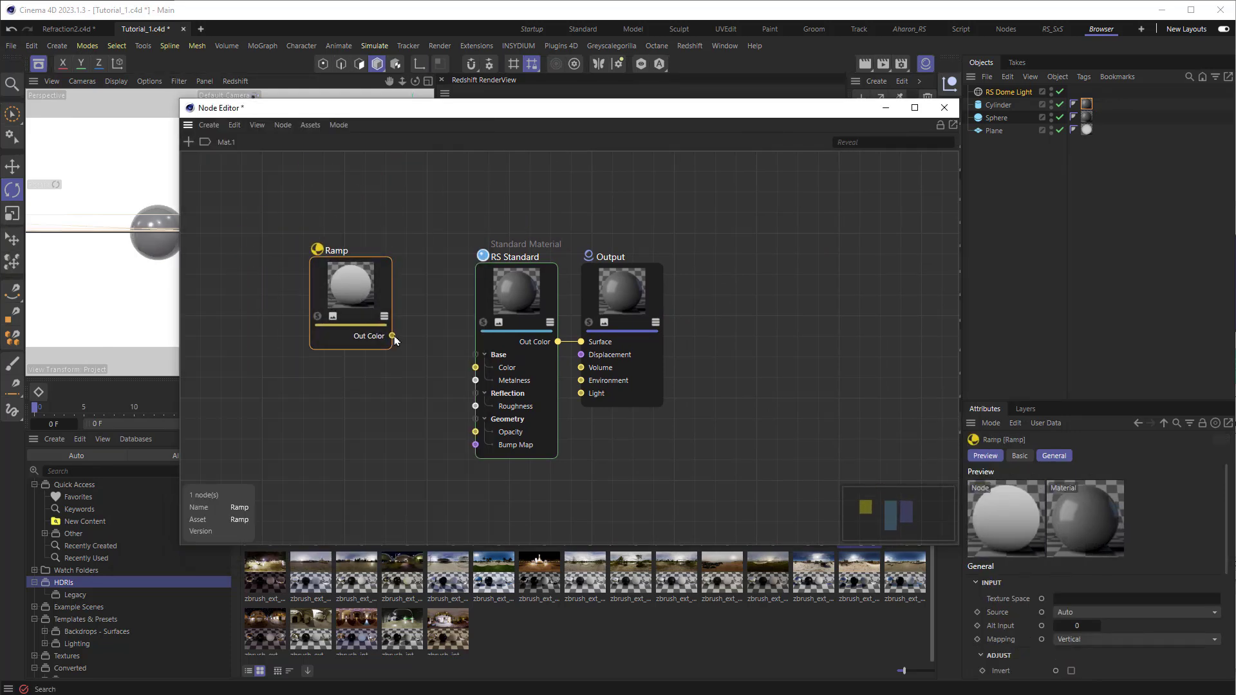
pyautogui.moveTo(434, 379); pyautogui.dragTo(527, 291)
pyautogui.moveTo(555, 299)
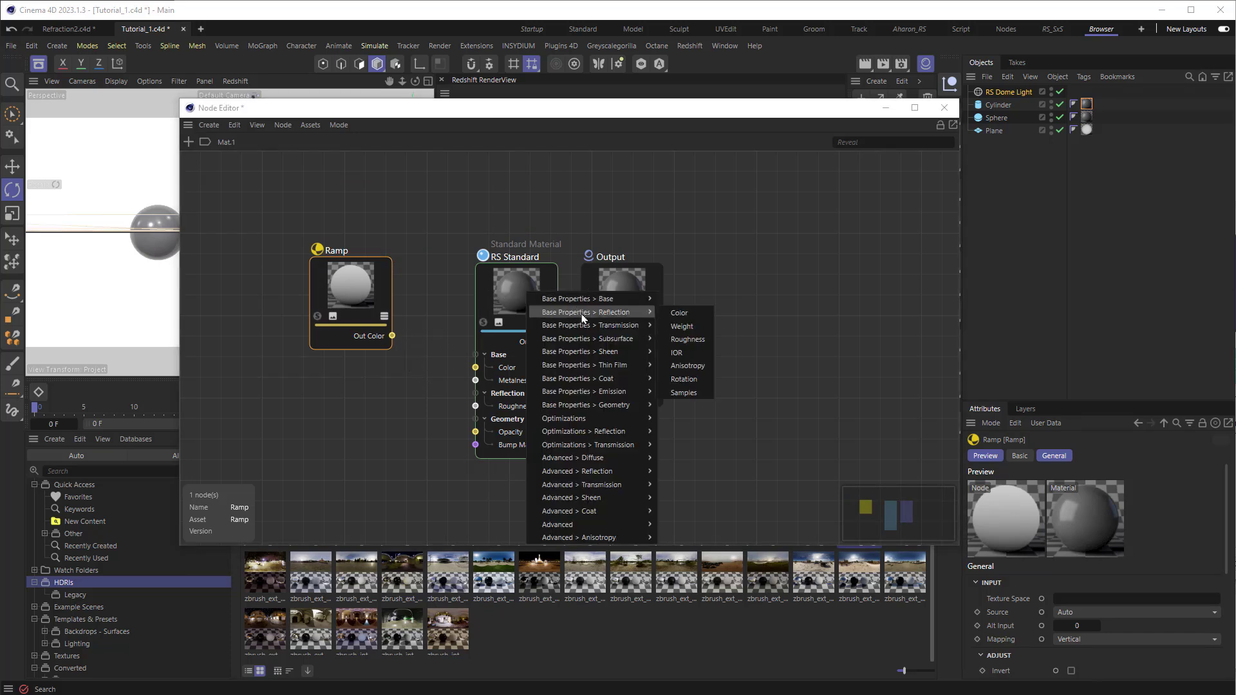
pyautogui.click(677, 313)
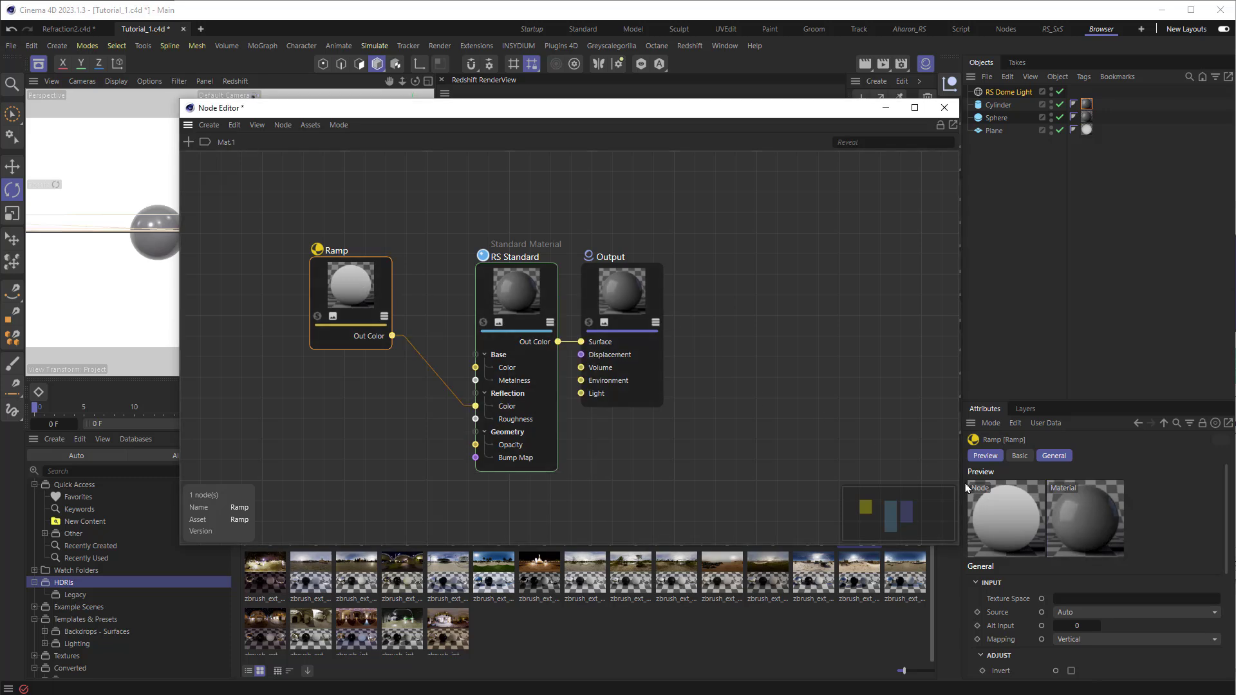
# Load the Heat 2 gradient preset into the Ramp node
pyautogui.moveTo(852, 113); pyautogui.dragTo(706, 101)
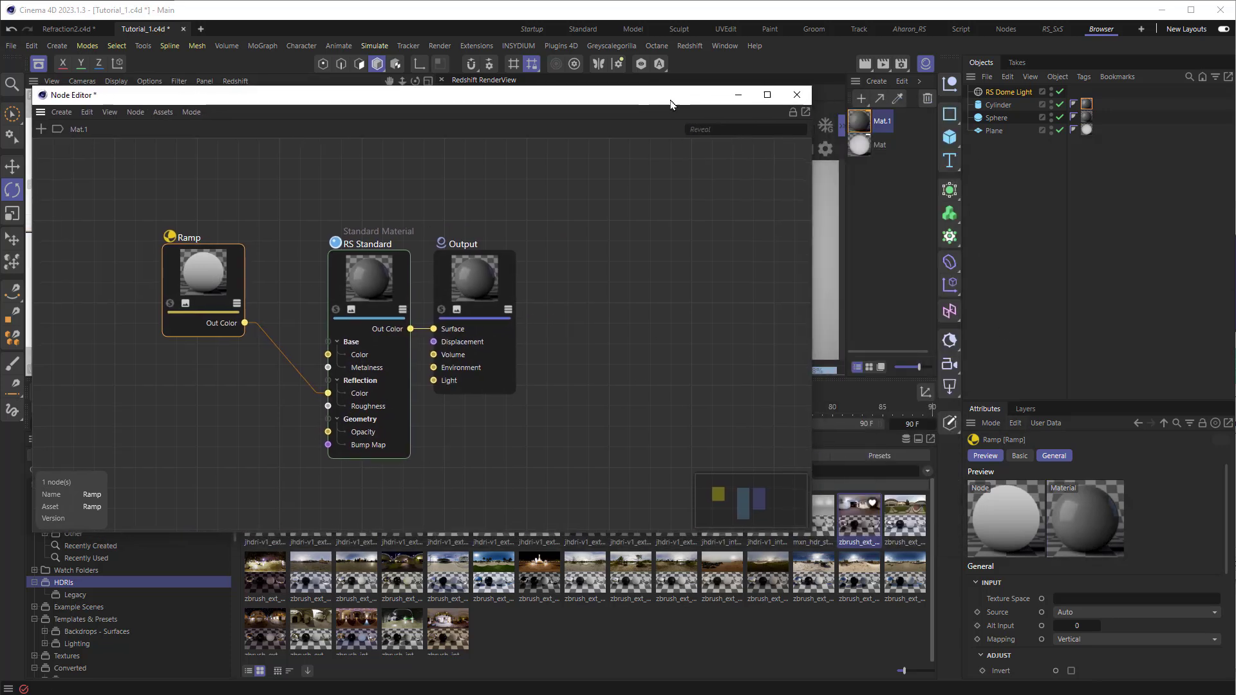
pyautogui.scroll(-5, 1127, 560)
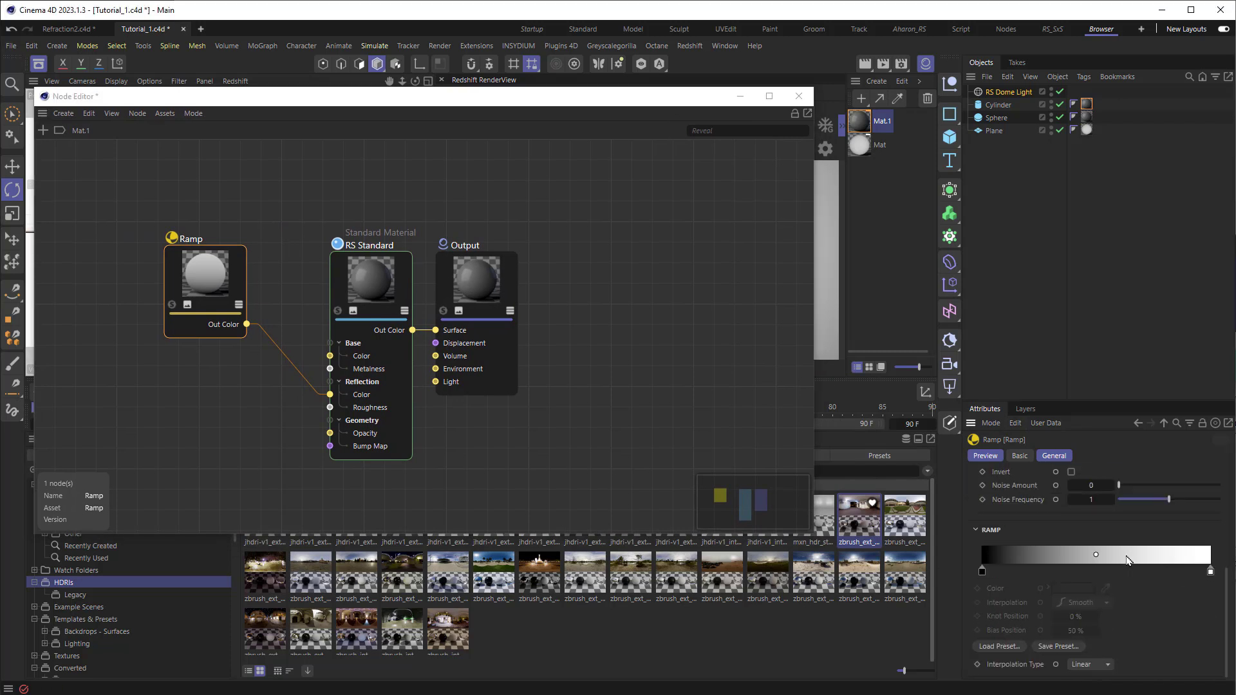
pyautogui.click(1016, 648)
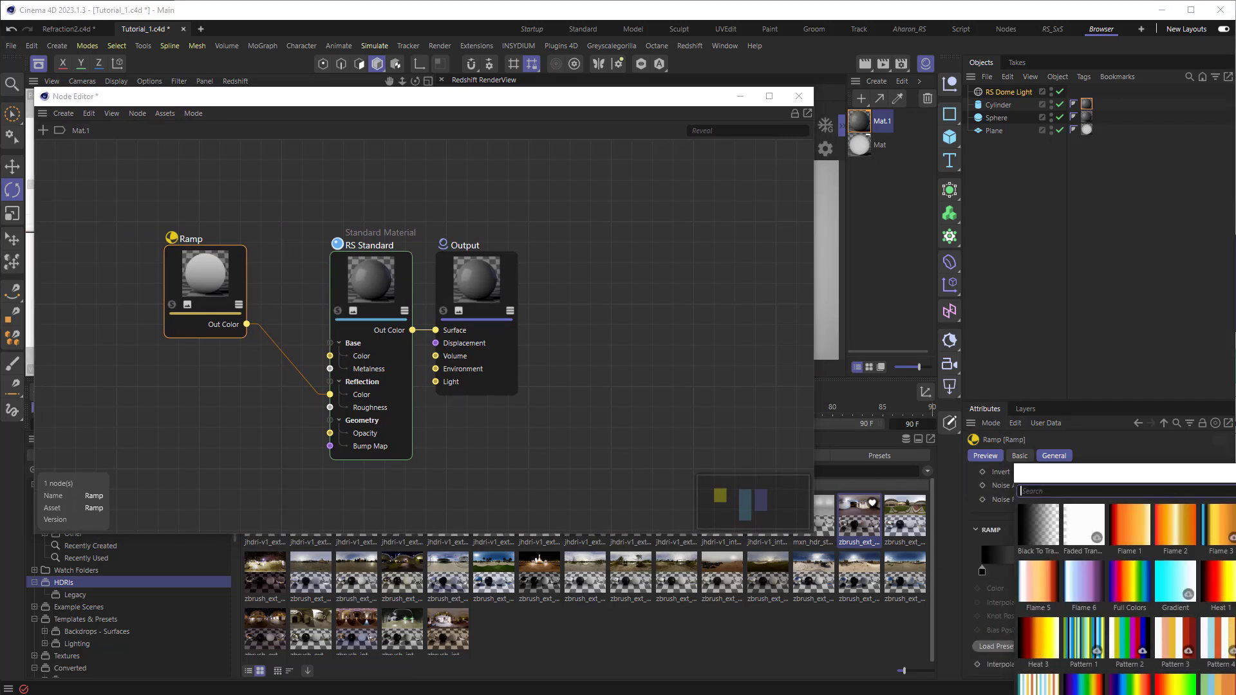
pyautogui.moveTo(1213, 480); pyautogui.dragTo(975, 334)
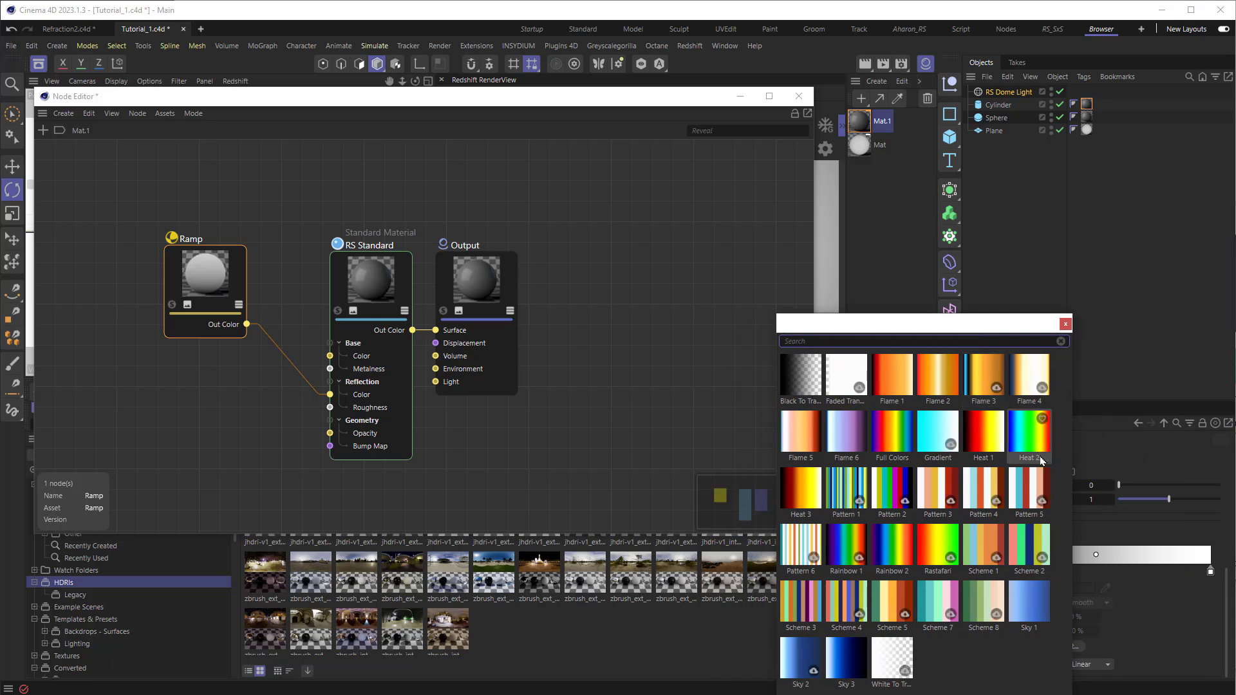
pyautogui.click(1032, 449)
pyautogui.doubleClick(1032, 449)
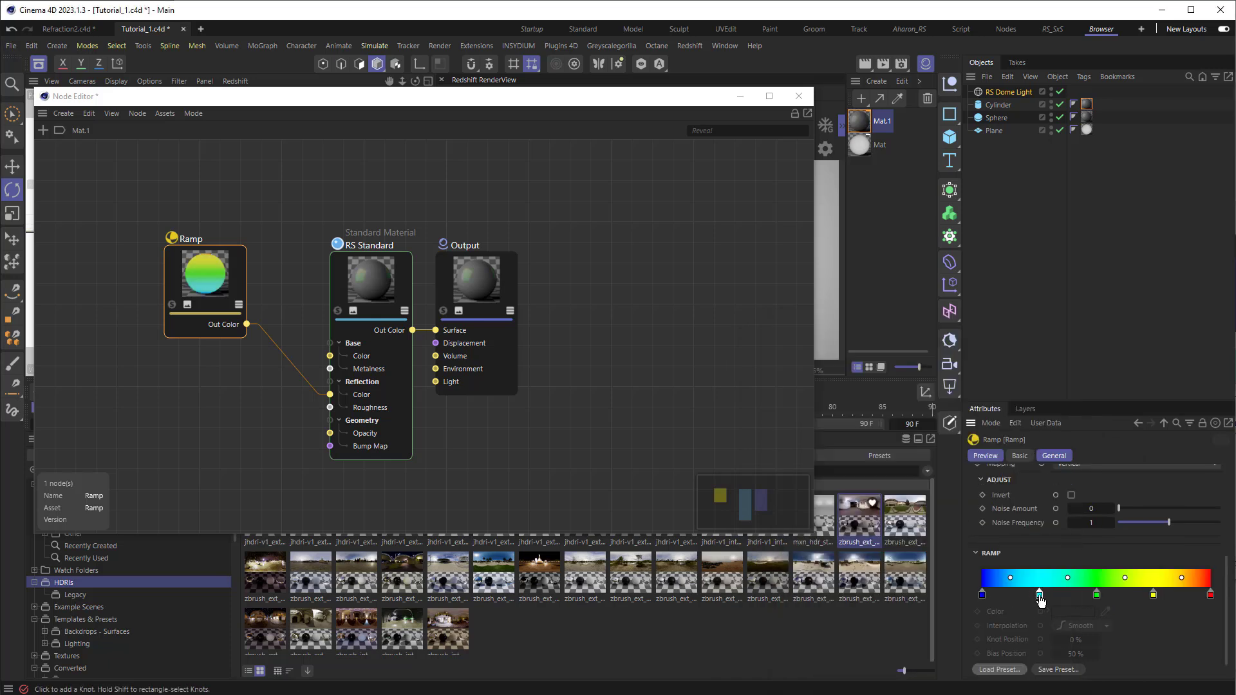
# Remove the cyan knot from the ramp gradient and distribute the remaining knots evenly
pyautogui.moveTo(1040, 597); pyautogui.dragTo(1045, 621)
pyautogui.rightClick(1070, 581)
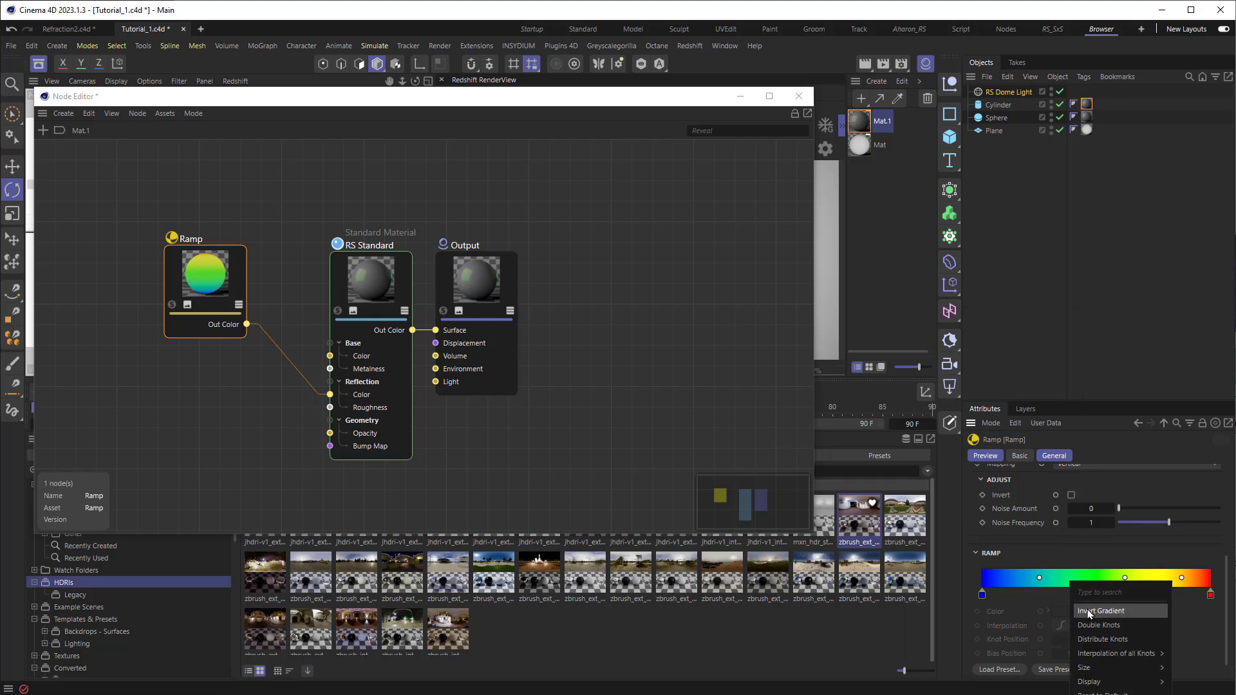
pyautogui.click(1106, 641)
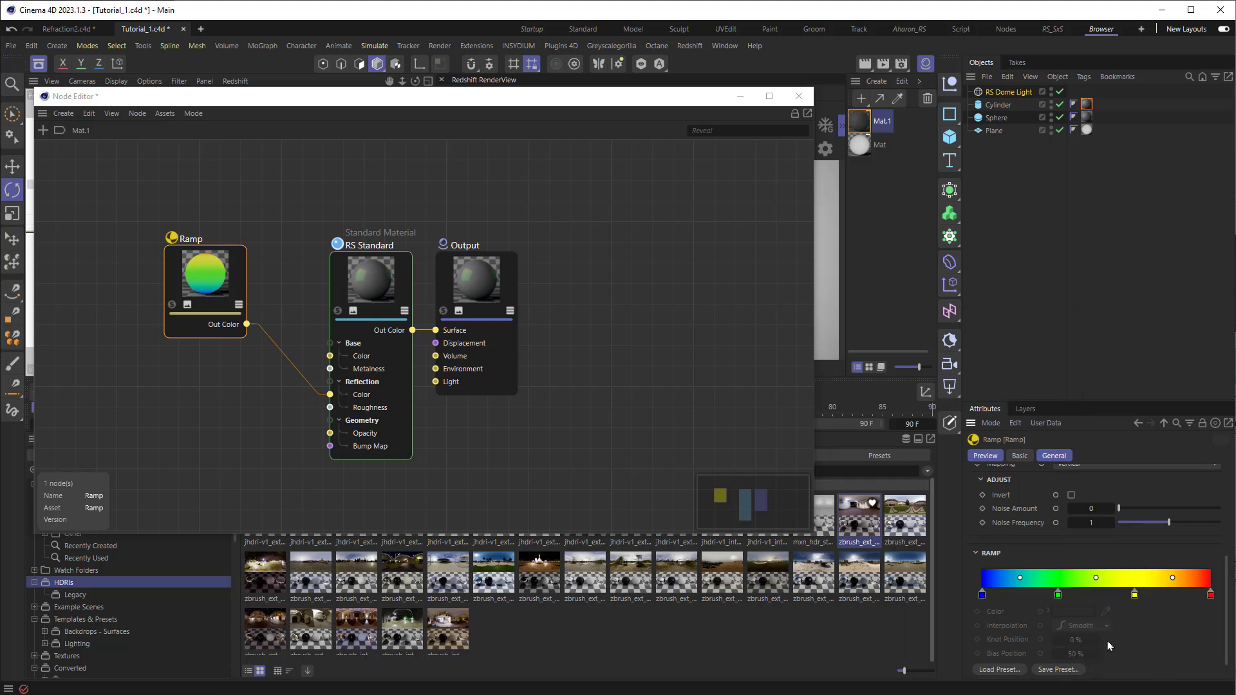
# Change the hue of the ramp's blue knot at 0% to cyan
pyautogui.doubleClick(982, 594)
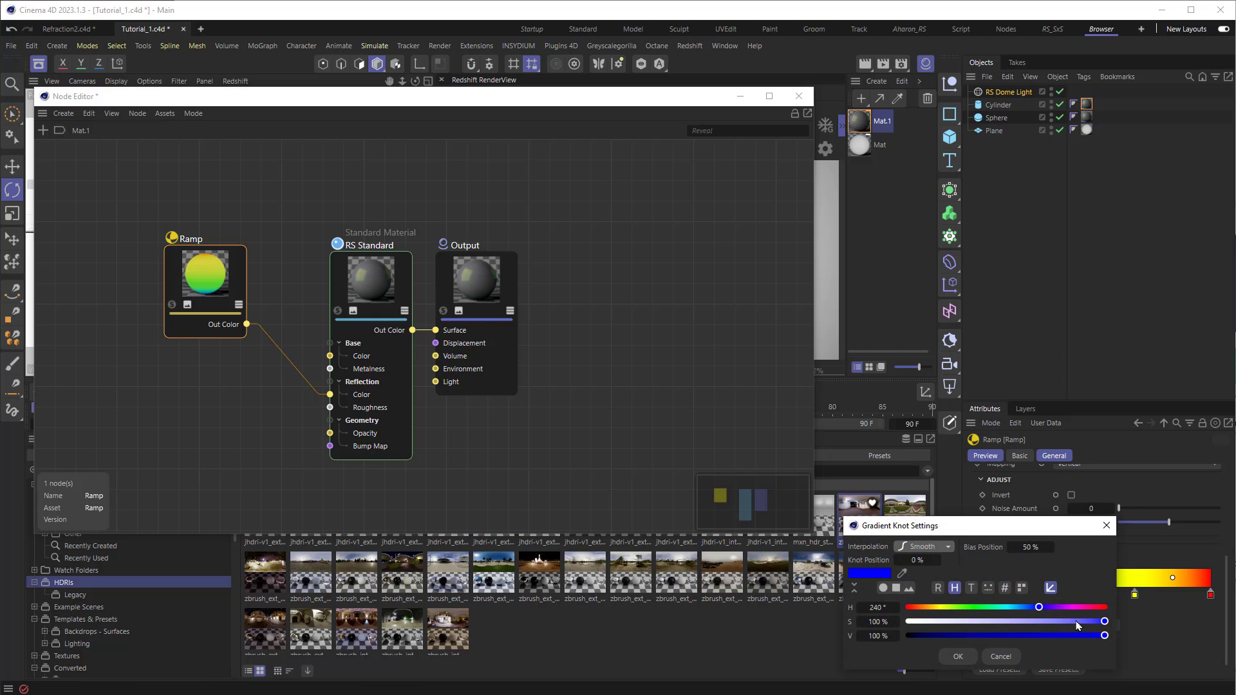
pyautogui.moveTo(1039, 607); pyautogui.dragTo(1015, 610)
pyautogui.click(971, 658)
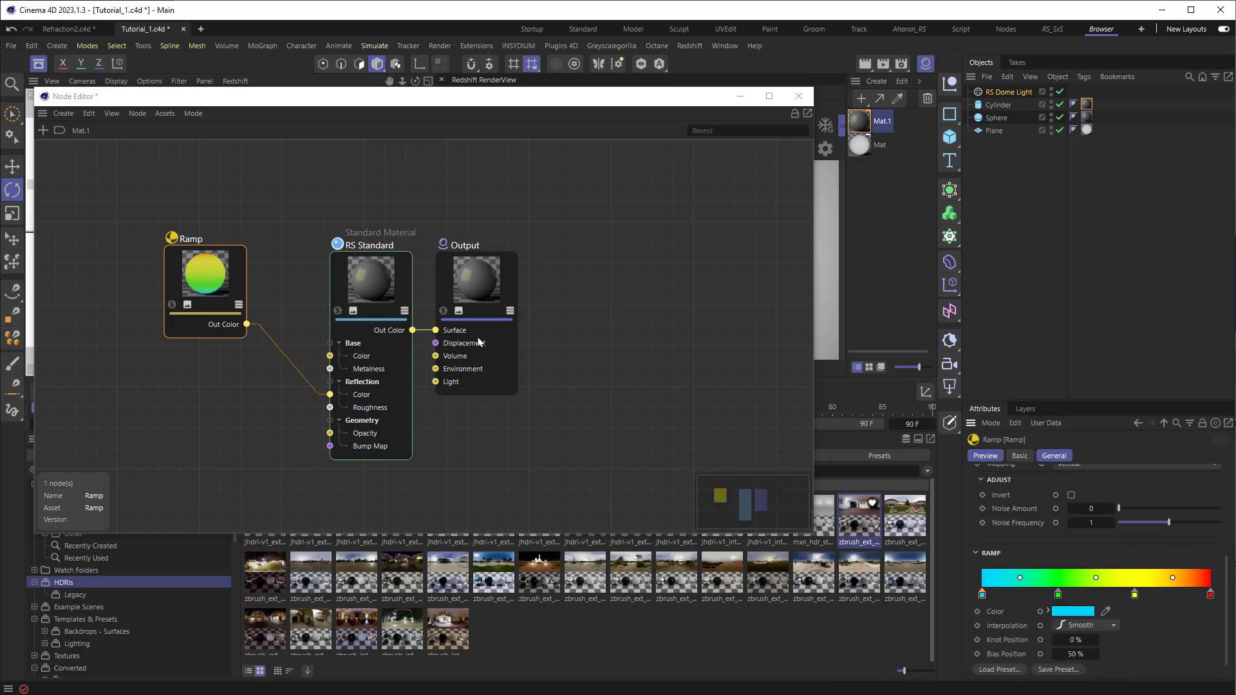
# Set the RS Standard material's reflection IOR to 0.177
pyautogui.click(385, 288)
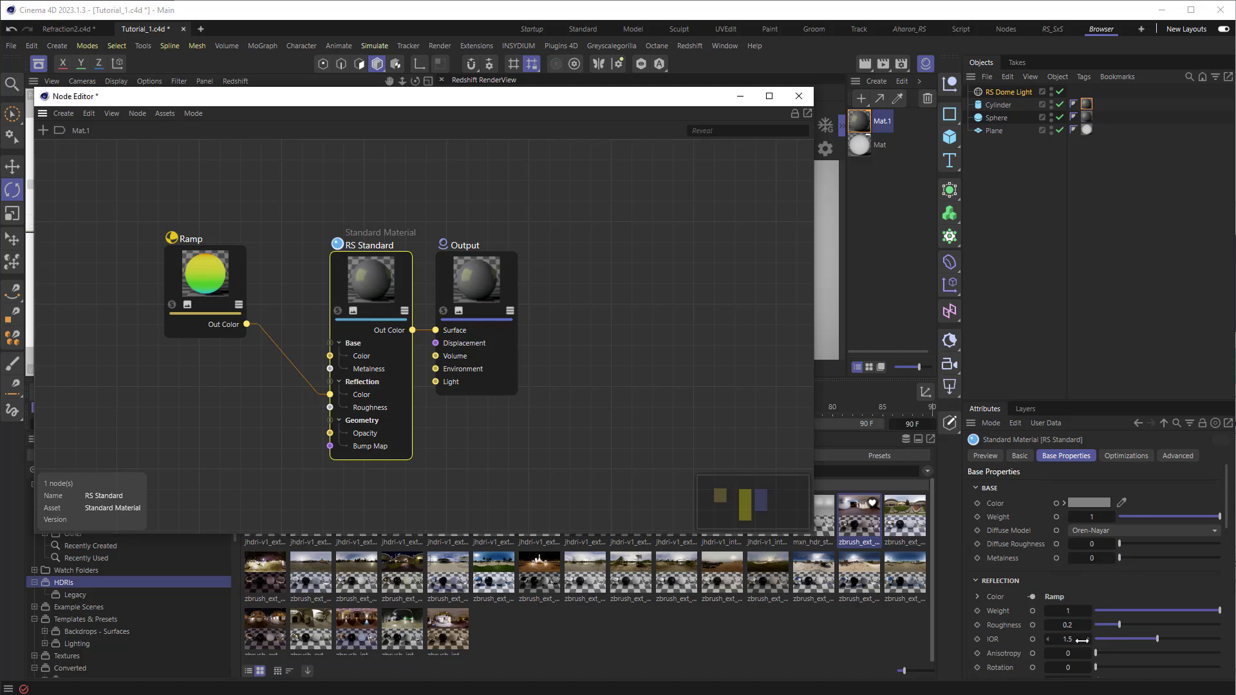
pyautogui.click(1104, 640)
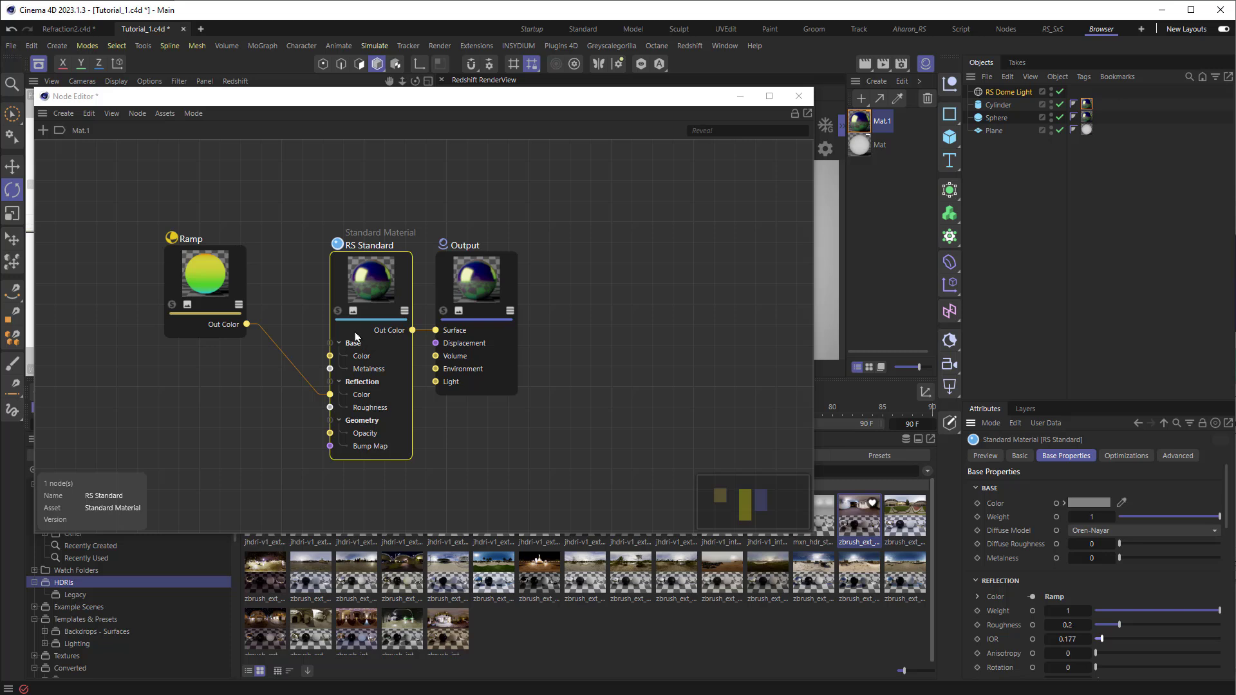
# Add a Fresnel node and connect its Out Color to the Ramp node's Alt Input
pyautogui.click(43, 130)
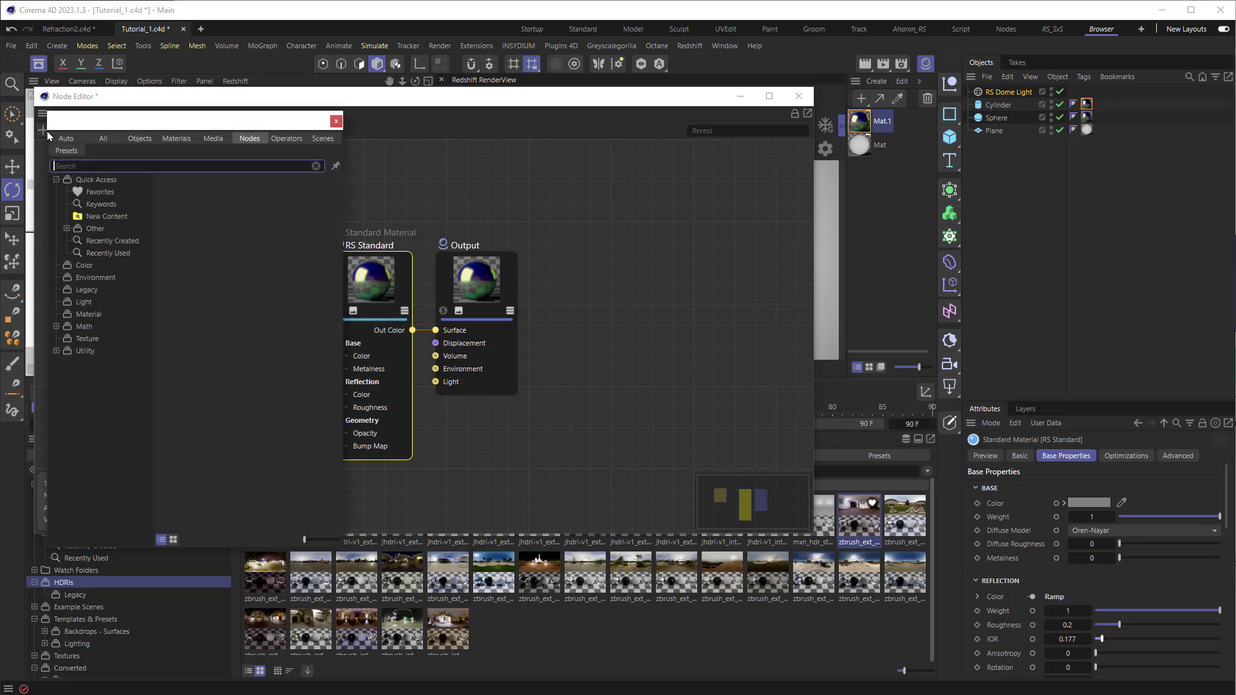
pyautogui.write('fresne')
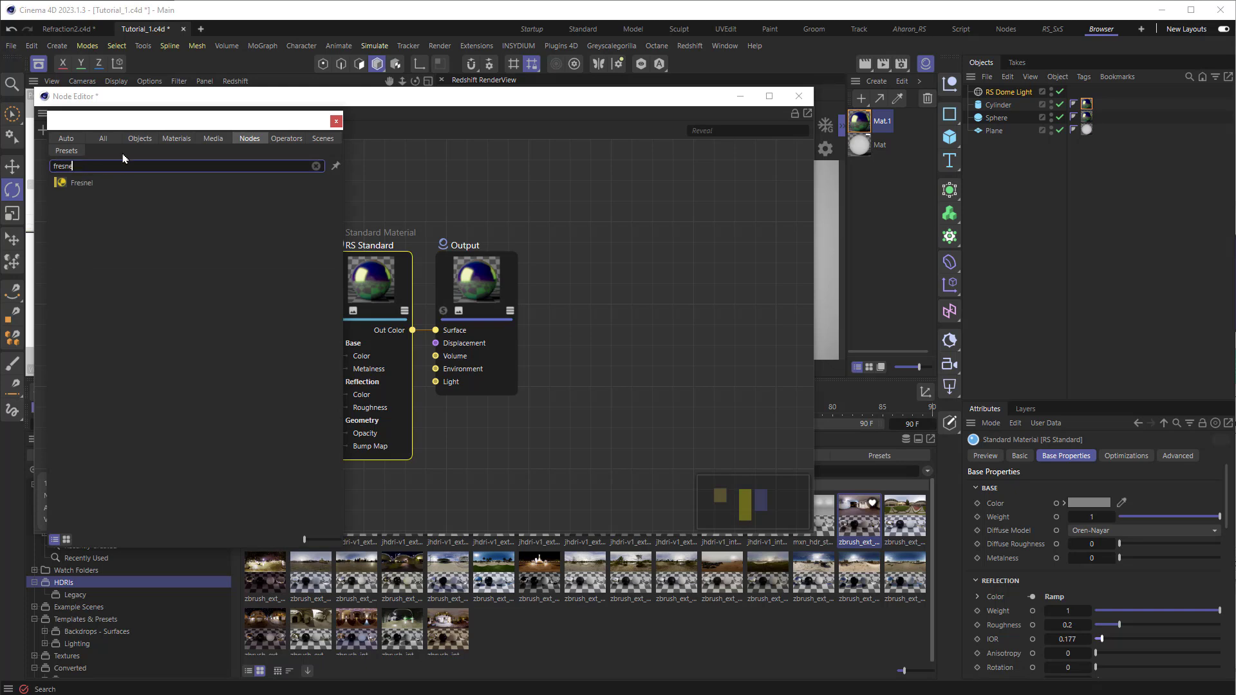
pyautogui.moveTo(82, 182); pyautogui.dragTo(113, 269)
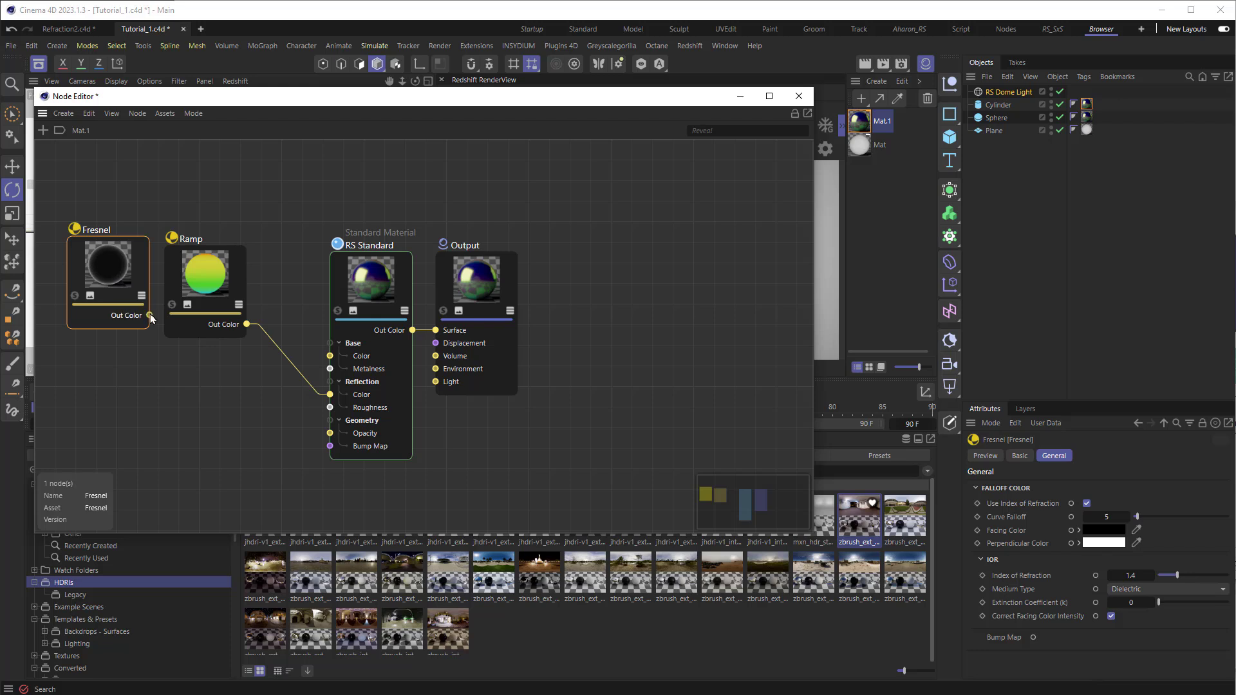
pyautogui.moveTo(150, 316); pyautogui.dragTo(202, 270)
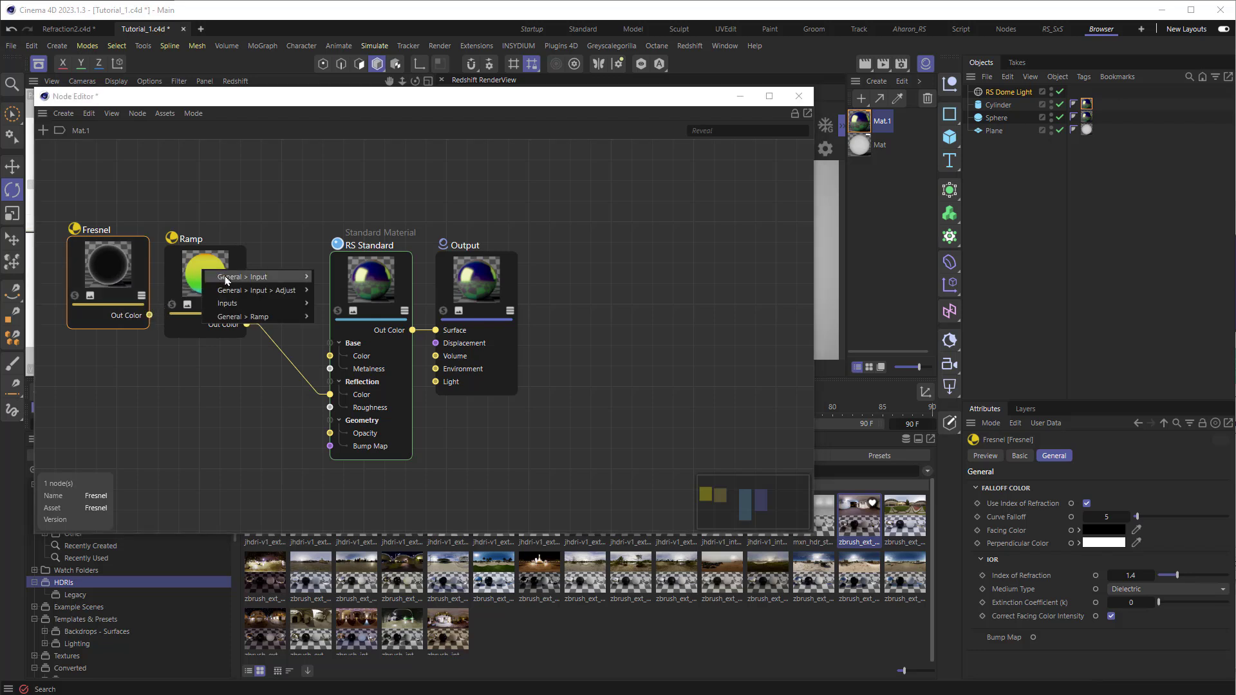
pyautogui.moveTo(227, 280)
pyautogui.click(333, 307)
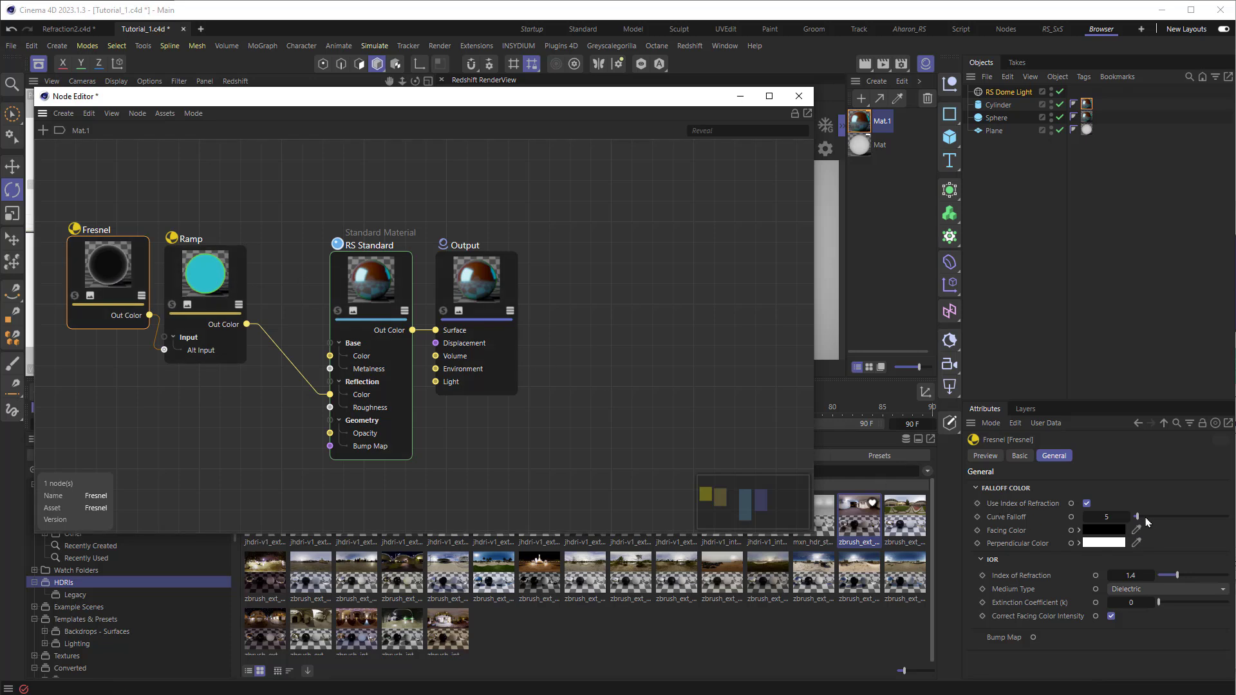
# Disable Use Index of Refraction on the Fresnel node and set its Curve Falloff to 0.5
pyautogui.click(1087, 504)
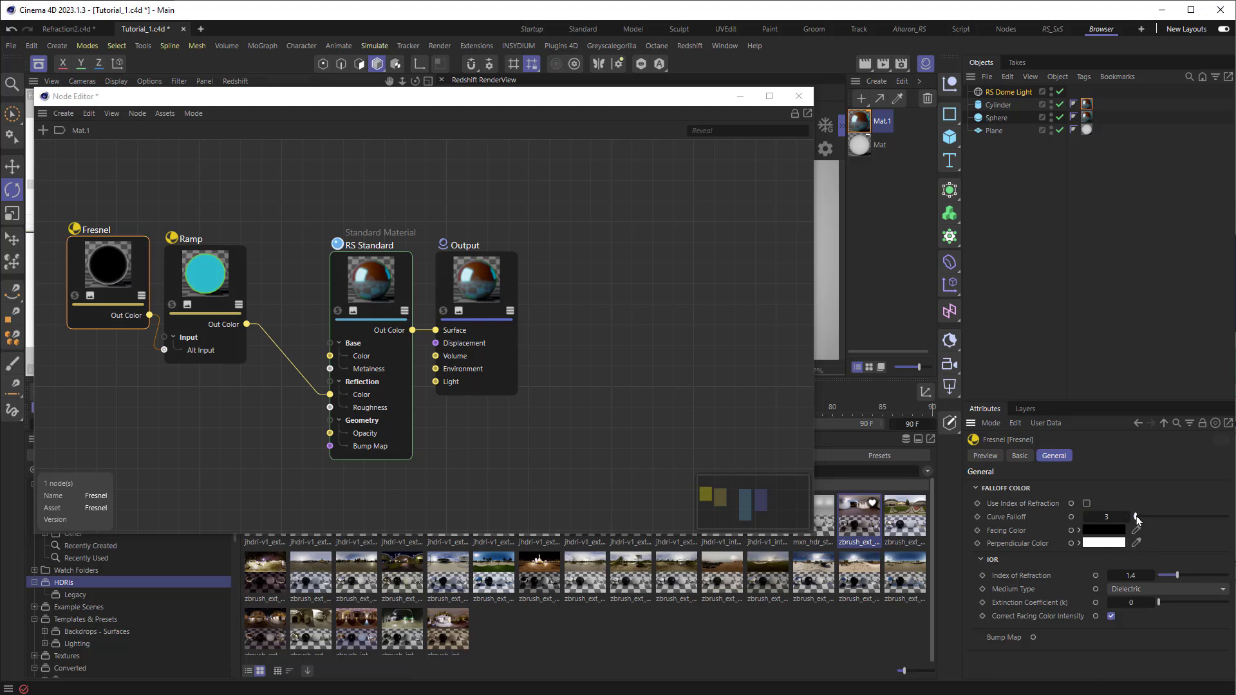
pyautogui.moveTo(1136, 517); pyautogui.dragTo(1119, 514)
pyautogui.write('0.5')
pyautogui.press('Return')
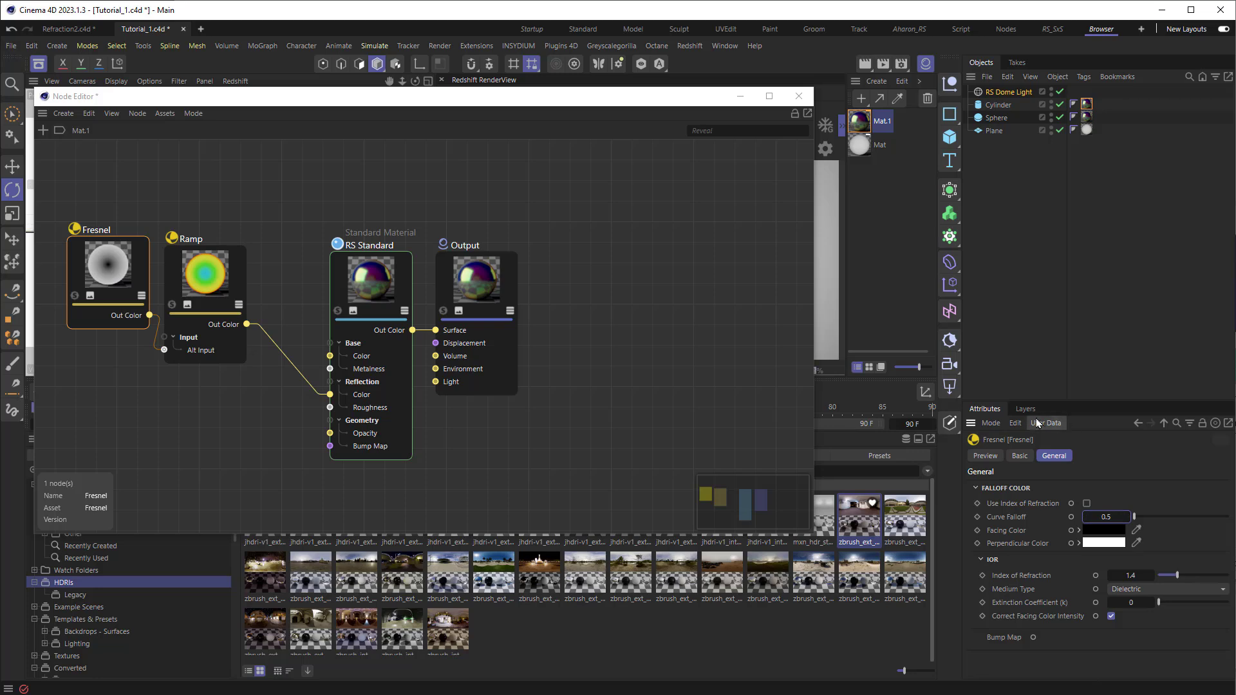
pyautogui.moveTo(584, 113); pyautogui.dragTo(650, 373)
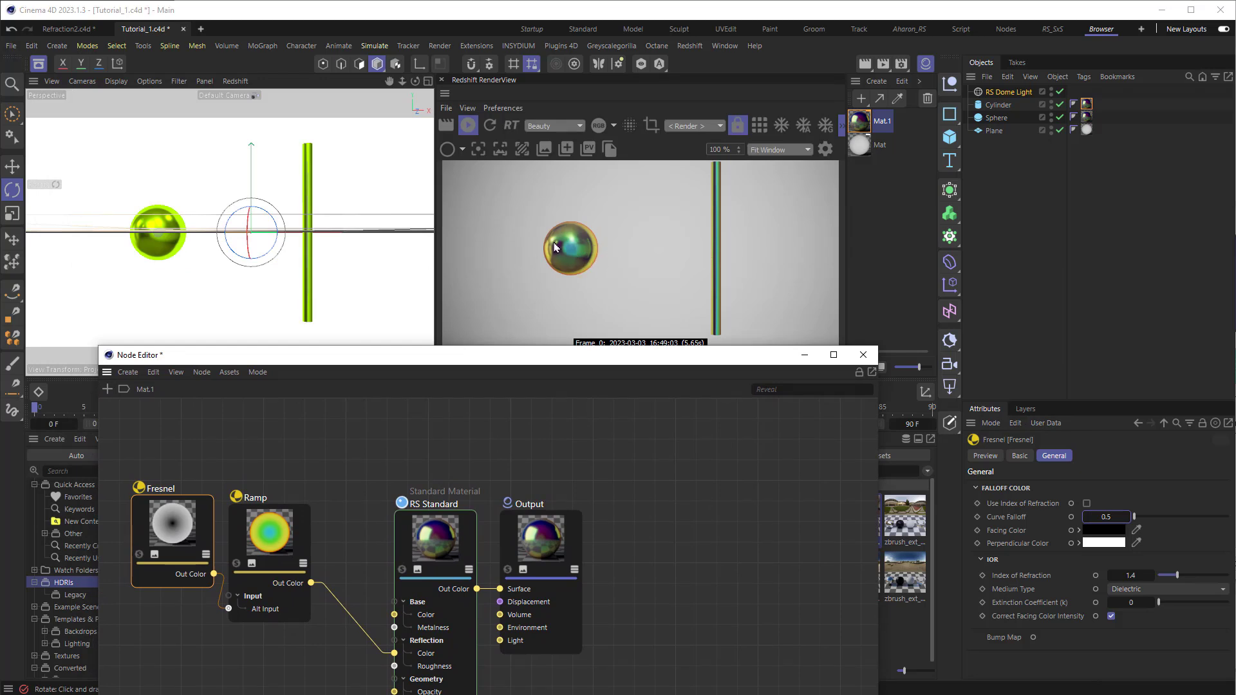
# Move the ramp's end knots inward and reposition its inner knots, placing the yellow knot at about 62.5%
pyautogui.moveTo(518, 358); pyautogui.dragTo(522, 186)
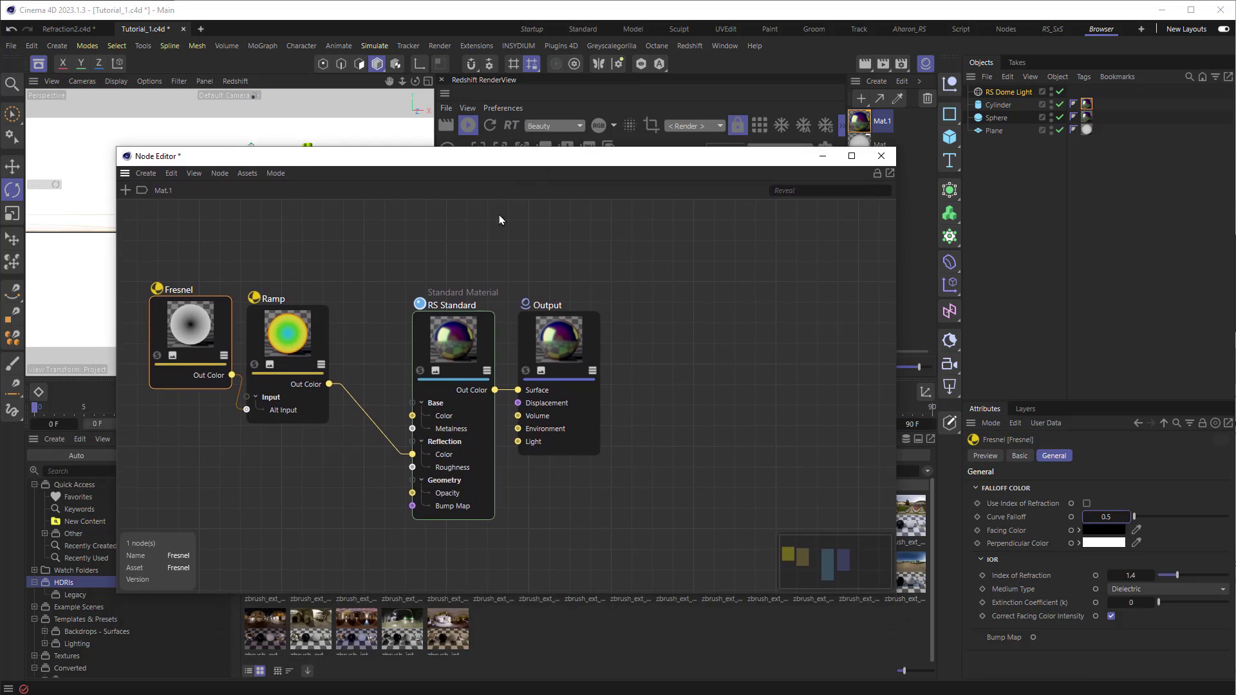
pyautogui.click(284, 330)
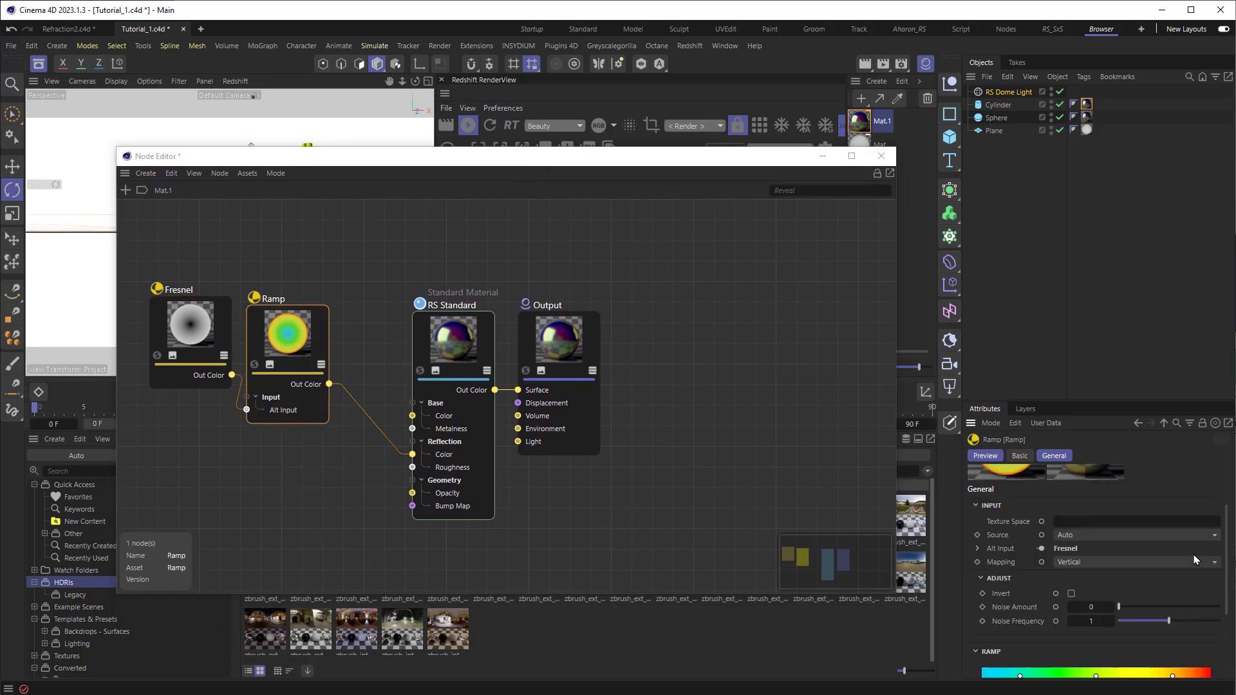
pyautogui.scroll(-3, 1194, 559)
pyautogui.moveTo(1210, 616); pyautogui.dragTo(1168, 616)
pyautogui.moveTo(982, 616); pyautogui.dragTo(1125, 617)
pyautogui.moveTo(663, 171); pyautogui.dragTo(582, 183)
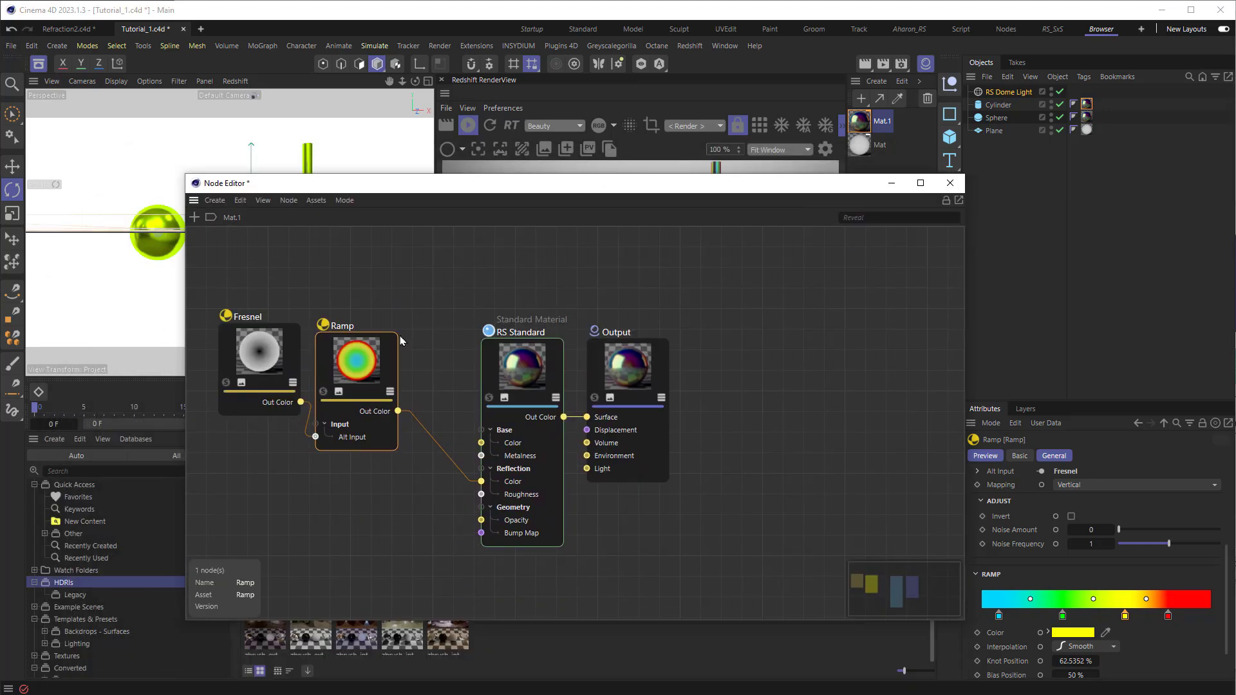
# Insert a Color Correct node between the Ramp node's output and the RS Standard reflection color
pyautogui.click(195, 217)
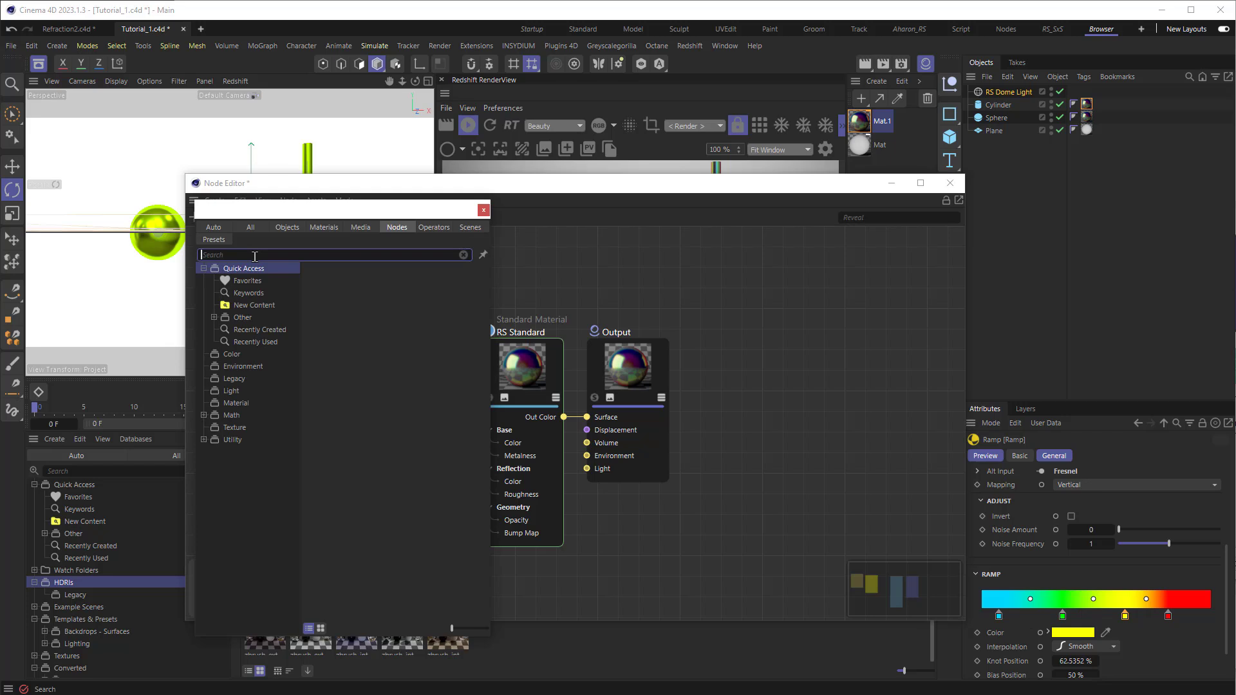
pyautogui.write('color')
pyautogui.moveTo(239, 335); pyautogui.dragTo(450, 283)
pyautogui.moveTo(477, 327); pyautogui.dragTo(487, 486)
pyautogui.moveTo(398, 411); pyautogui.dragTo(405, 343)
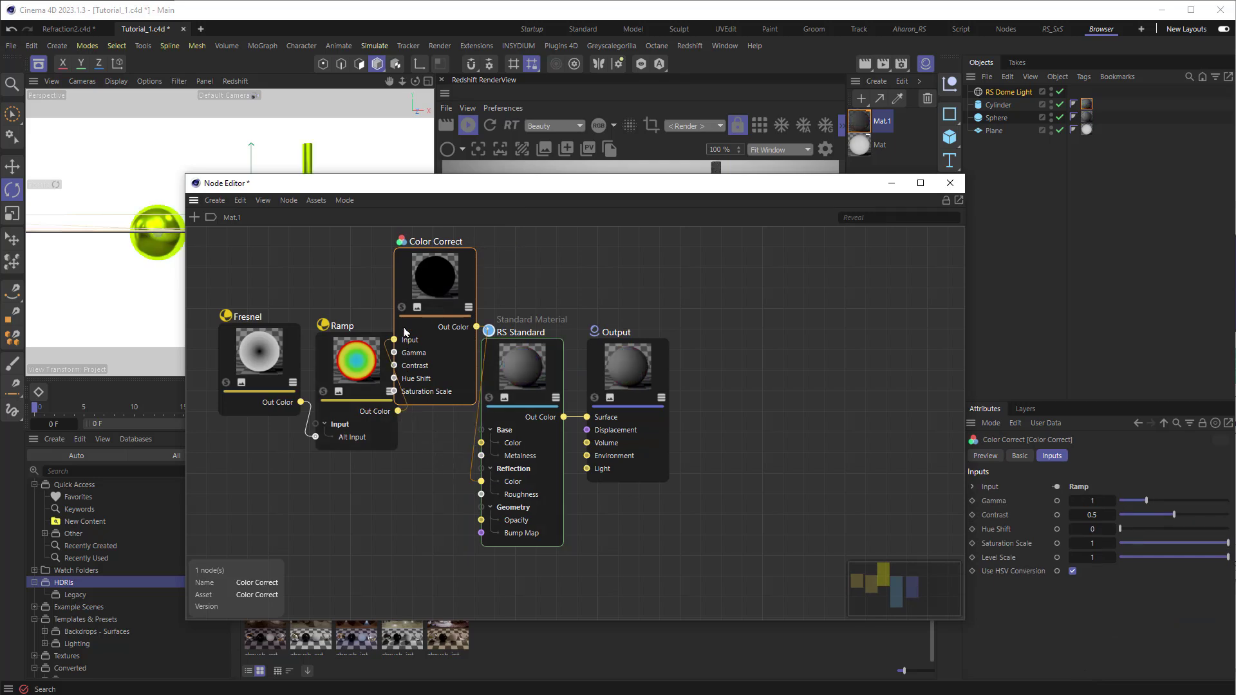
pyautogui.moveTo(437, 277); pyautogui.dragTo(446, 359)
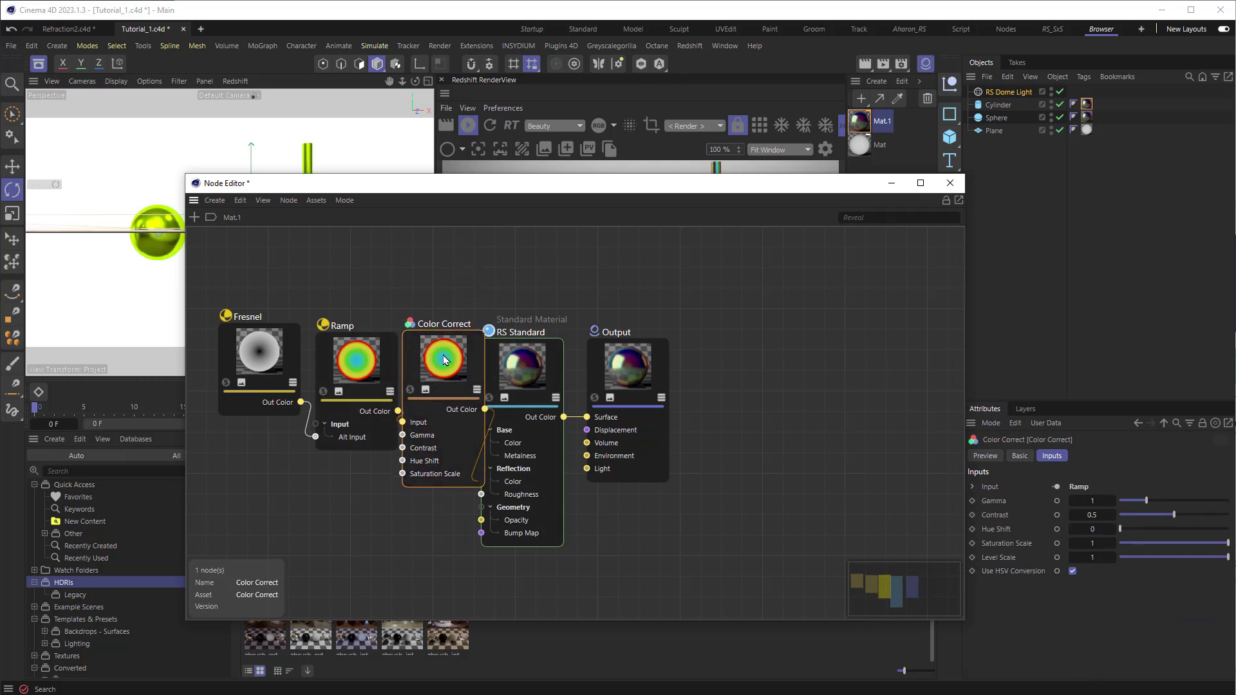
# Set the Color Correct node's Saturation Scale to 0.652 and check the result on the sphere and cylinder
pyautogui.moveTo(832, 196); pyautogui.dragTo(662, 354)
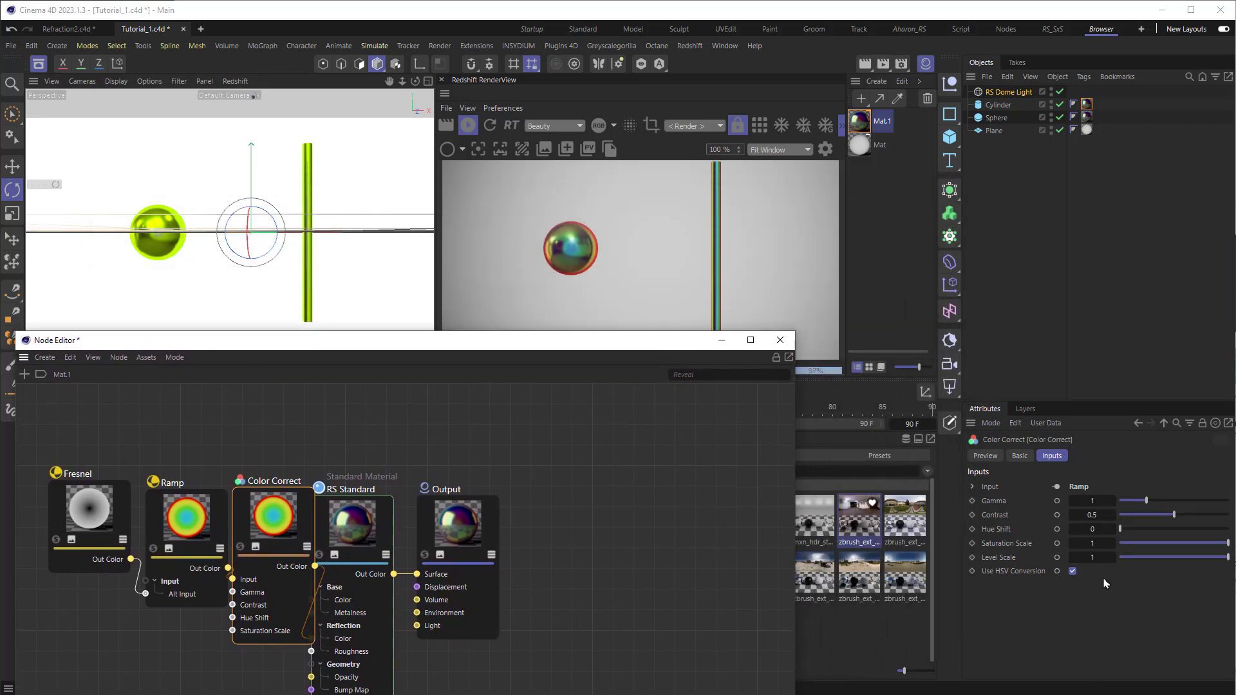
pyautogui.click(1192, 543)
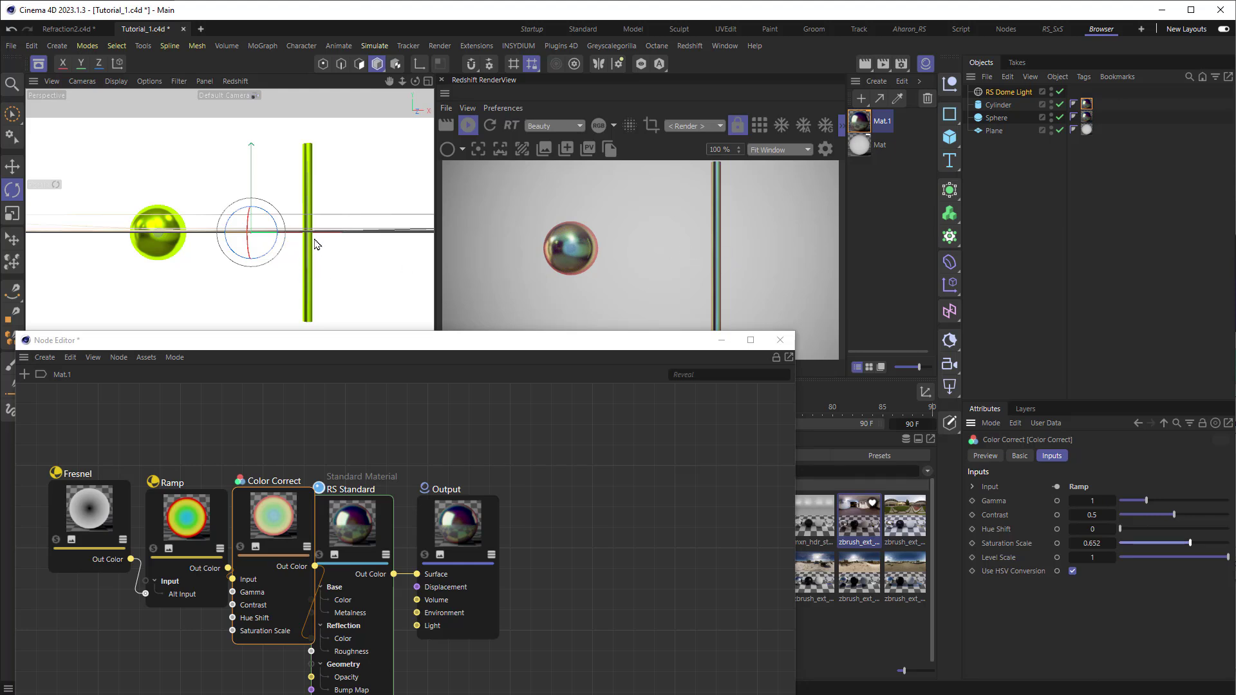
pyautogui.scroll(3, 316, 243)
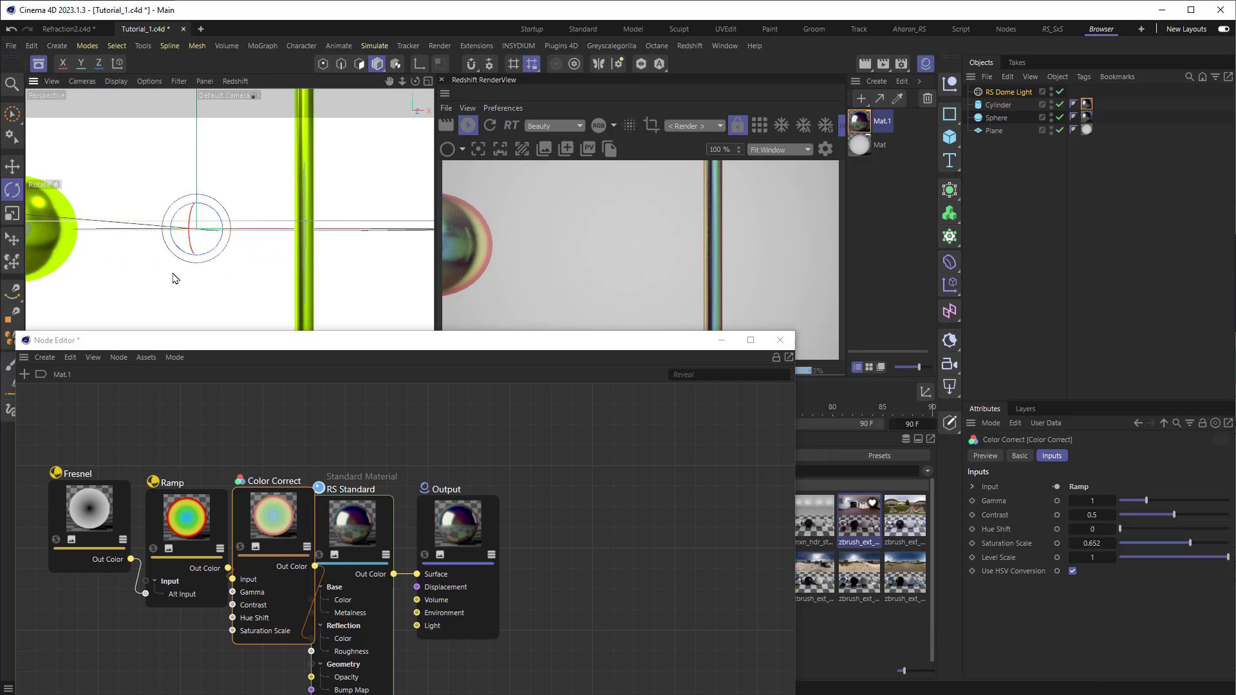
pyautogui.scroll(-2, 177, 280)
pyautogui.scroll(-1, 190, 285)
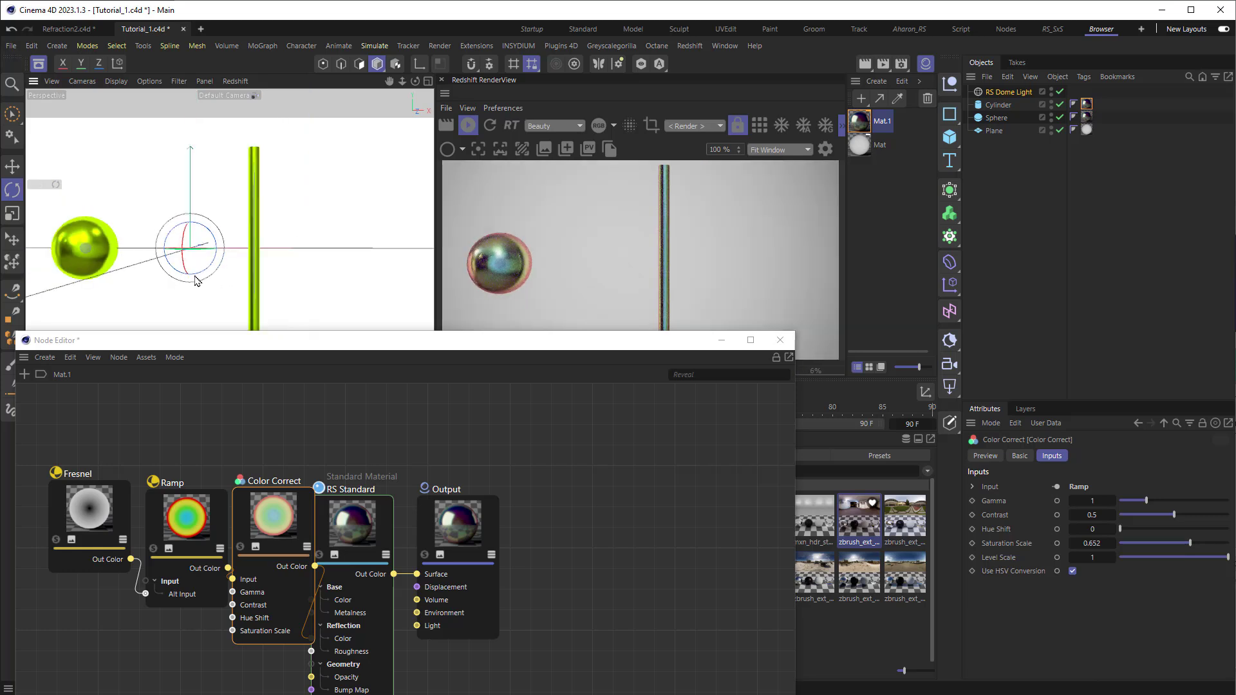
# Rearrange the Fresnel, Ramp and Color Correct nodes in a row above and ahead of the RS Standard node
pyautogui.moveTo(295, 350); pyautogui.dragTo(384, 173)
pyautogui.moveTo(179, 335); pyautogui.dragTo(156, 291)
pyautogui.moveTo(276, 347); pyautogui.dragTo(248, 291)
pyautogui.moveTo(372, 348); pyautogui.dragTo(346, 291)
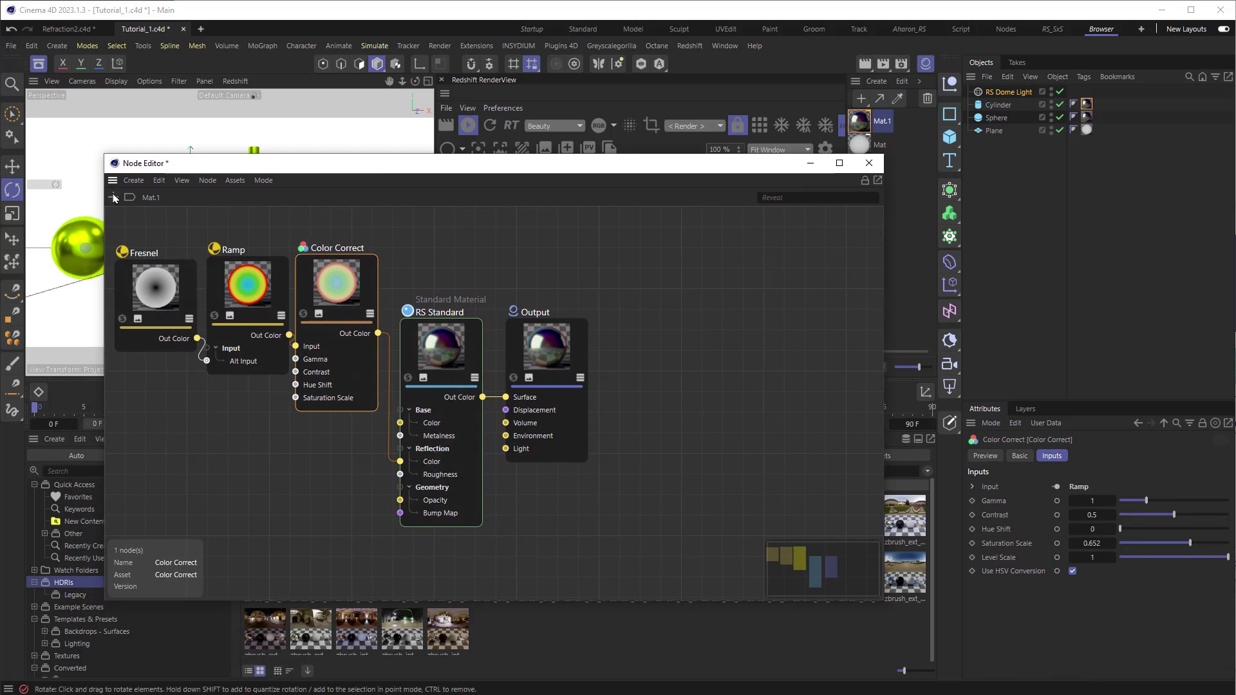
# Add a Maxon Noise node below the Fresnel and Ramp nodes and connect its output to the RS Standard reflection Roughness
pyautogui.hotkey('shift', 'c')
pyautogui.write('nois')
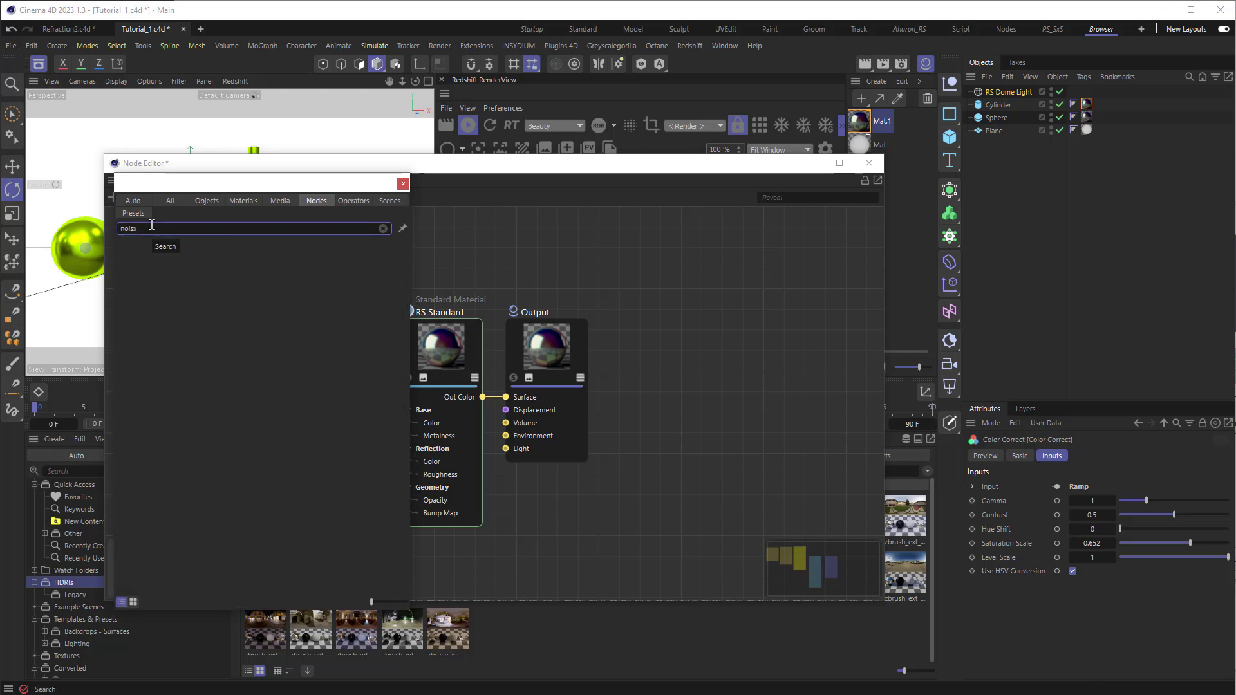
pyautogui.moveTo(158, 286); pyautogui.dragTo(198, 457)
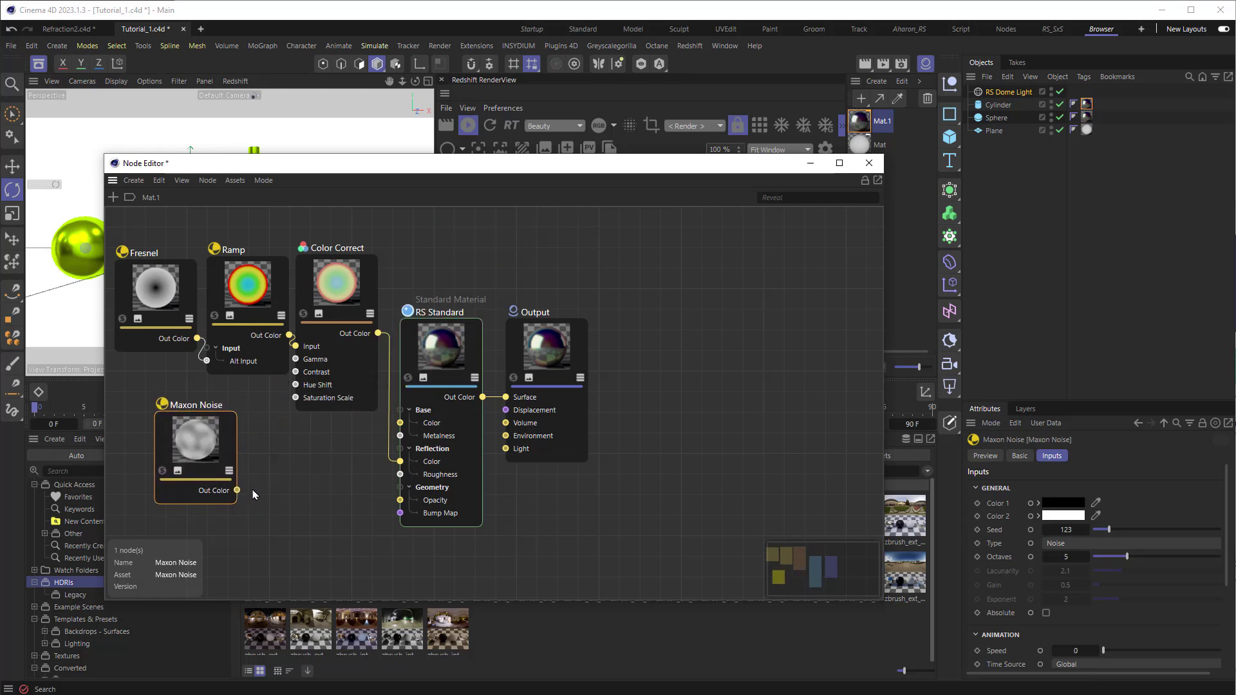
pyautogui.moveTo(336, 488); pyautogui.dragTo(400, 474)
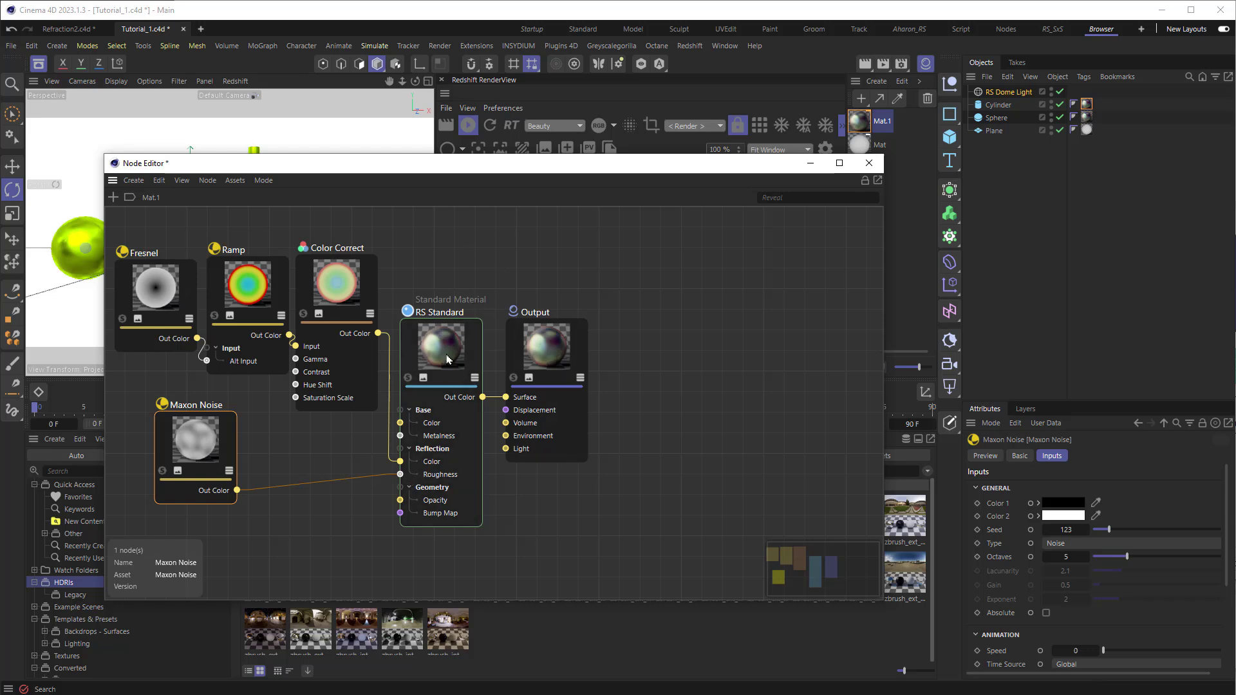
# Set the Maxon Noise type to Gaseous and its Overall Scale to 2.21, checking the effect in the render
pyautogui.moveTo(390, 166); pyautogui.dragTo(447, 333)
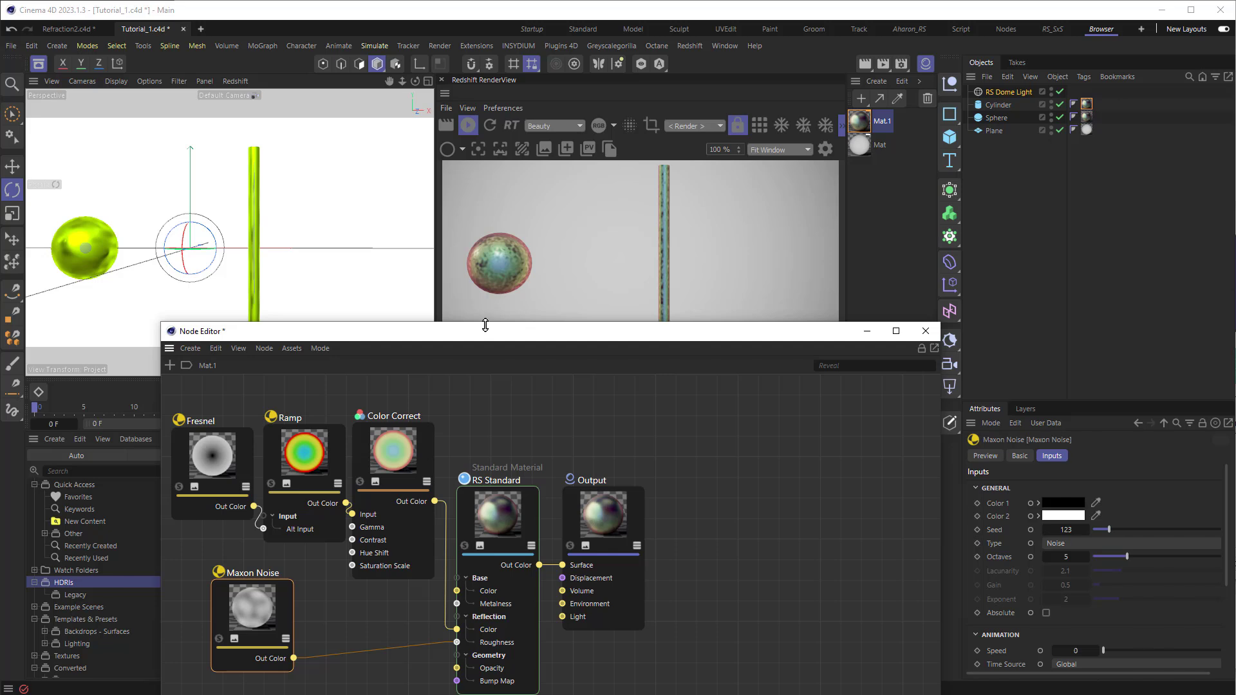
pyautogui.moveTo(479, 339); pyautogui.dragTo(450, 320)
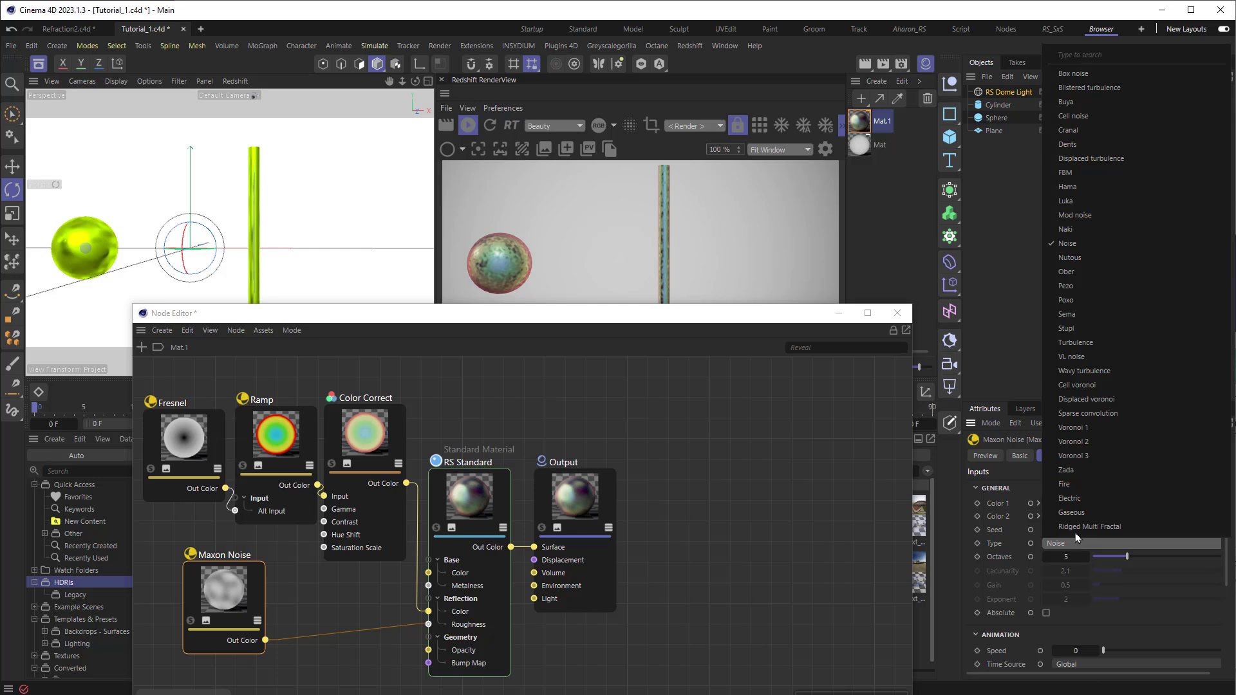
pyautogui.click(1072, 512)
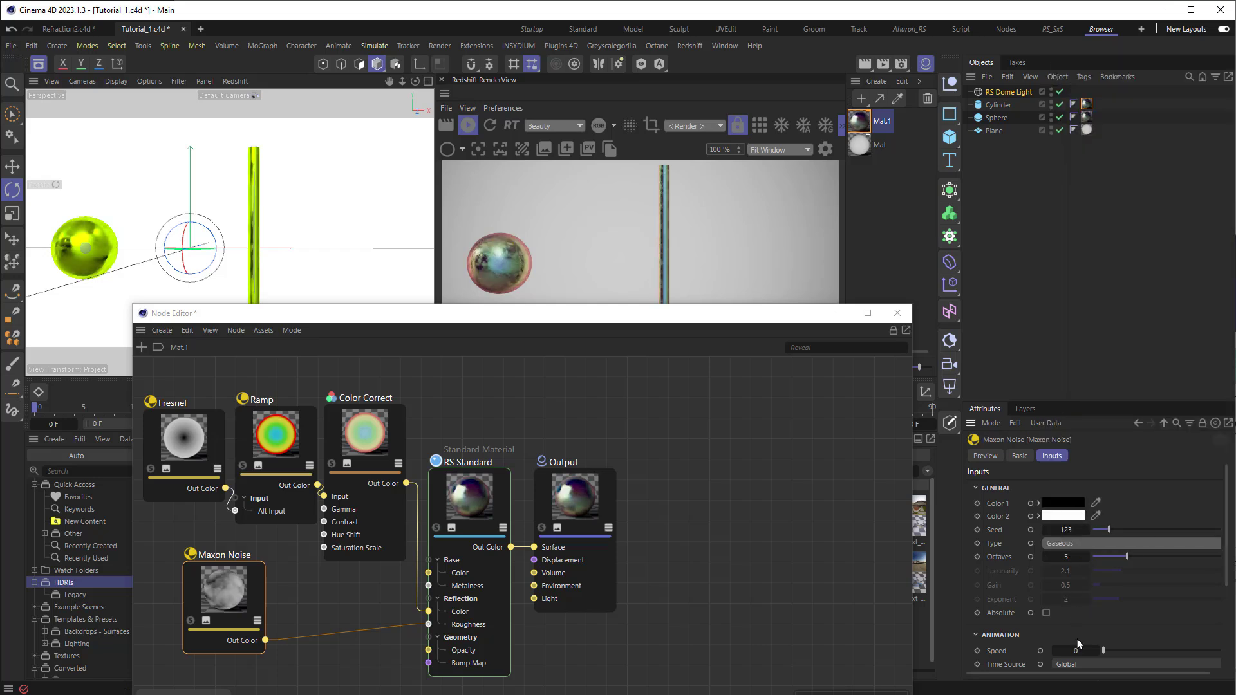
pyautogui.scroll(-5, 1115, 622)
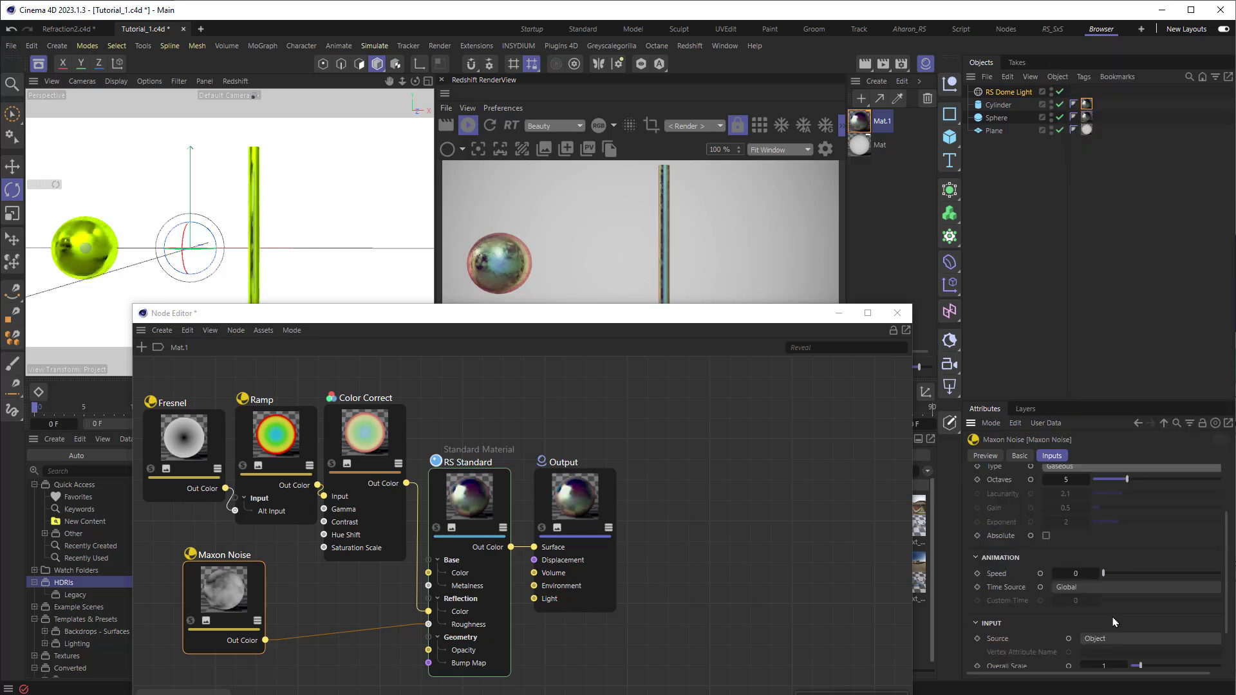
pyautogui.moveTo(1140, 609); pyautogui.dragTo(1154, 612)
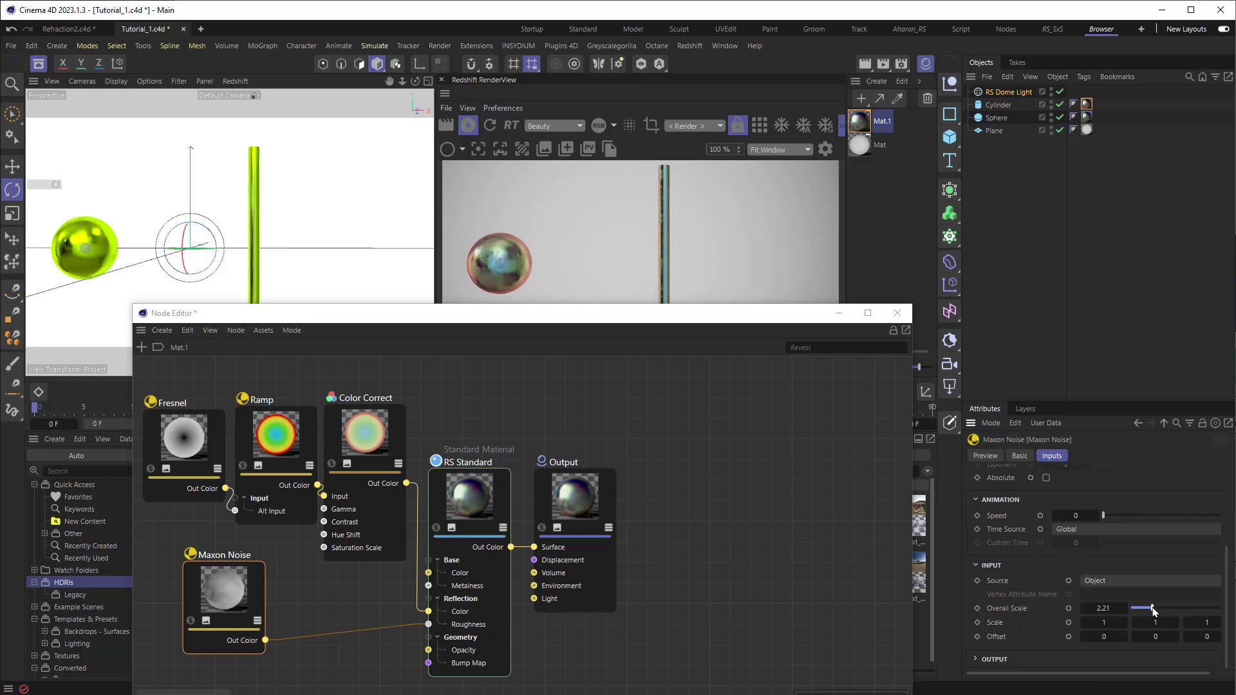
# Set the roughness noise's Color 1 to dark grey (RGB 31) and Color 2 to light grey (RGB 226)
pyautogui.scroll(5, 1154, 601)
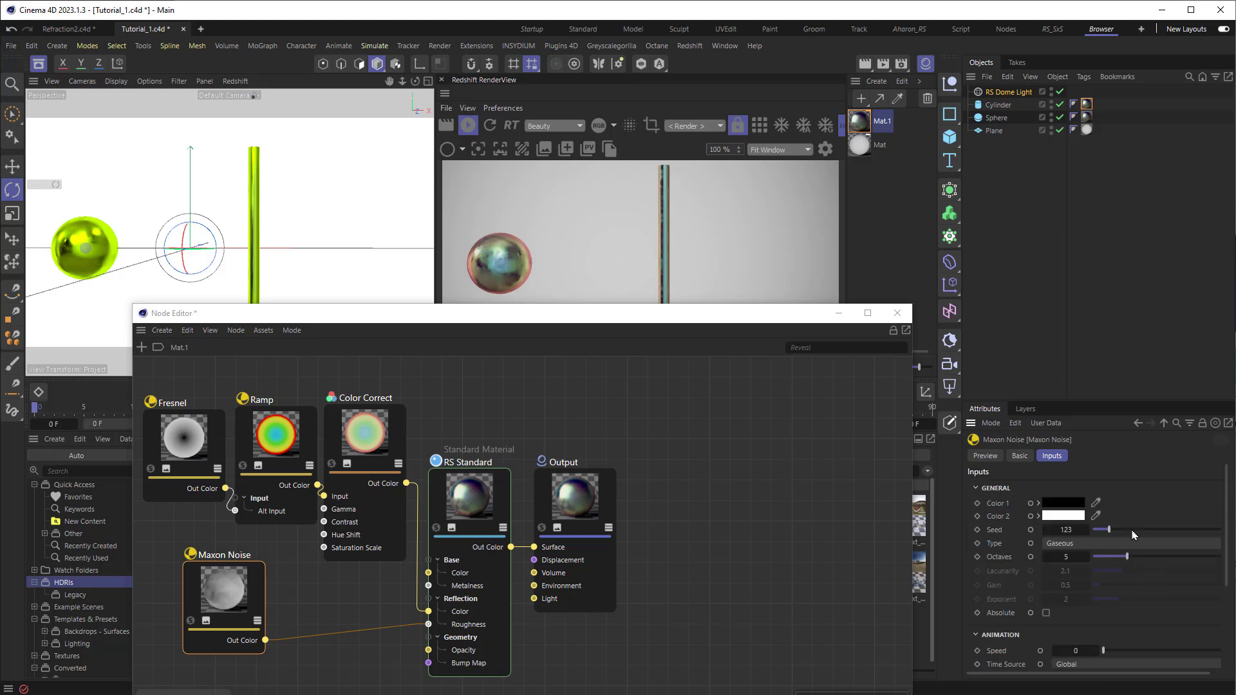
pyautogui.click(1078, 504)
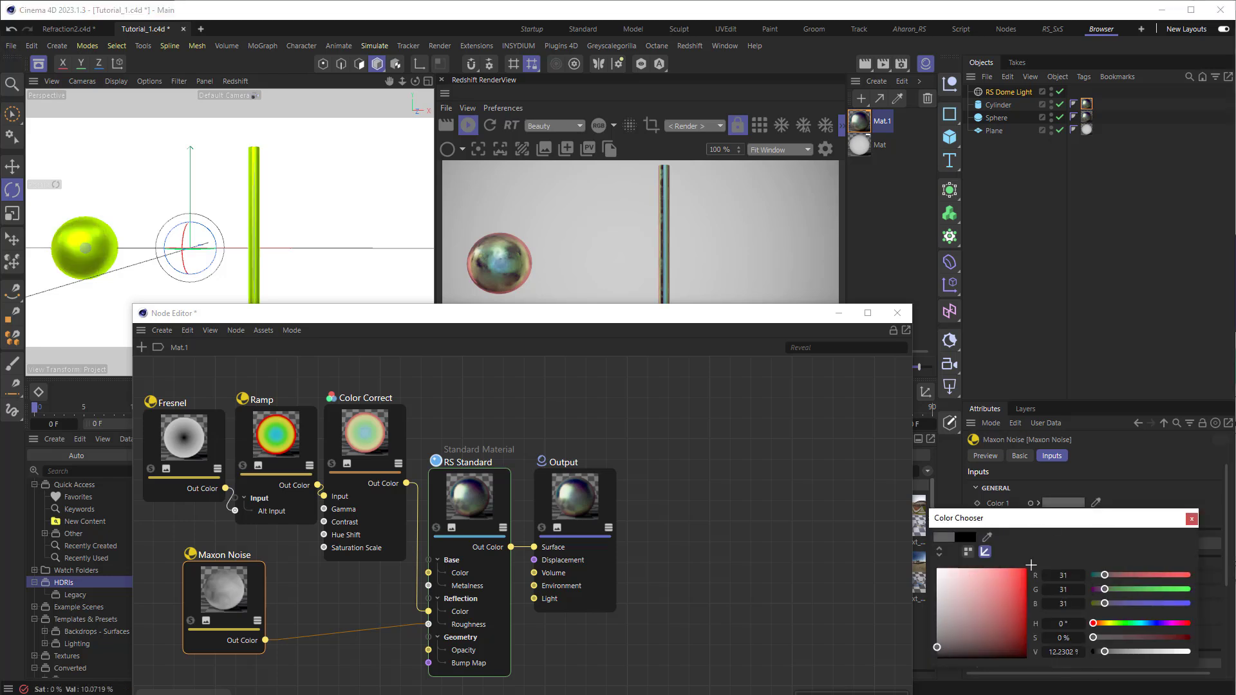
pyautogui.click(1192, 519)
pyautogui.click(1069, 518)
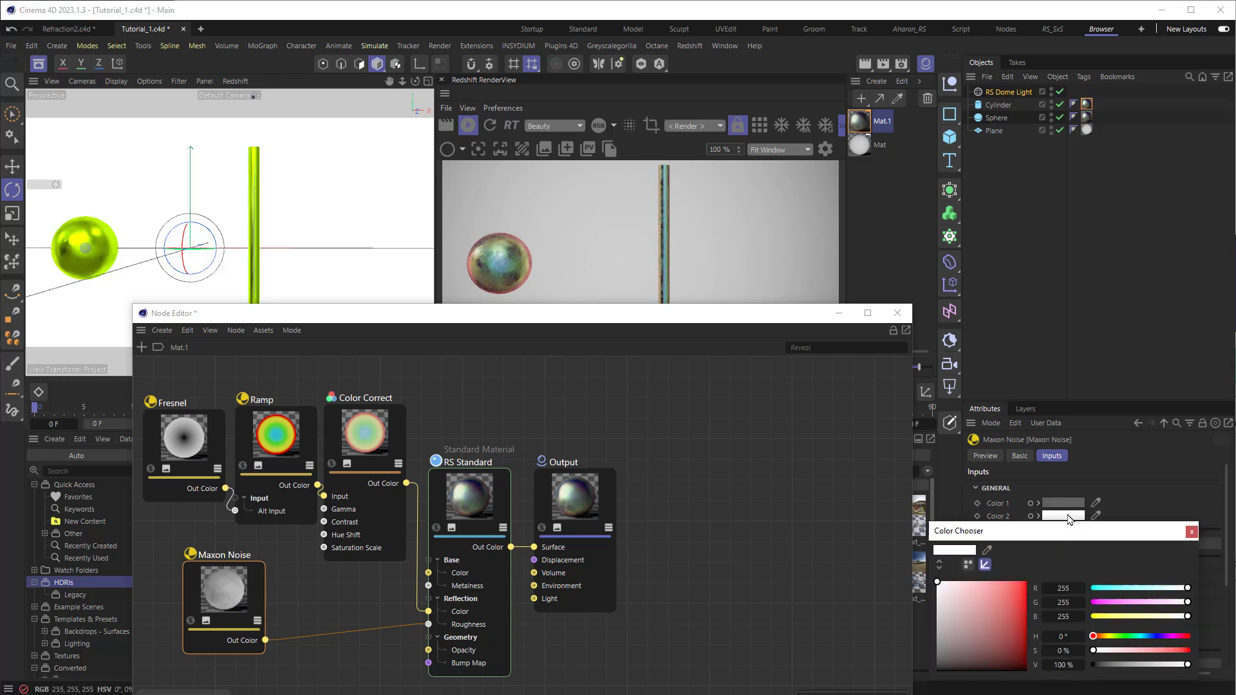
pyautogui.moveTo(937, 596); pyautogui.dragTo(937, 591)
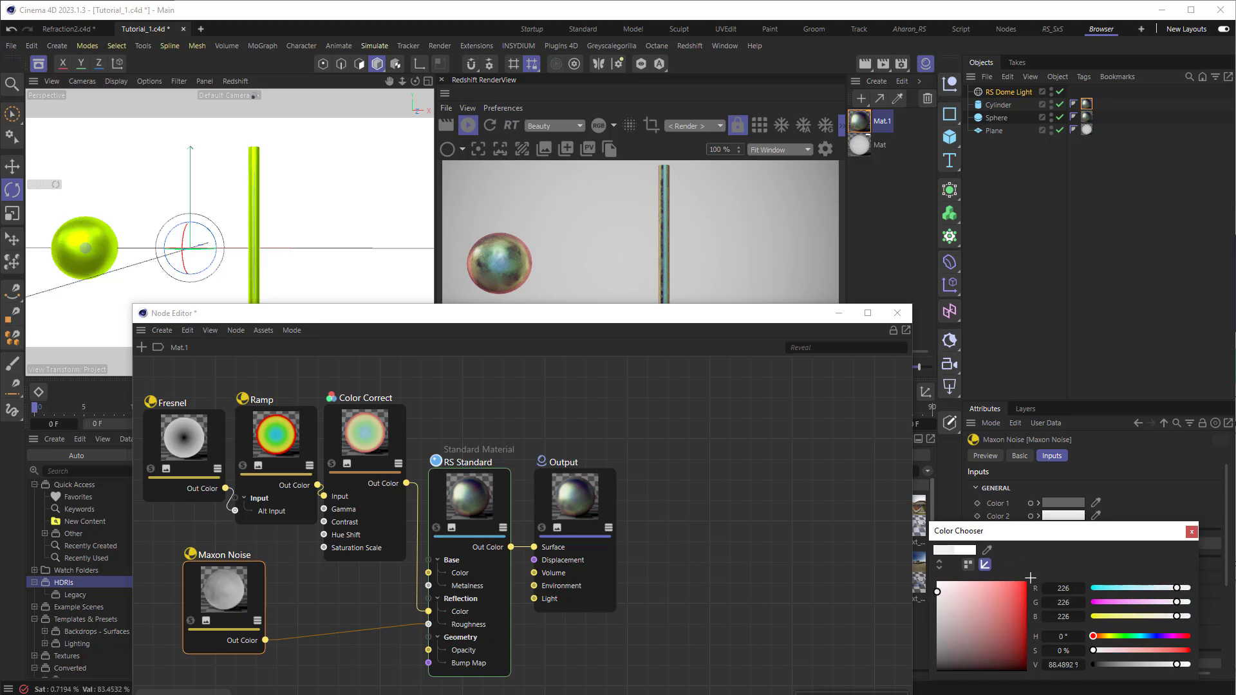
pyautogui.click(1193, 532)
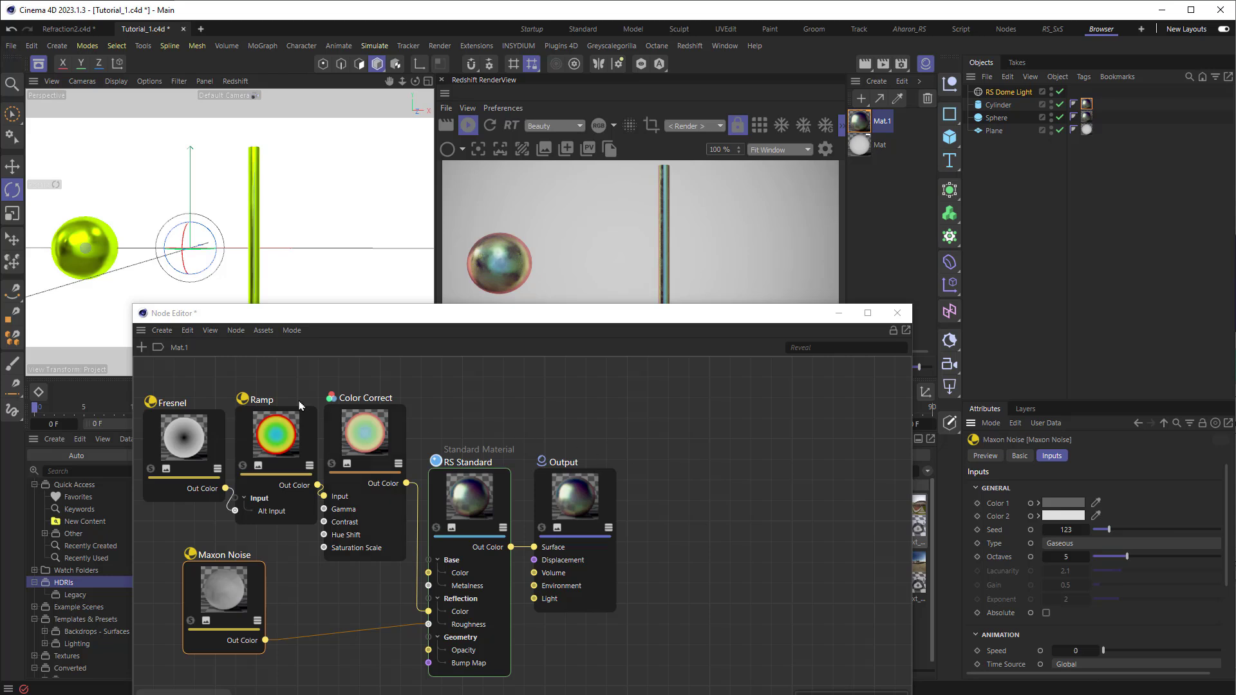
# Add a second Maxon Noise node and place it below the roughness noise, clear of the RS Standard node
pyautogui.hotkey('shift', 'c')
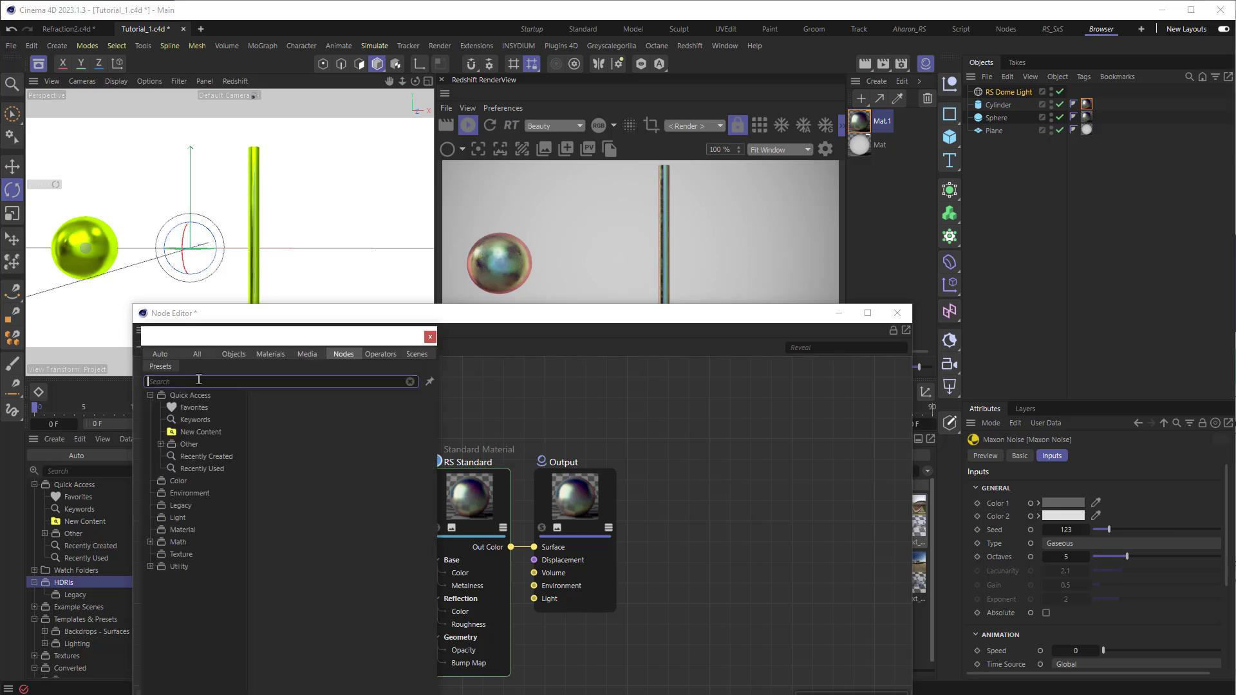
pyautogui.write('noise')
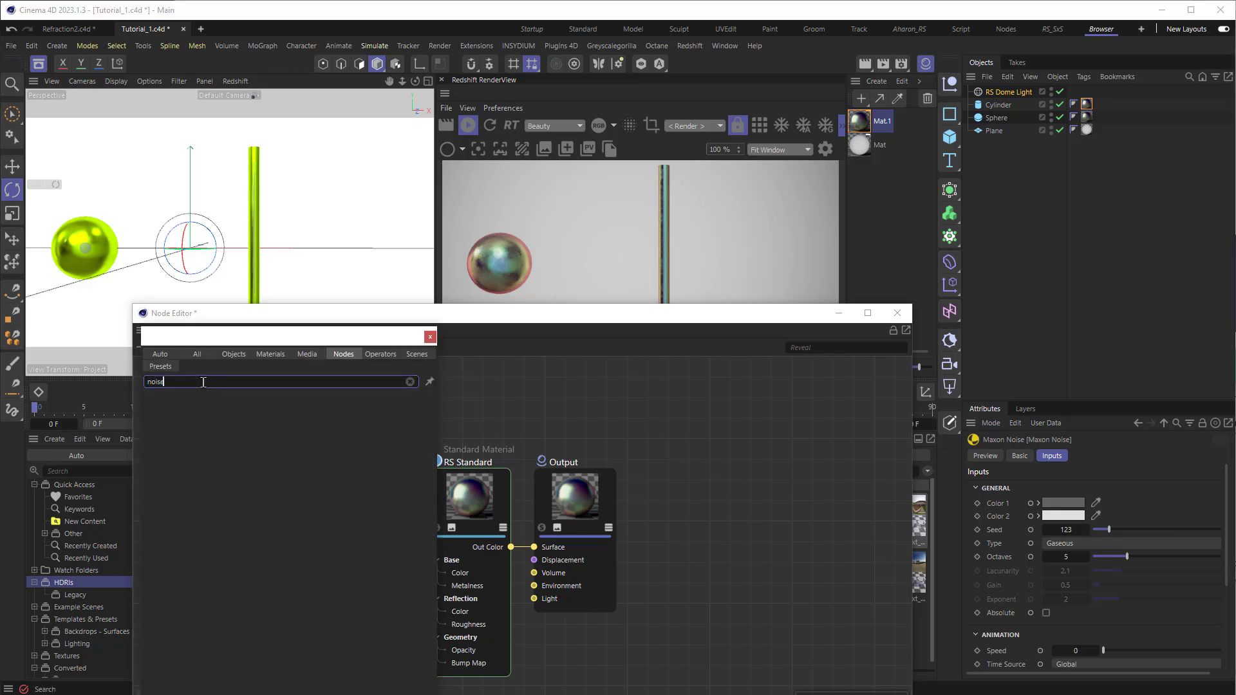
pyautogui.moveTo(186, 439); pyautogui.dragTo(423, 602)
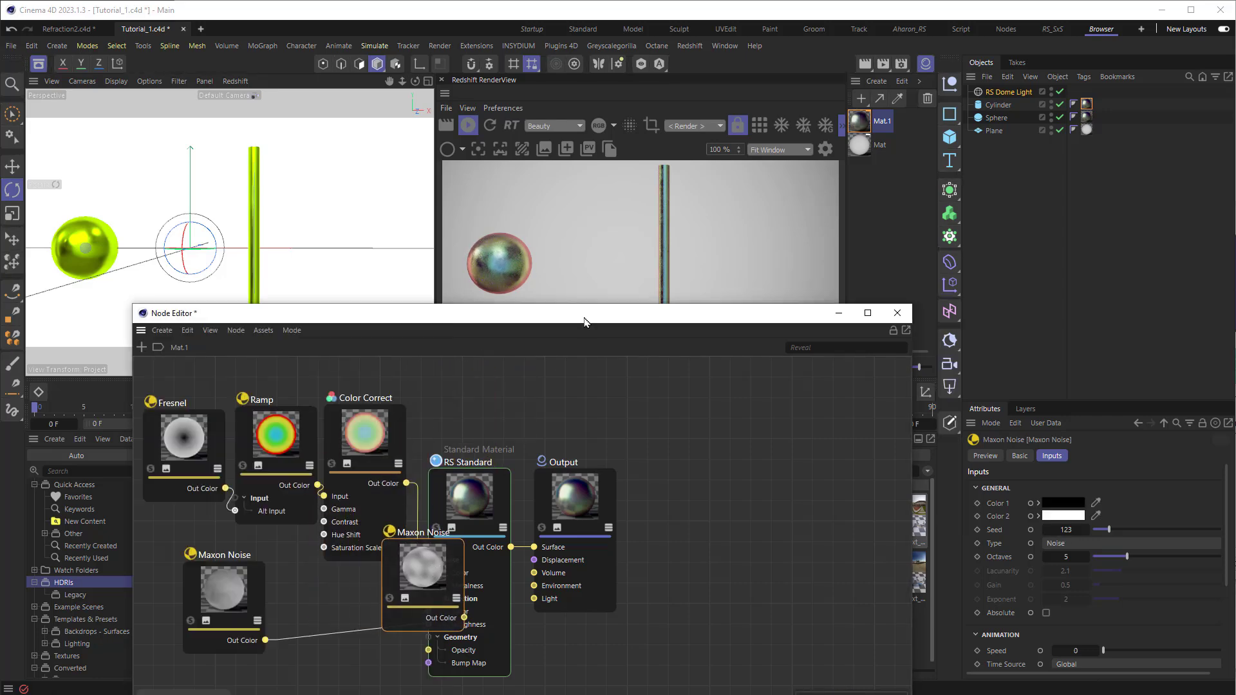
pyautogui.moveTo(585, 322); pyautogui.dragTo(514, 253)
pyautogui.moveTo(355, 514); pyautogui.dragTo(242, 580)
# Add a Bump Map node to the material graph near the RS Standard node
pyautogui.click(72, 279)
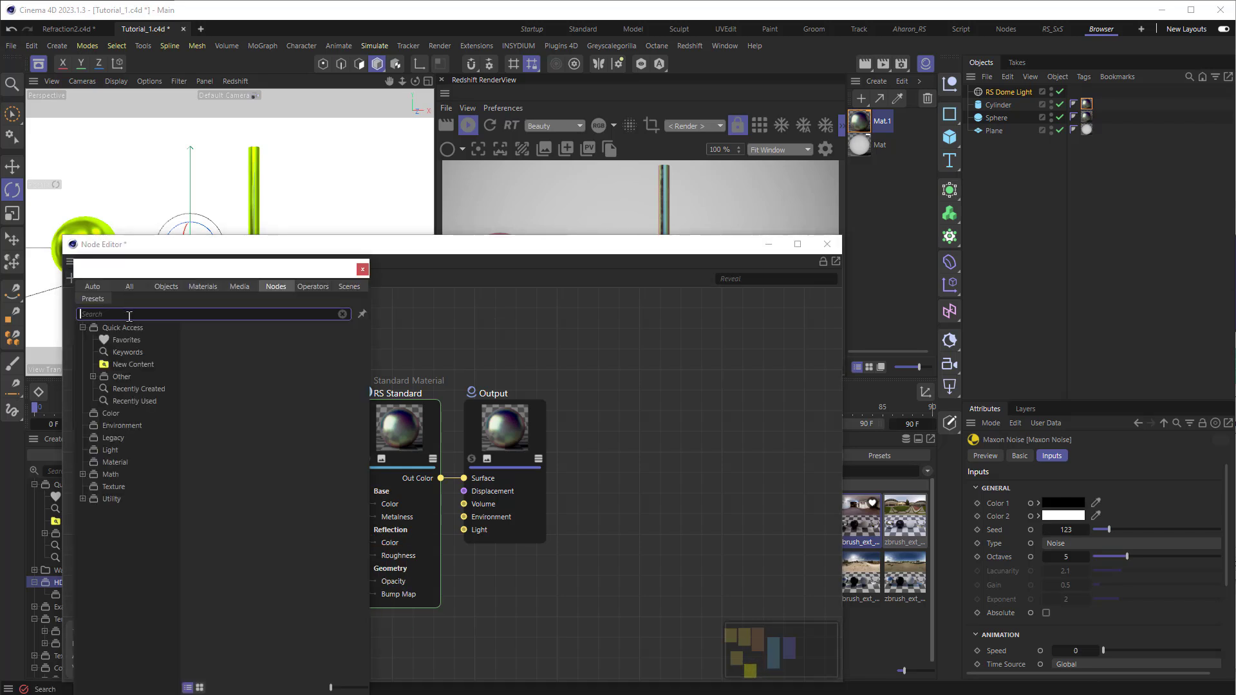
pyautogui.write('bump')
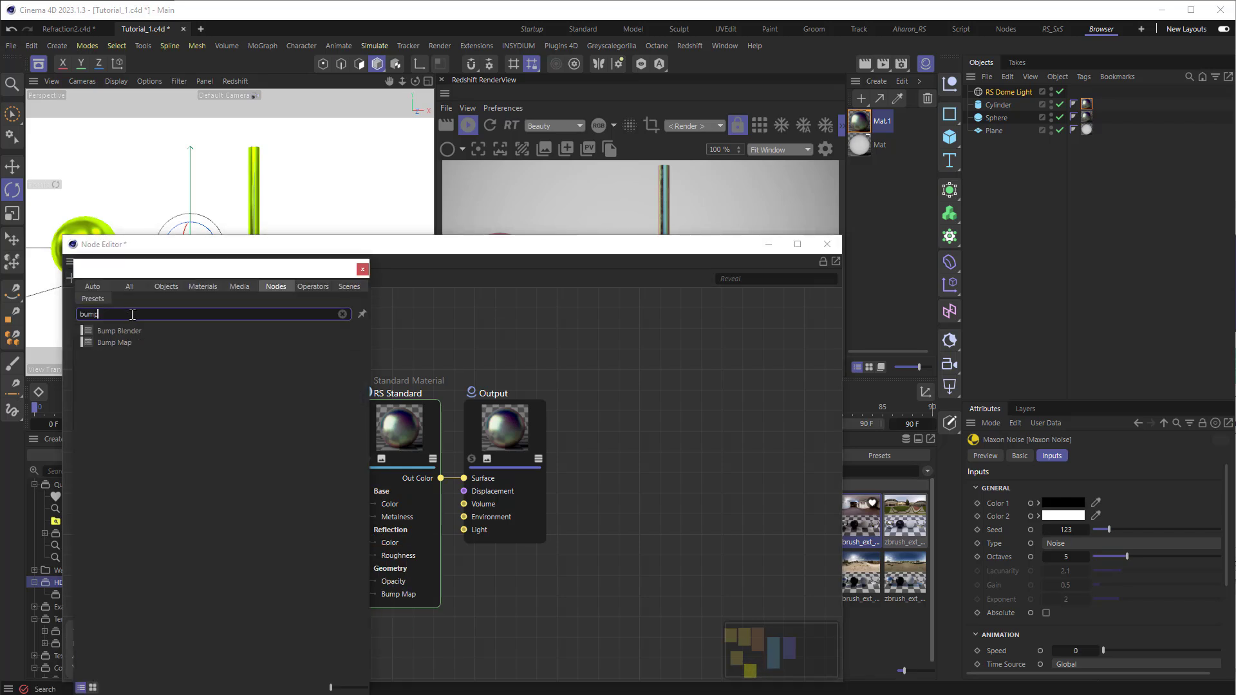
pyautogui.moveTo(127, 342); pyautogui.dragTo(445, 627)
pyautogui.click(489, 616)
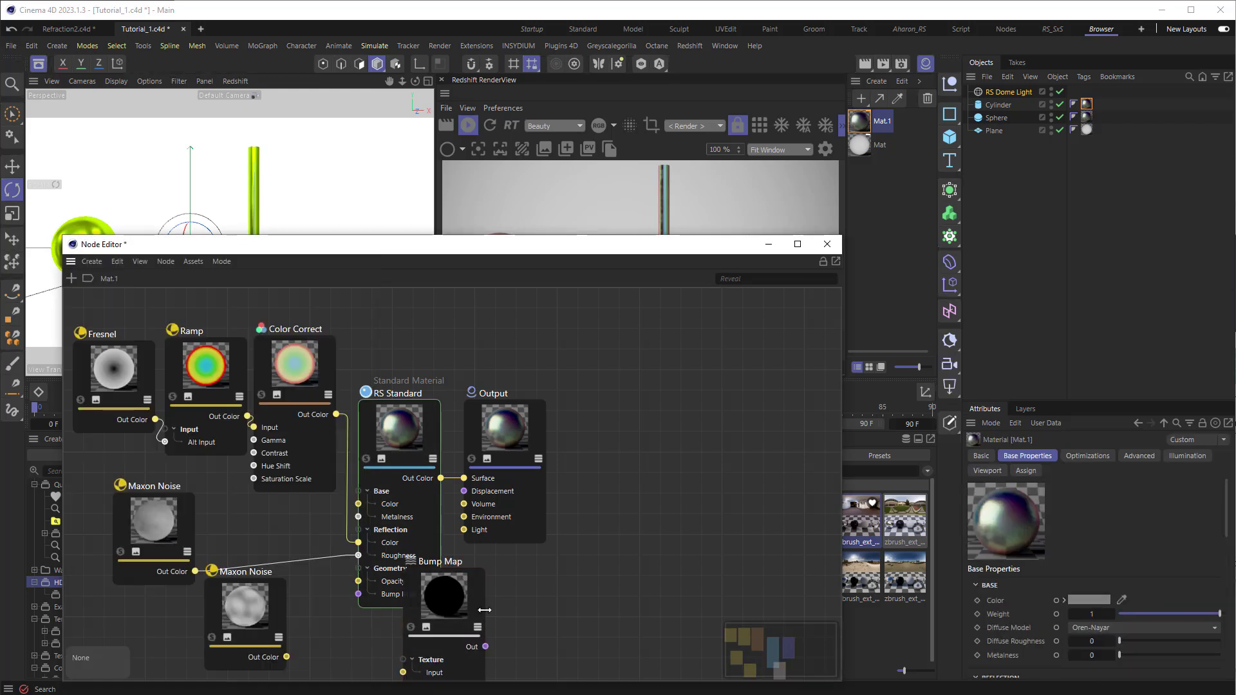
# Line up the noise and Bump Map nodes, and connect the second Maxon Noise through Bump Map to the RS Standard Bump Map input
pyautogui.moveTo(139, 515); pyautogui.dragTo(122, 487)
pyautogui.moveTo(233, 611); pyautogui.dragTo(176, 609)
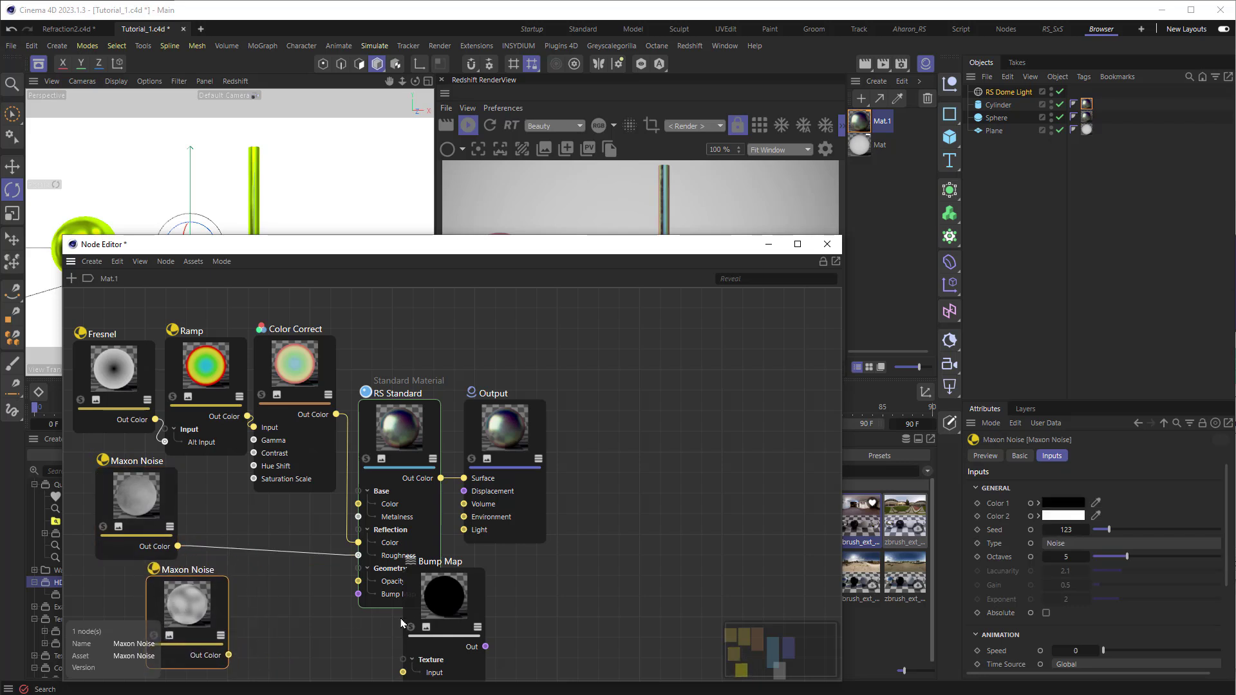
pyautogui.moveTo(444, 605); pyautogui.dragTo(281, 601)
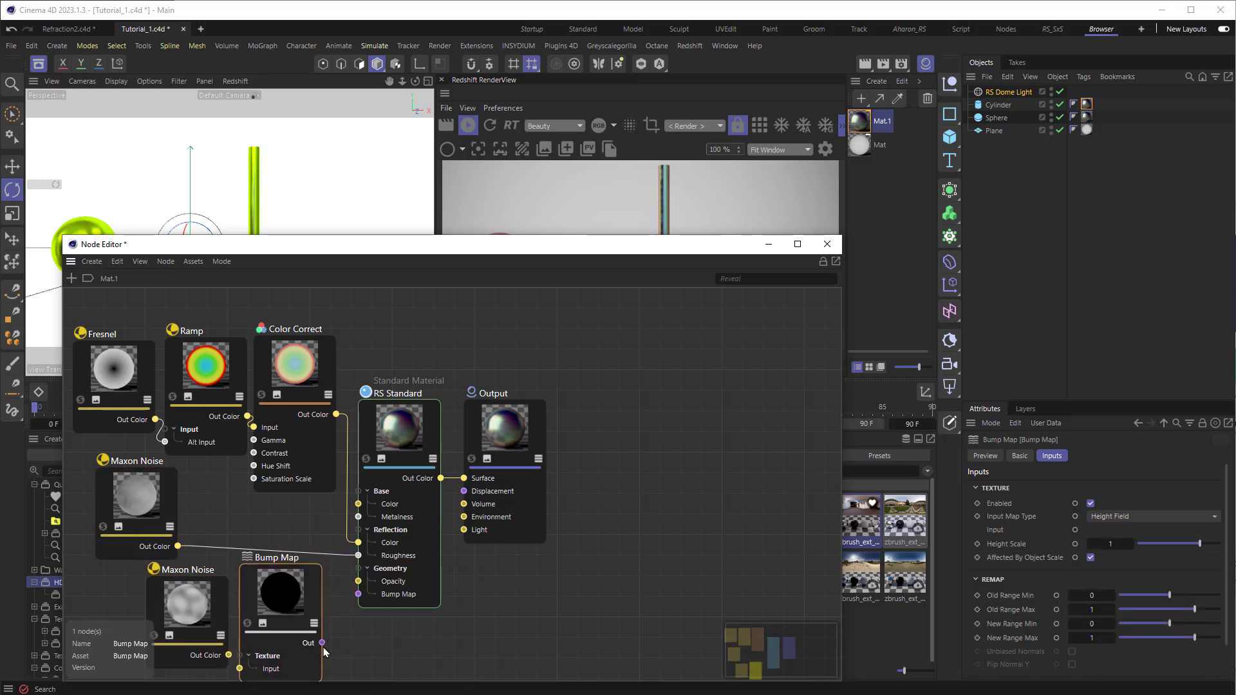
pyautogui.moveTo(334, 633); pyautogui.dragTo(359, 593)
pyautogui.moveTo(230, 657); pyautogui.dragTo(241, 634)
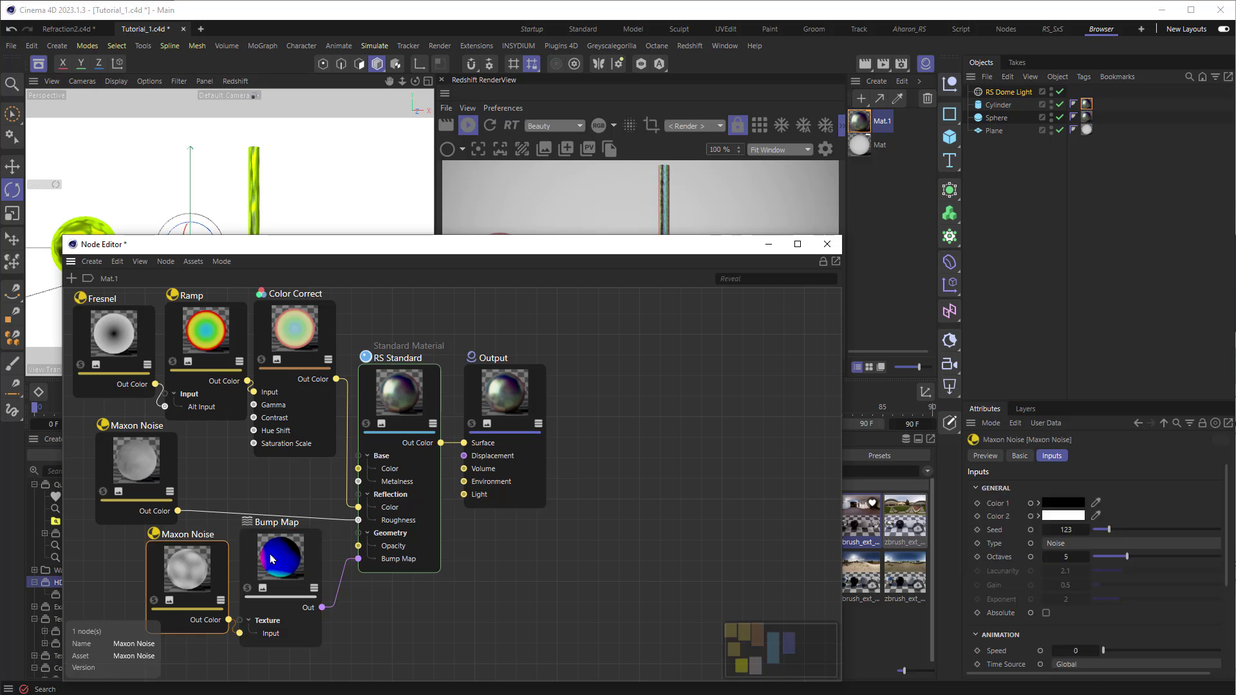
# Set the second Maxon Noise node's type to Dents and check the bump in the render
pyautogui.click(1066, 546)
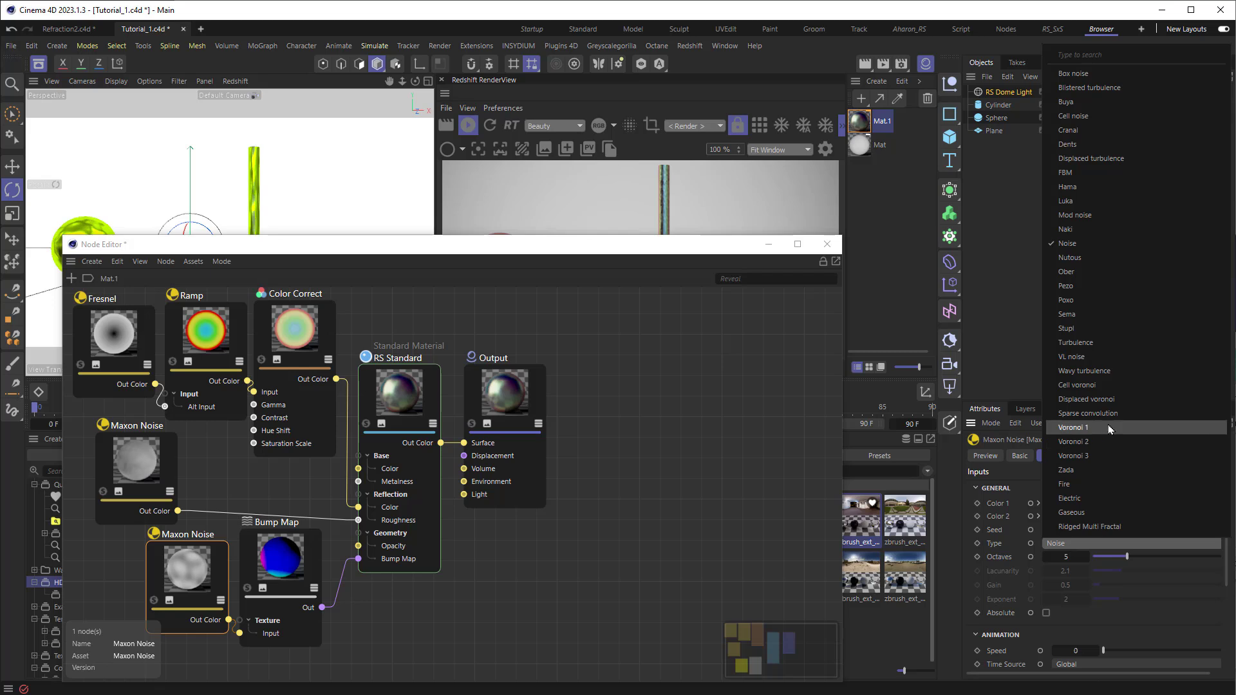
pyautogui.click(1068, 144)
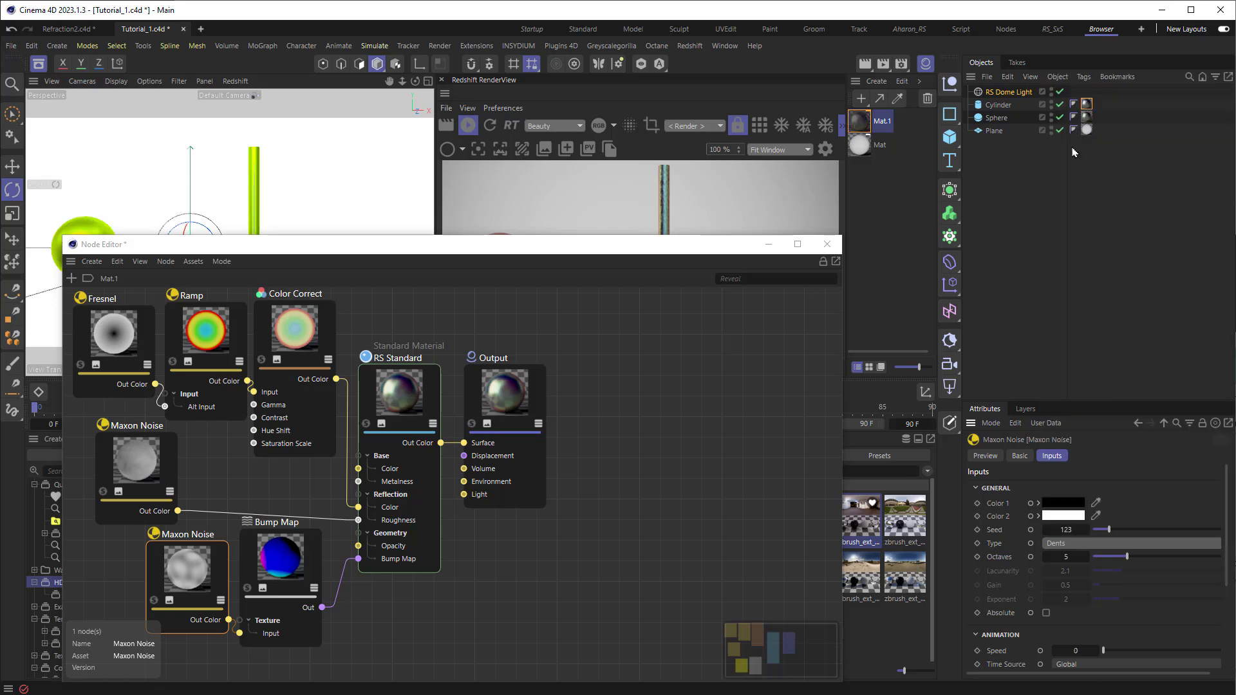
pyautogui.moveTo(655, 247); pyautogui.dragTo(654, 352)
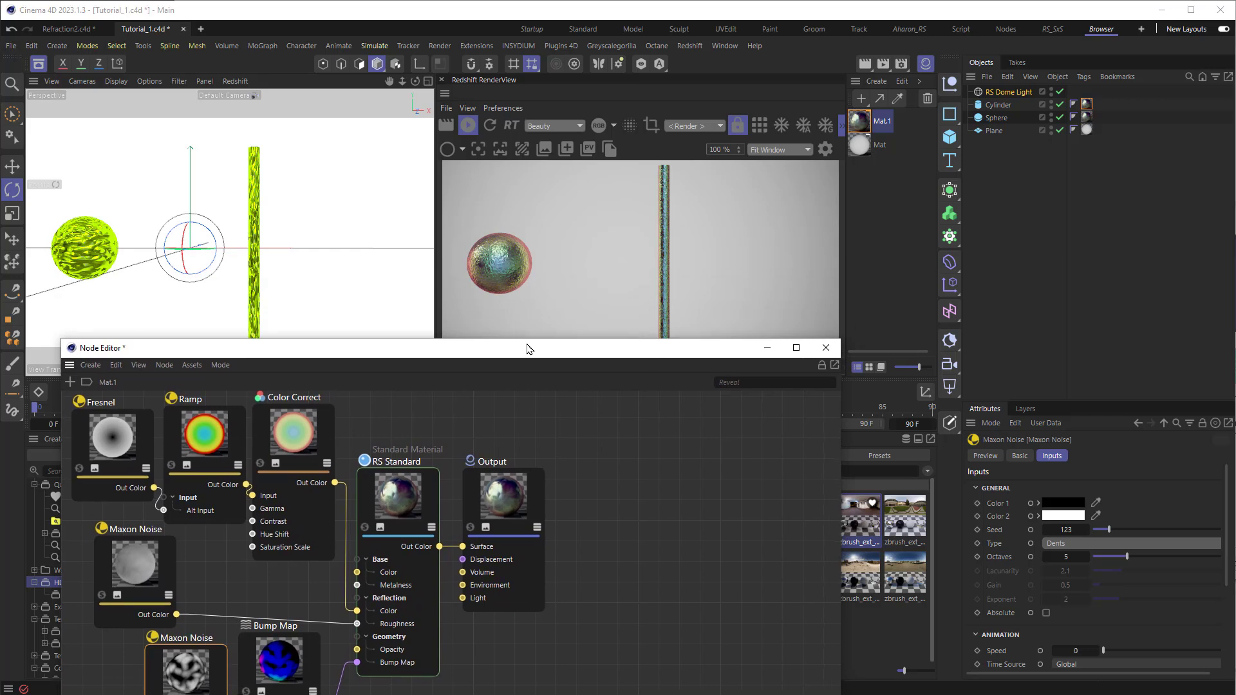
# Try a Height Scale of 0.5 on the Bump Map node, check the render, and reduce it to 0.2
pyautogui.moveTo(516, 351); pyautogui.dragTo(520, 224)
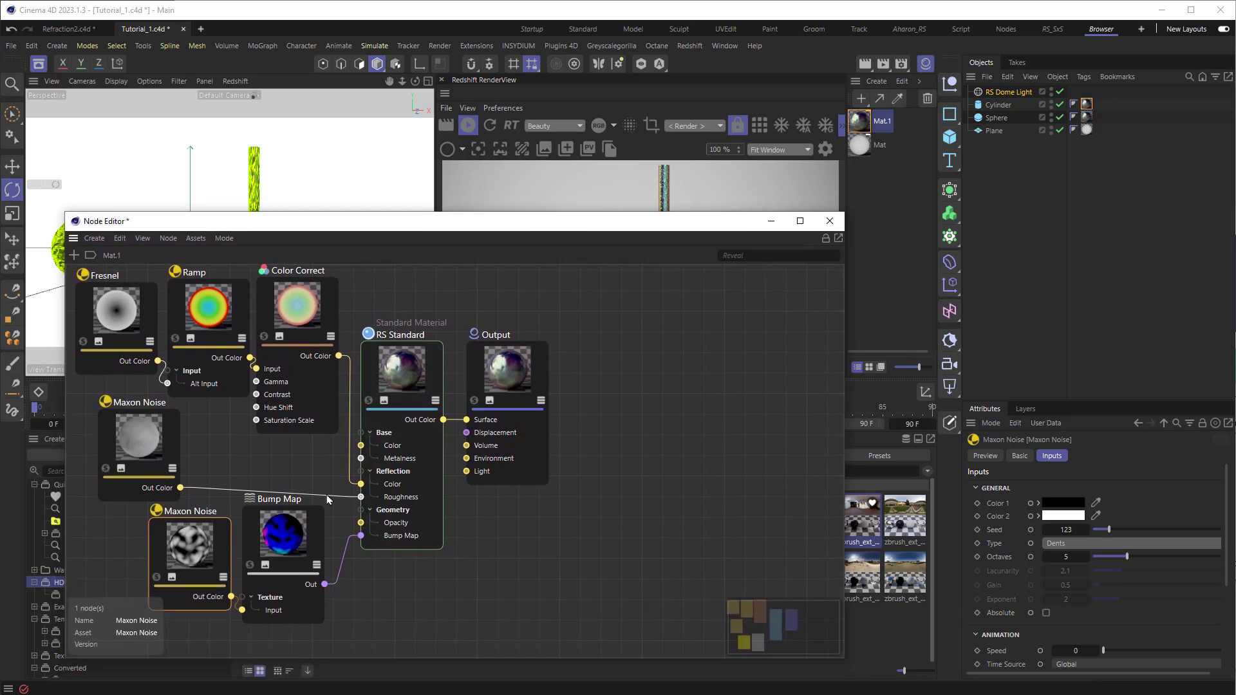
pyautogui.click(288, 536)
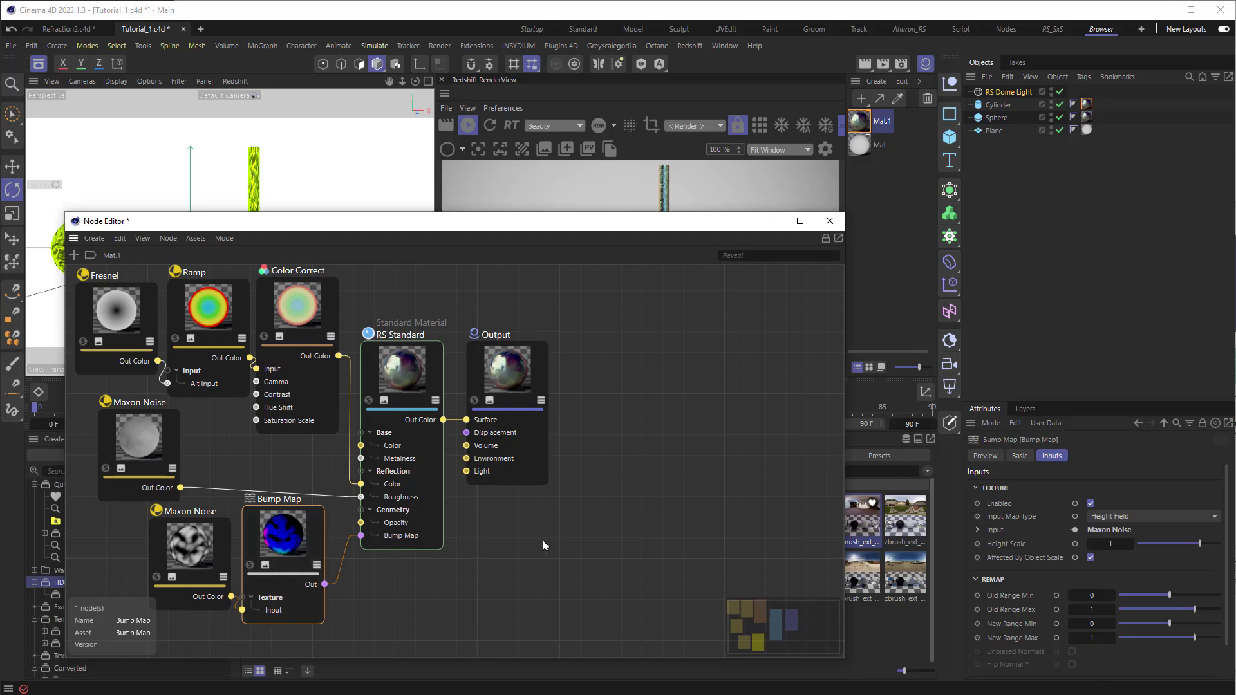
pyautogui.moveTo(1169, 545); pyautogui.dragTo(1172, 545)
pyautogui.doubleClick(1119, 543)
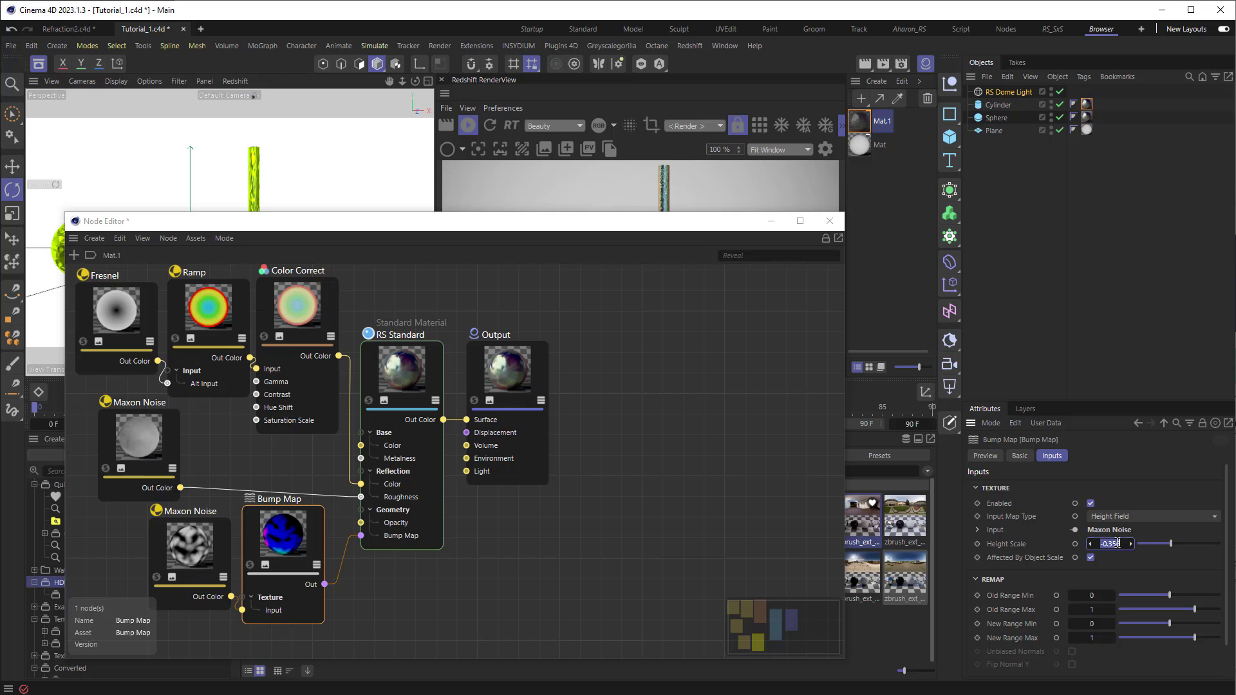
pyautogui.write('0.5')
pyautogui.press('Return')
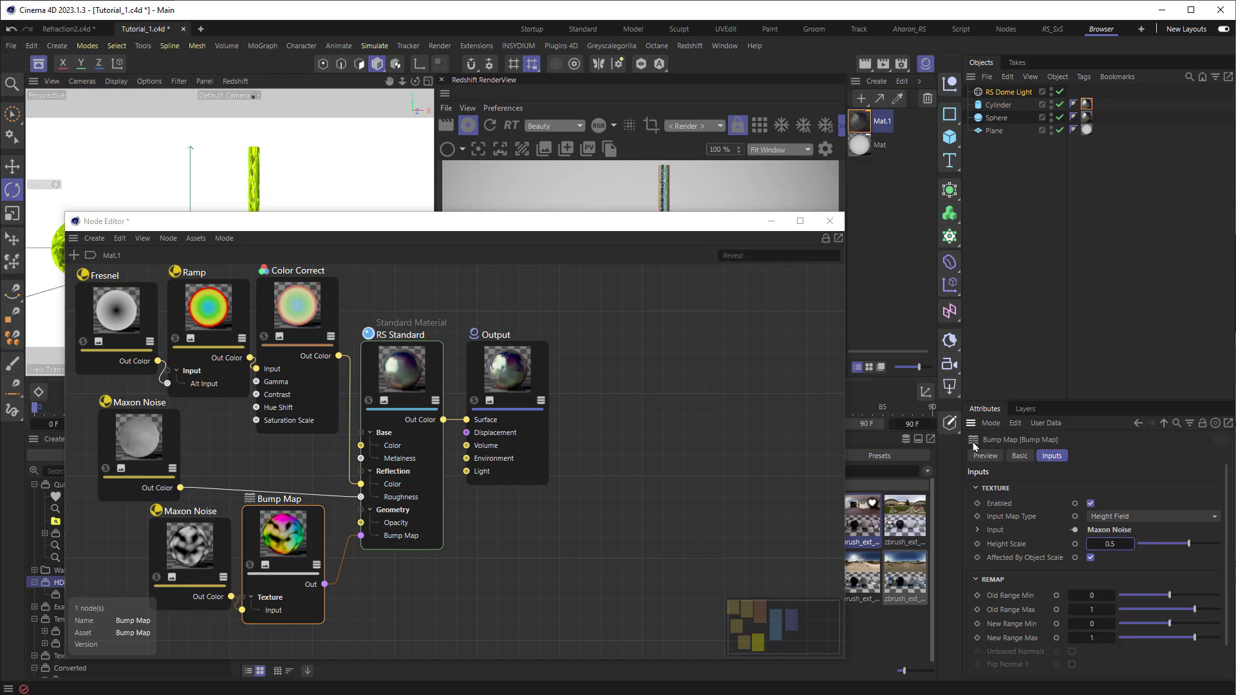
pyautogui.moveTo(677, 228); pyautogui.dragTo(675, 327)
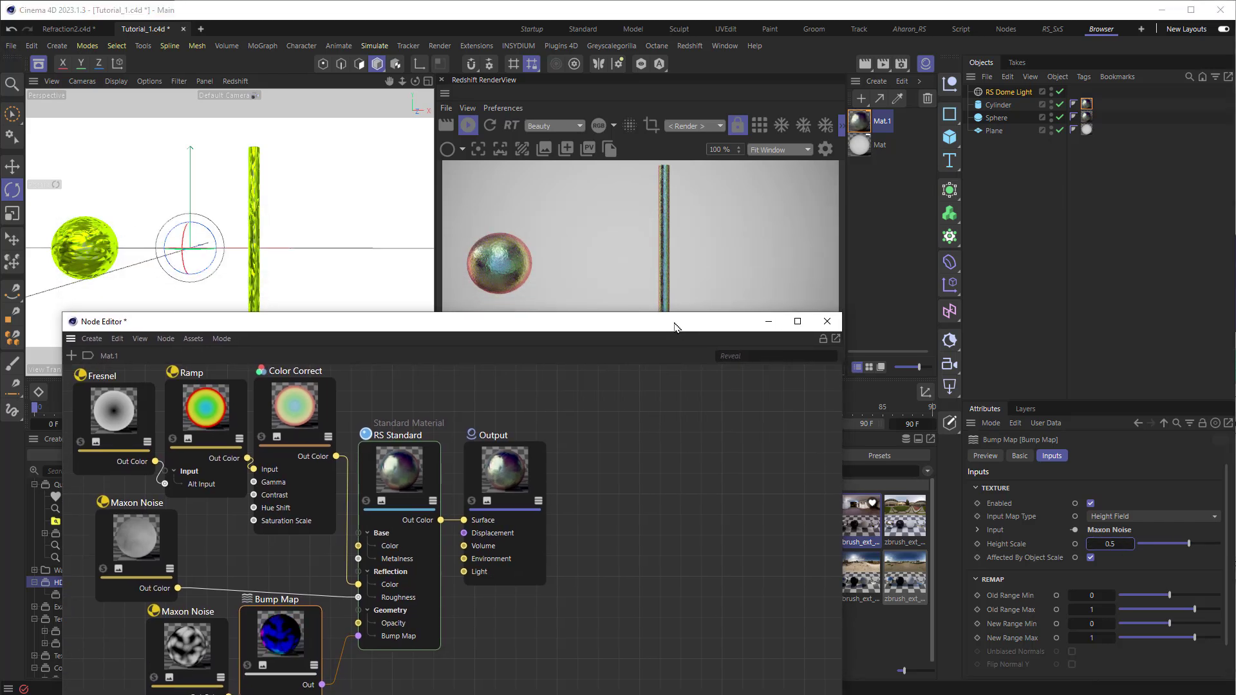
pyautogui.click(1120, 542)
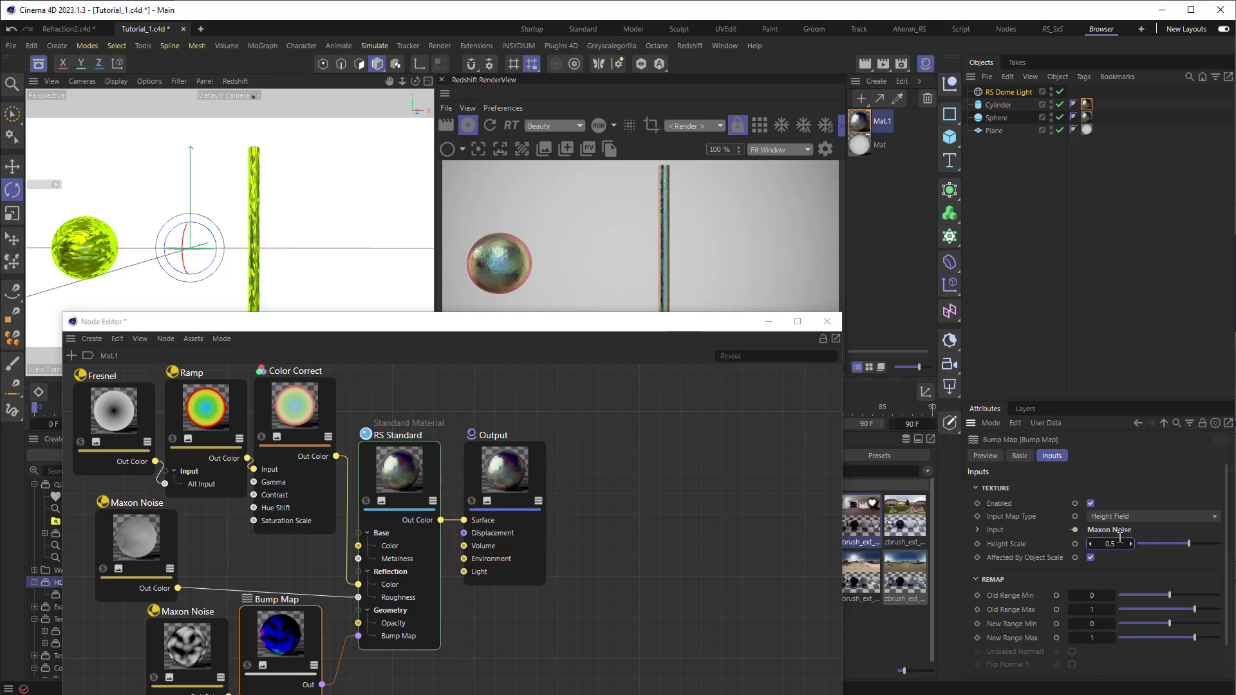
pyautogui.press('Return')
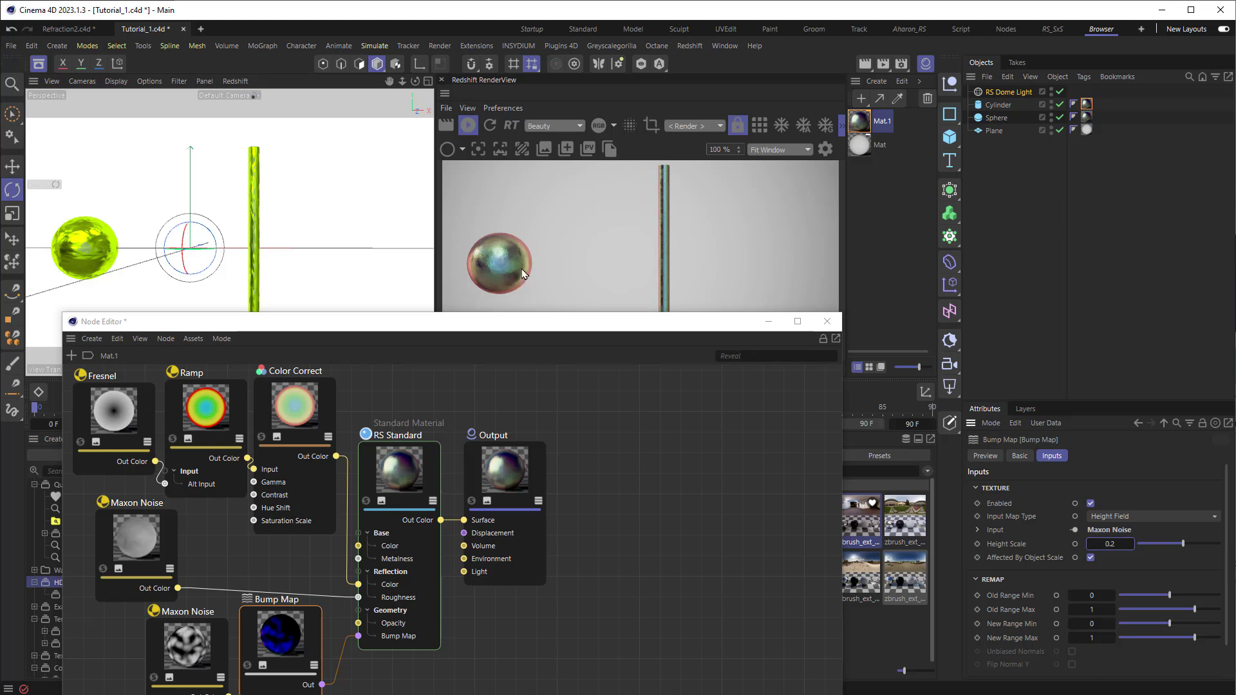
# Change the Ramp node's cyan knot to blue by setting its hue to 218°
pyautogui.moveTo(539, 329); pyautogui.dragTo(531, 253)
pyautogui.click(287, 331)
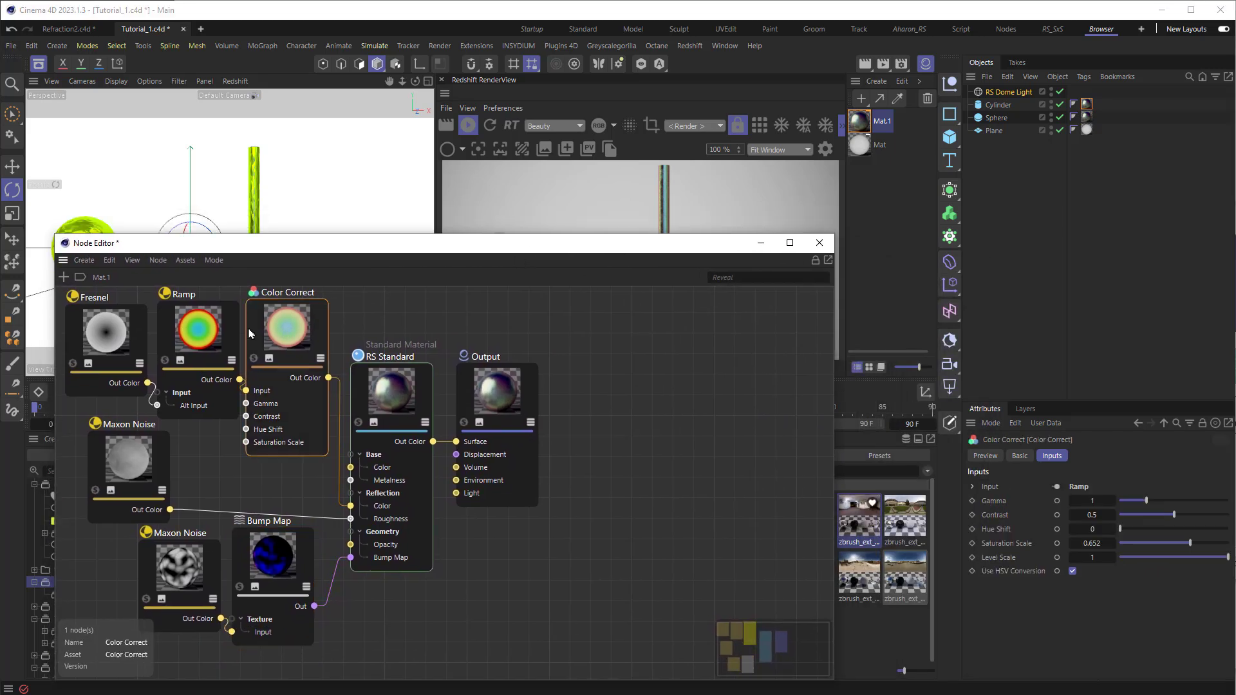
pyautogui.click(207, 332)
pyautogui.scroll(-5, 1119, 491)
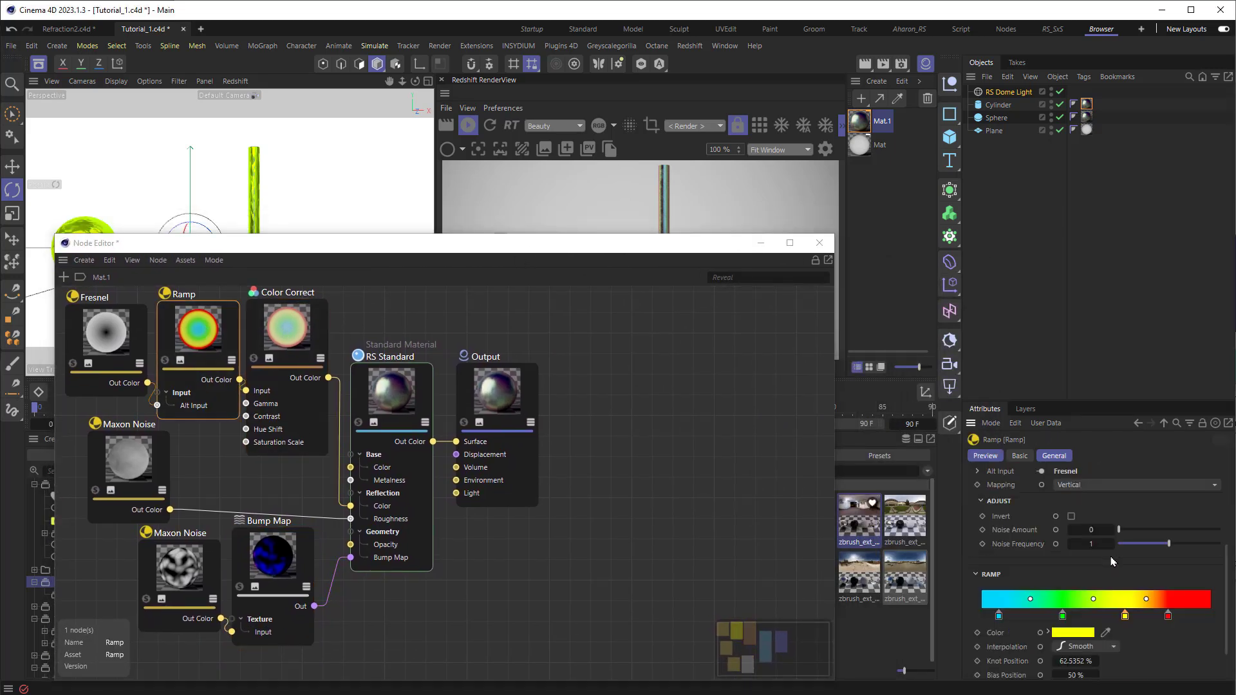
pyautogui.click(998, 616)
pyautogui.doubleClick(1000, 616)
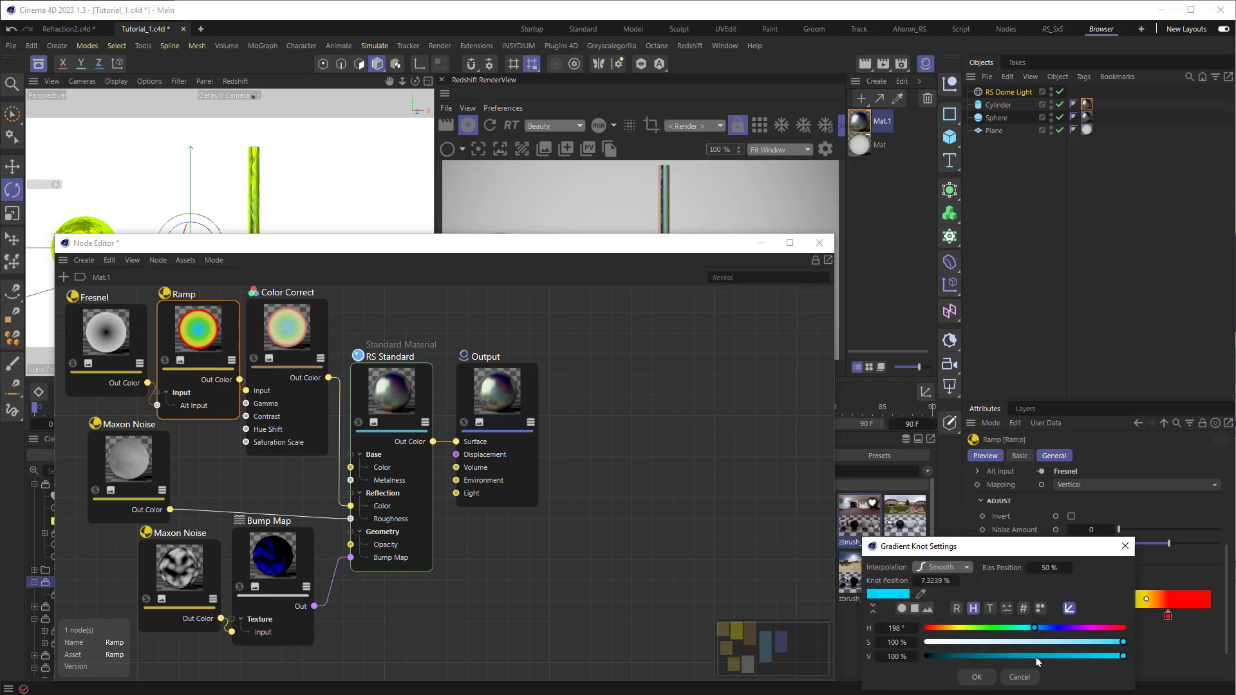
pyautogui.moveTo(1046, 628); pyautogui.dragTo(1051, 628)
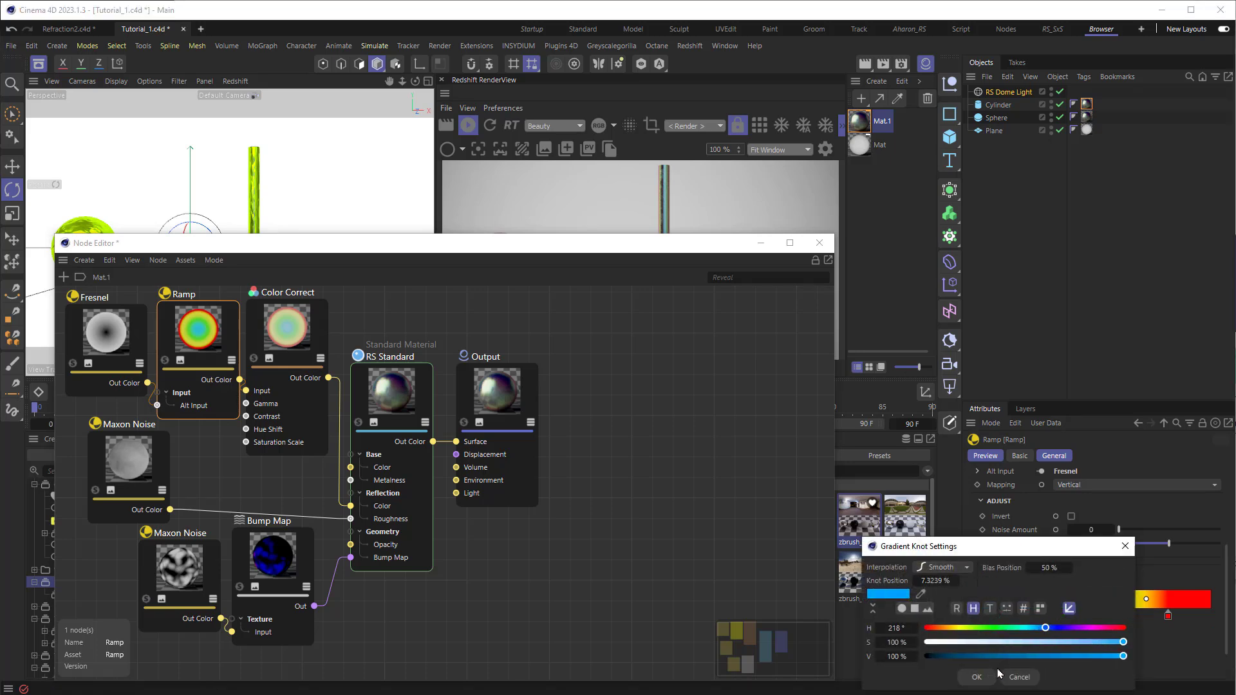
pyautogui.click(989, 678)
# Move the Ramp's yellow knot to about 45% and add an orange knot between it and the red one
pyautogui.moveTo(1125, 616); pyautogui.dragTo(1085, 616)
pyautogui.click(1101, 616)
pyautogui.click(1124, 616)
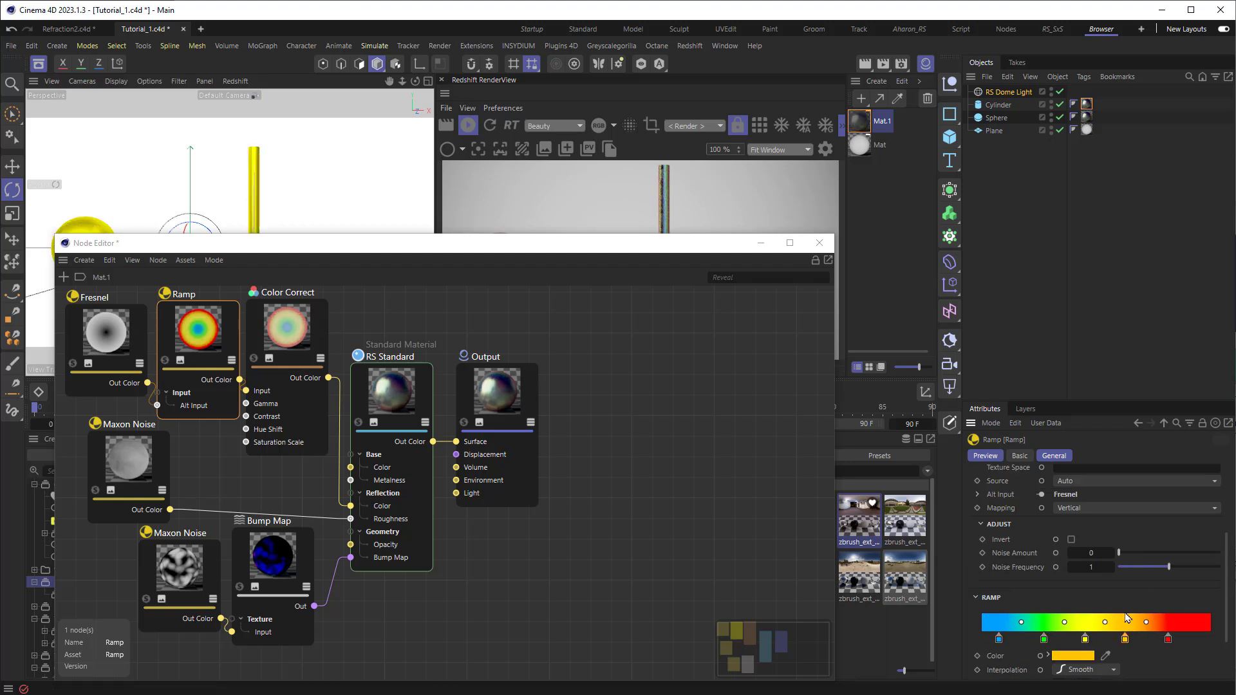
pyautogui.click(1074, 655)
pyautogui.moveTo(1032, 694); pyautogui.dragTo(1026, 694)
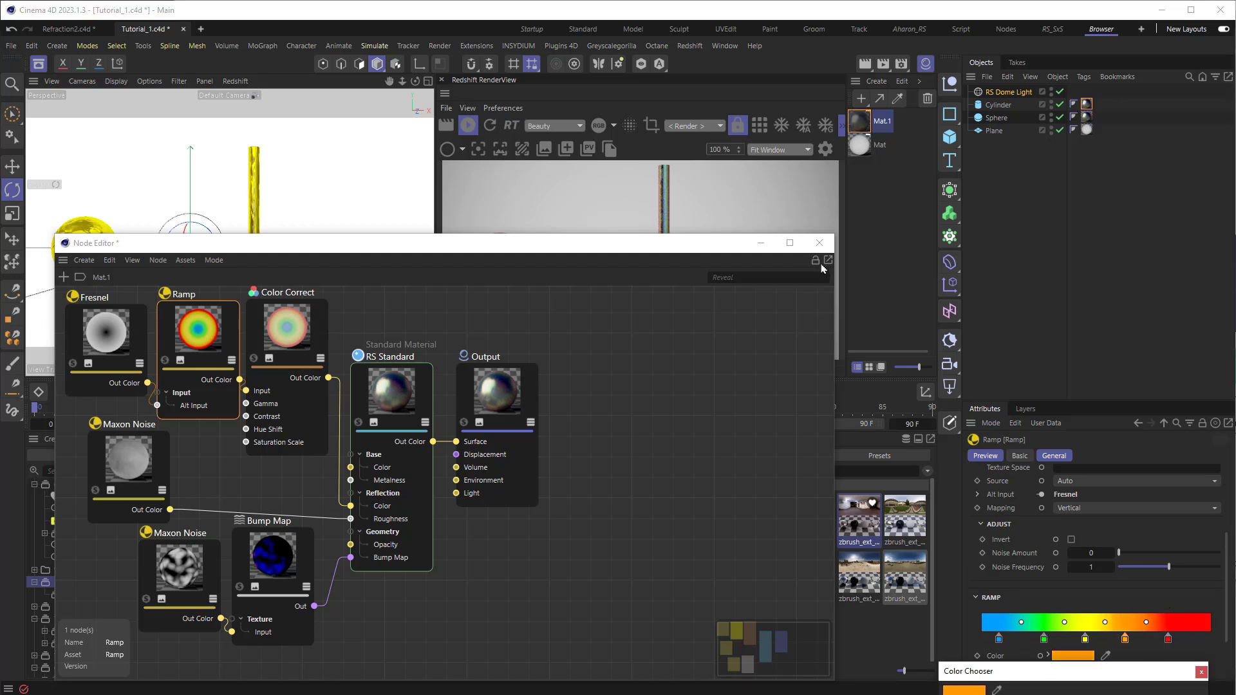
# Set the Color Correct node's Saturation Scale to 0.728
pyautogui.moveTo(721, 245); pyautogui.dragTo(778, 229)
pyautogui.click(332, 316)
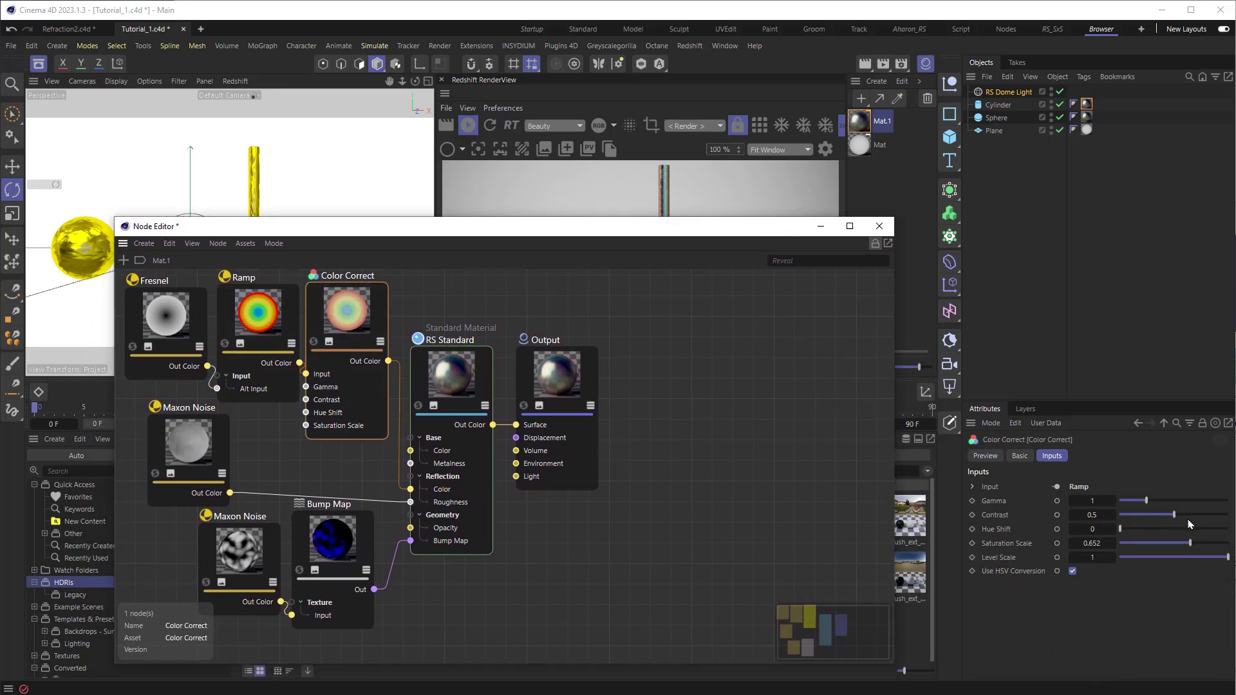
pyautogui.moveTo(1198, 548); pyautogui.dragTo(1201, 547)
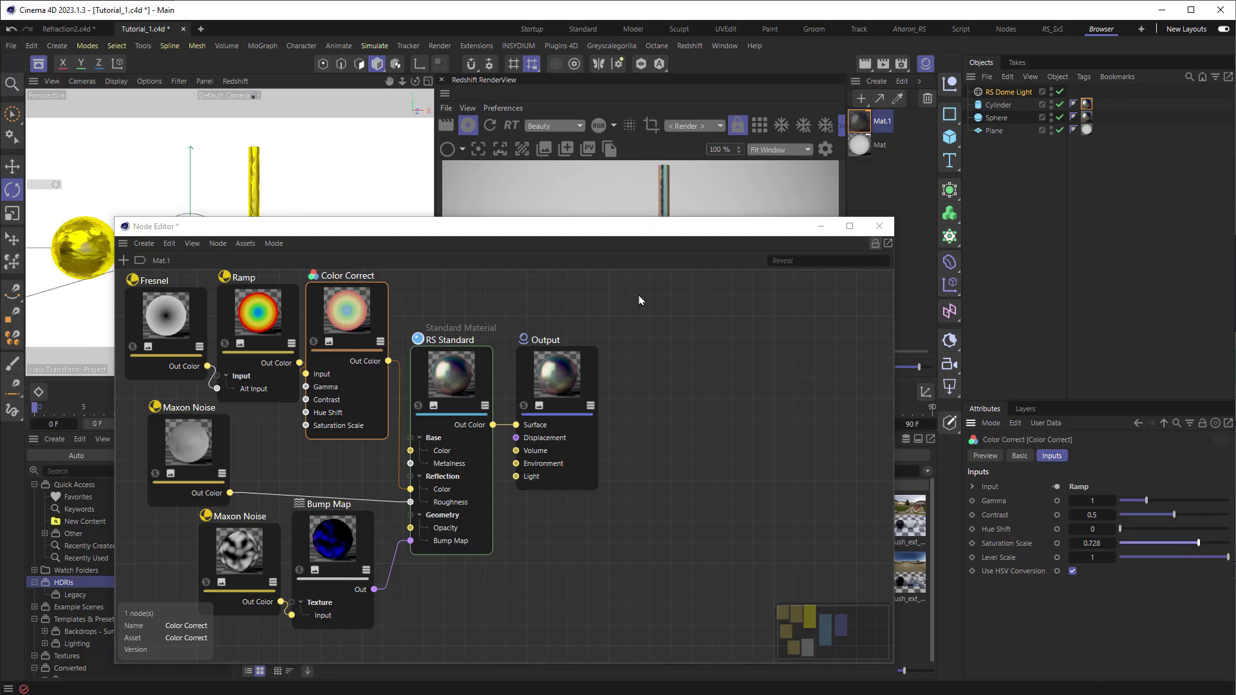
# Check the updated render, close the Node Editor and save the project
pyautogui.moveTo(625, 234); pyautogui.dragTo(675, 359)
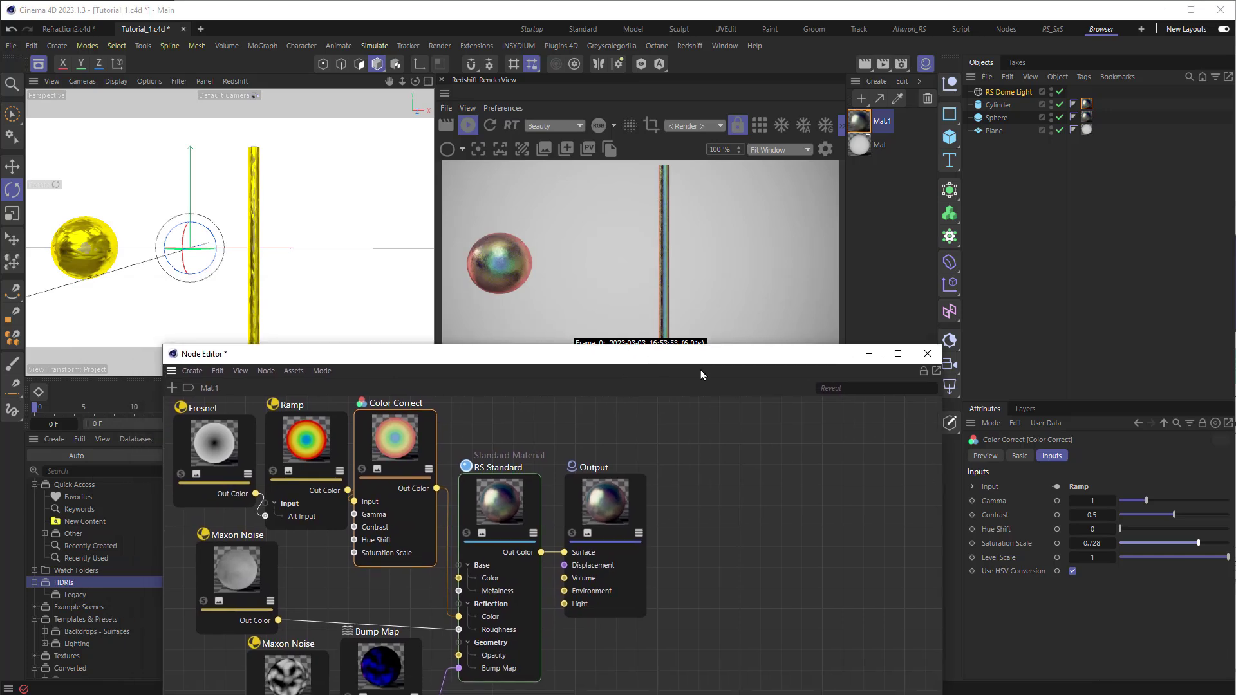
pyautogui.click(927, 354)
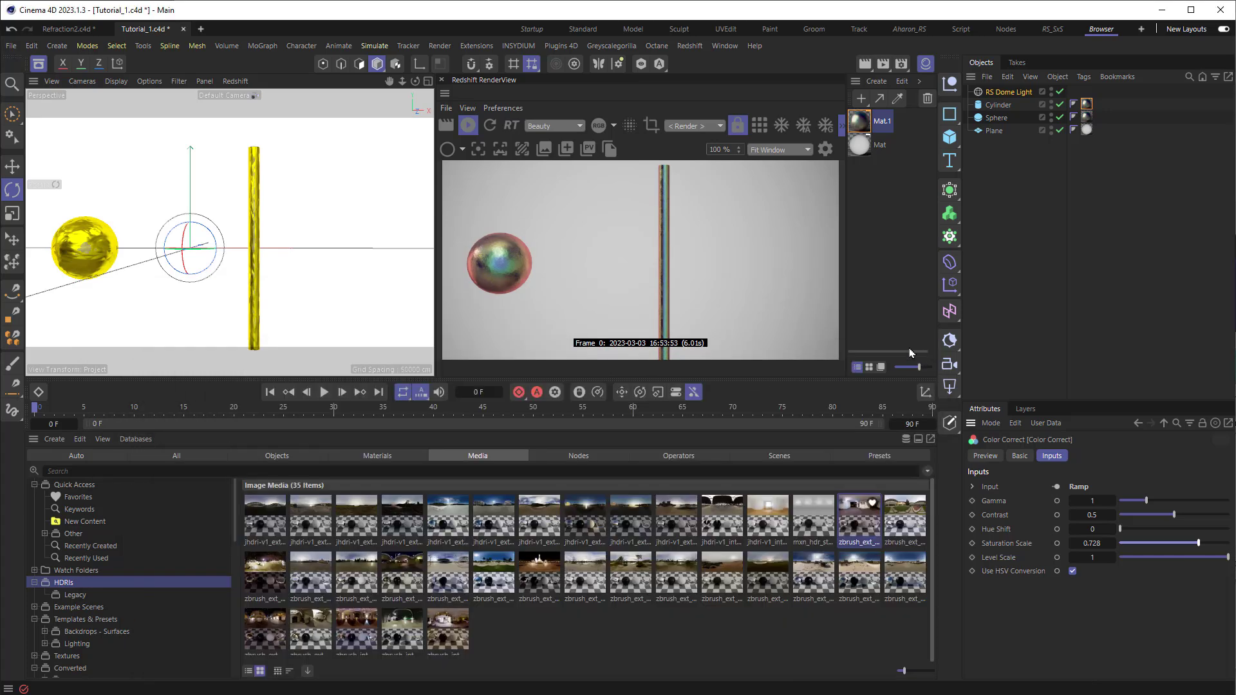
pyautogui.click(11, 46)
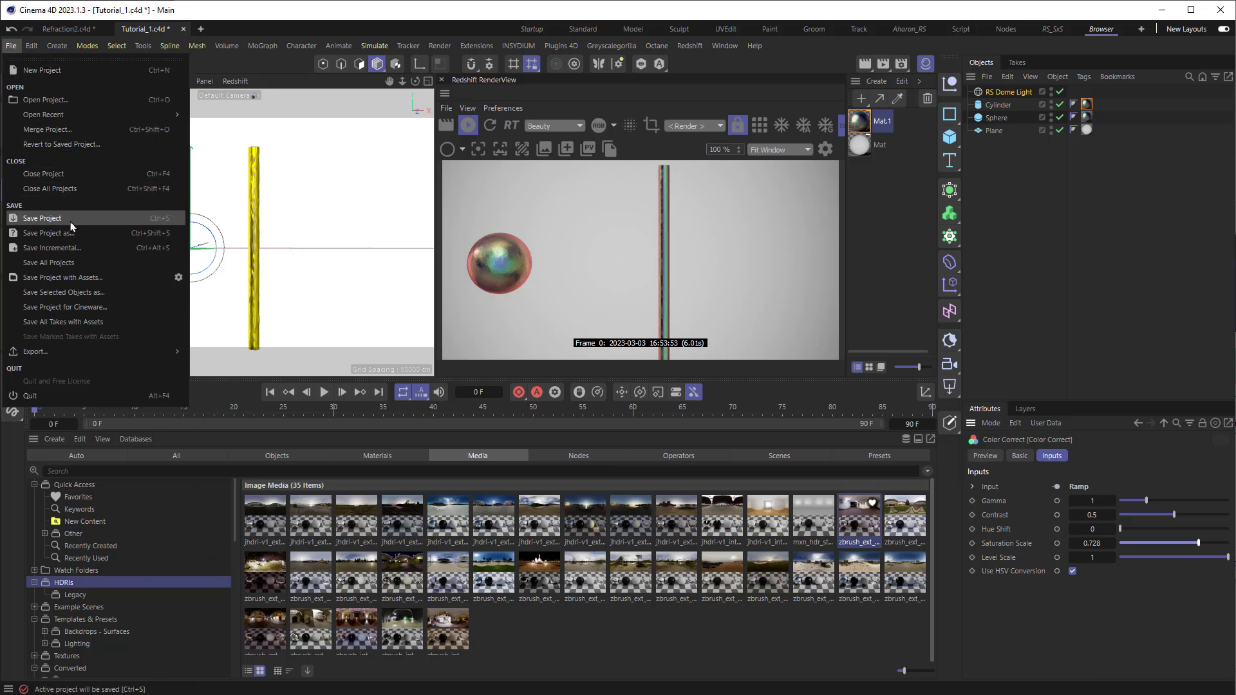
pyautogui.click(42, 219)
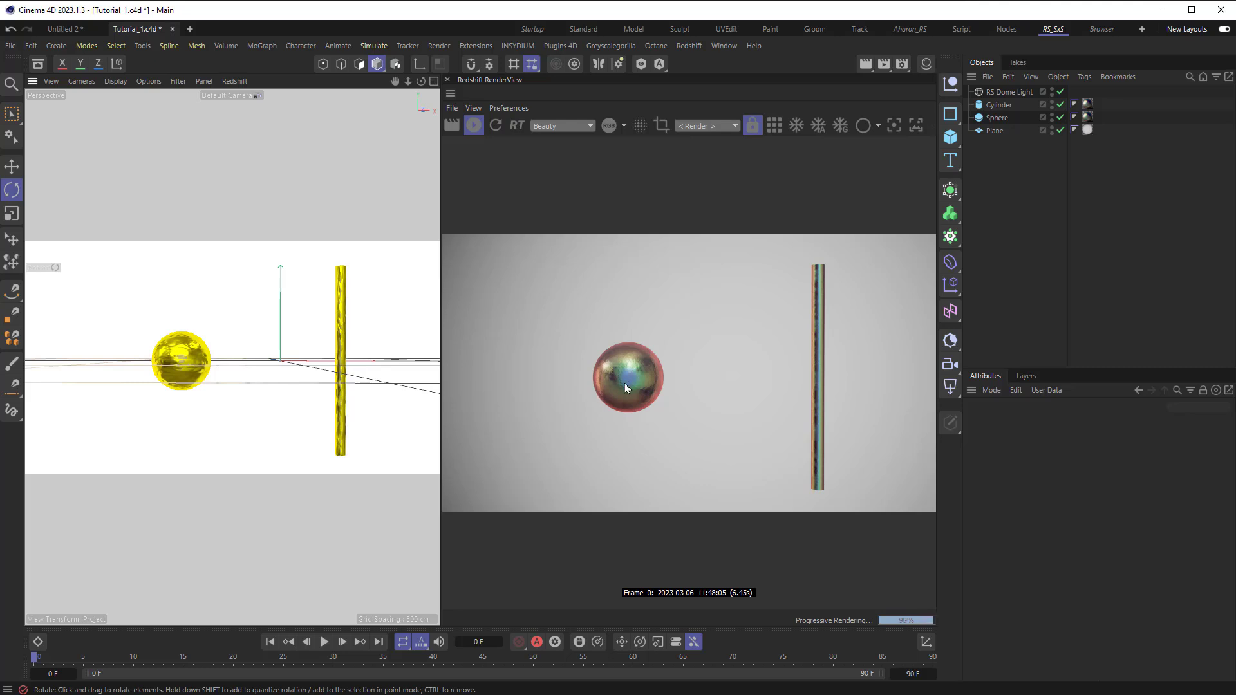
# Examine the iridescent reflections on the sphere and cylinder from several angles and distances in the live render
pyautogui.keyDown('alt'); pyautogui.moveTo(171, 379); pyautogui.dragTo(158, 357); pyautogui.keyUp('alt')
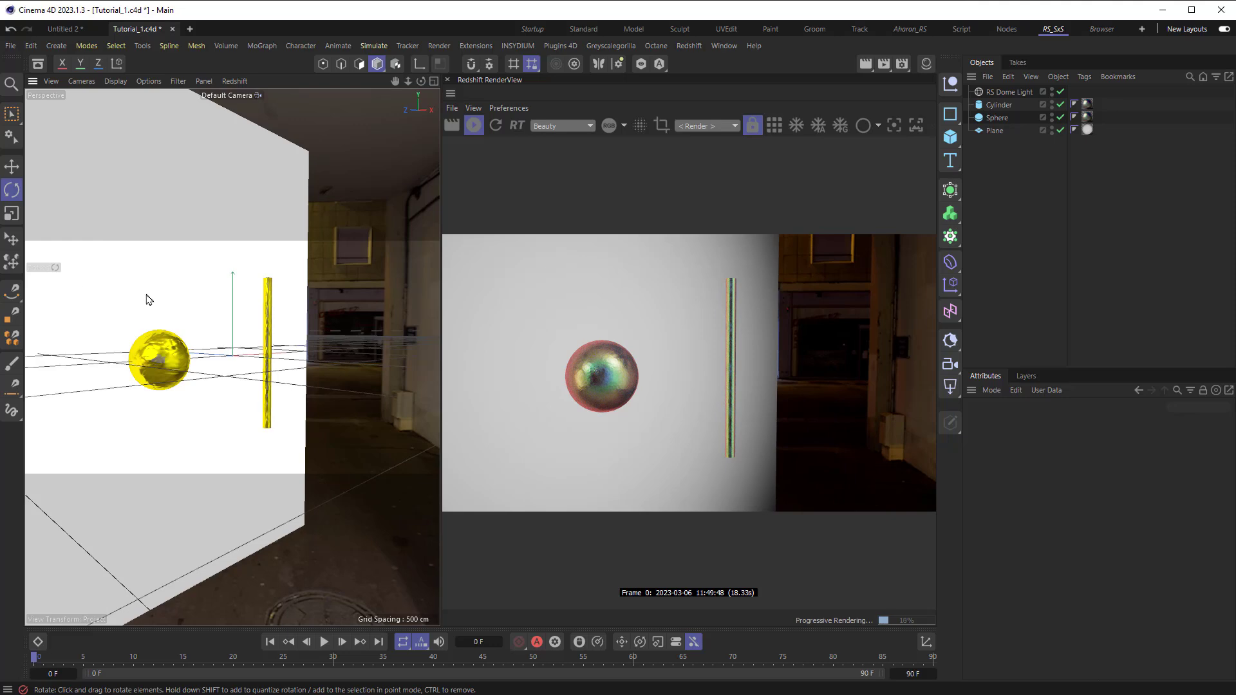
pyautogui.keyDown('alt'); pyautogui.moveTo(88, 351); pyautogui.dragTo(145, 354); pyautogui.keyUp('alt')
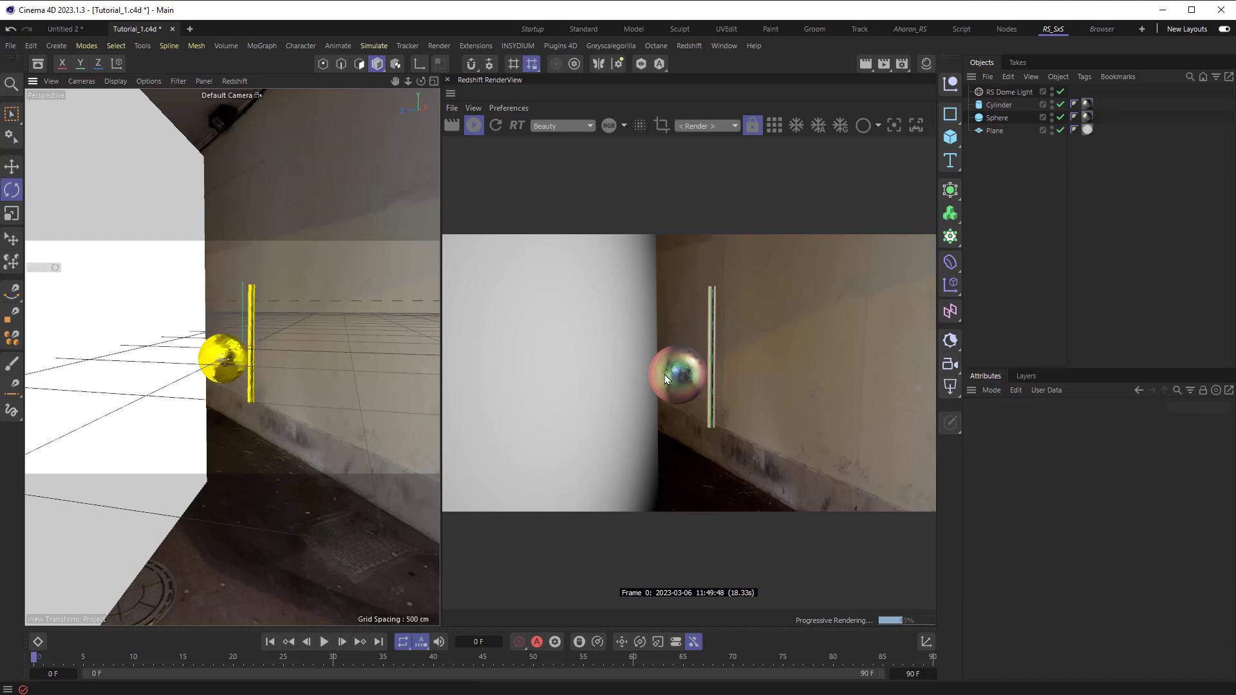
pyautogui.keyDown('alt'); pyautogui.moveTo(261, 374); pyautogui.dragTo(51, 370); pyautogui.keyUp('alt')
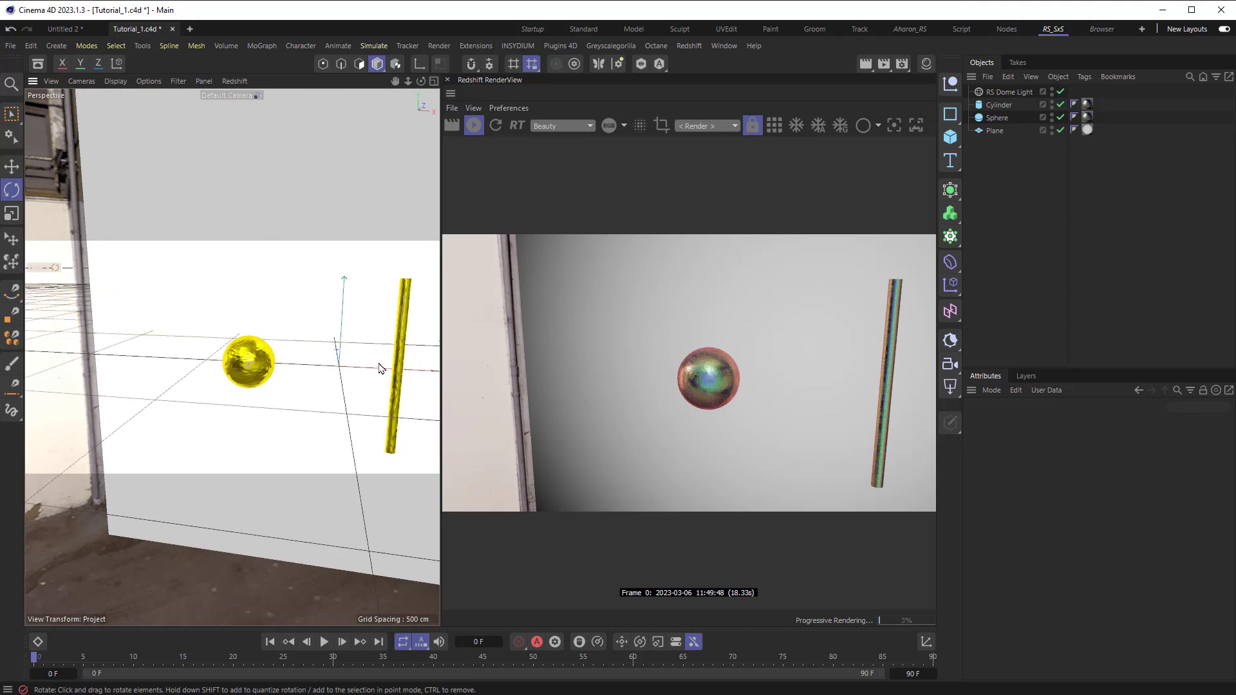
pyautogui.keyDown('alt'); pyautogui.moveTo(378, 367); pyautogui.dragTo(324, 364); pyautogui.keyUp('alt')
pyautogui.keyDown('alt'); pyautogui.moveTo(324, 365); pyautogui.dragTo(304, 364, button='middle'); pyautogui.keyUp('alt')
pyautogui.scroll(8, 281, 342)
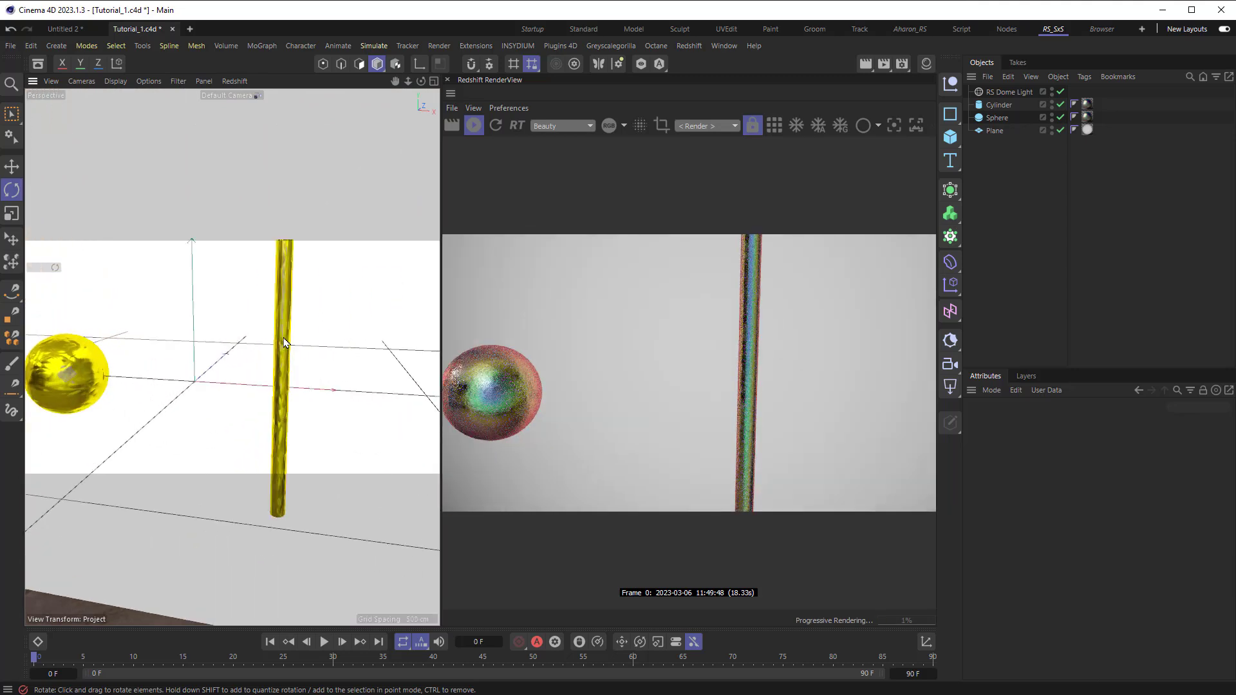
pyautogui.keyDown('alt'); pyautogui.moveTo(300, 385); pyautogui.dragTo(311, 224); pyautogui.keyUp('alt')
pyautogui.moveTo(315, 362)
pyautogui.keyDown('alt'); pyautogui.mouseDown()
pyautogui.moveTo(350, 469)
pyautogui.moveTo(340, 516)
pyautogui.moveTo(322, 360)
pyautogui.mouseUp(); pyautogui.keyUp('alt')
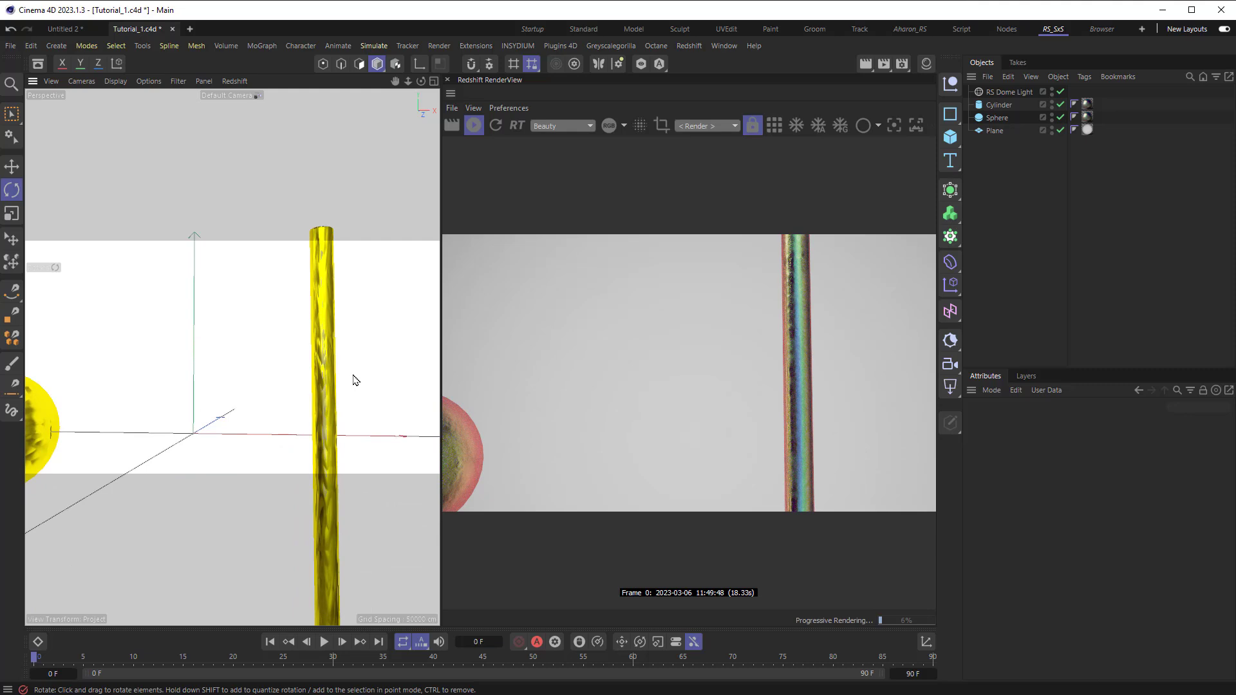
pyautogui.moveTo(337, 387)
pyautogui.keyDown('alt'); pyautogui.mouseDown()
pyautogui.moveTo(326, 418)
pyautogui.moveTo(340, 398)
pyautogui.mouseUp(); pyautogui.keyUp('alt')
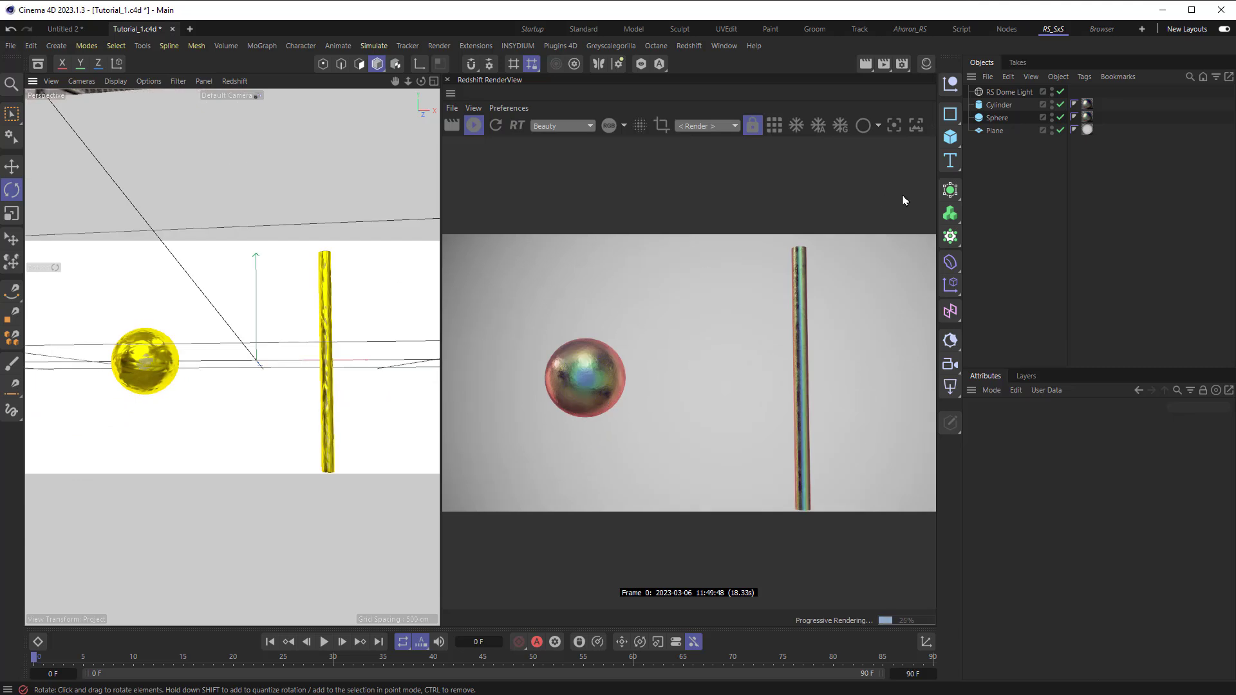
# Add a Platonic object between the sphere and cylinder, and place a MoExtrude deformer under it as a child
pyautogui.click(952, 139)
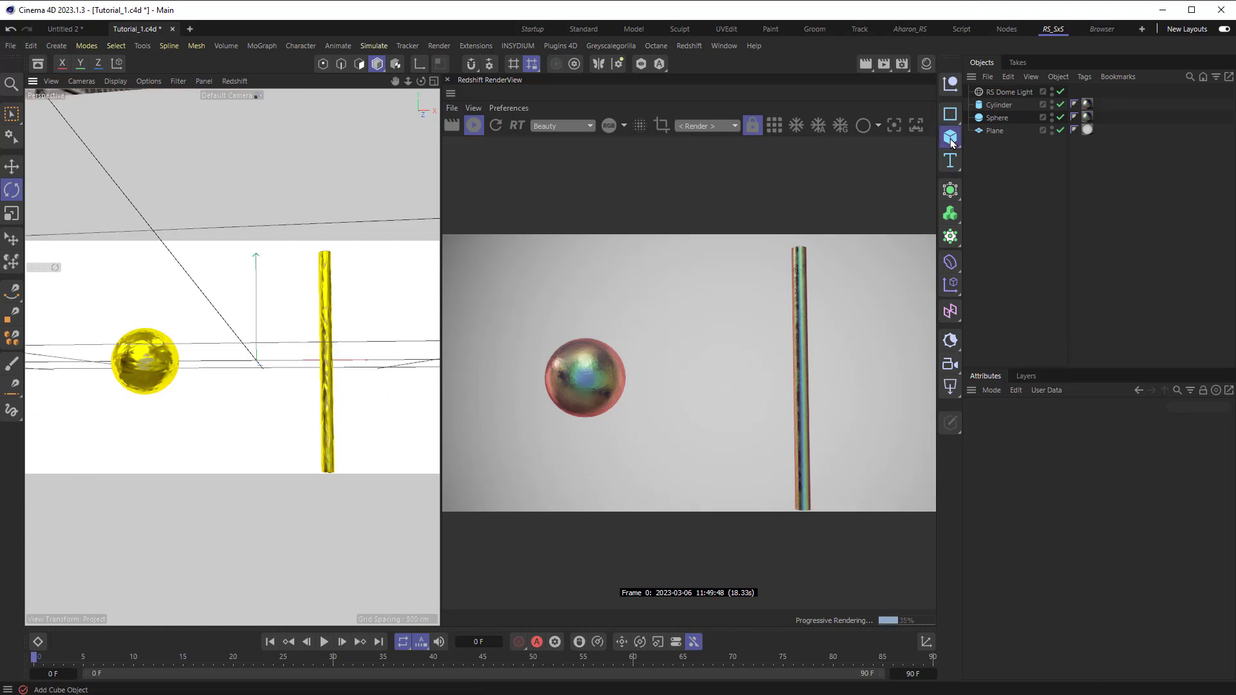
pyautogui.click(1007, 298)
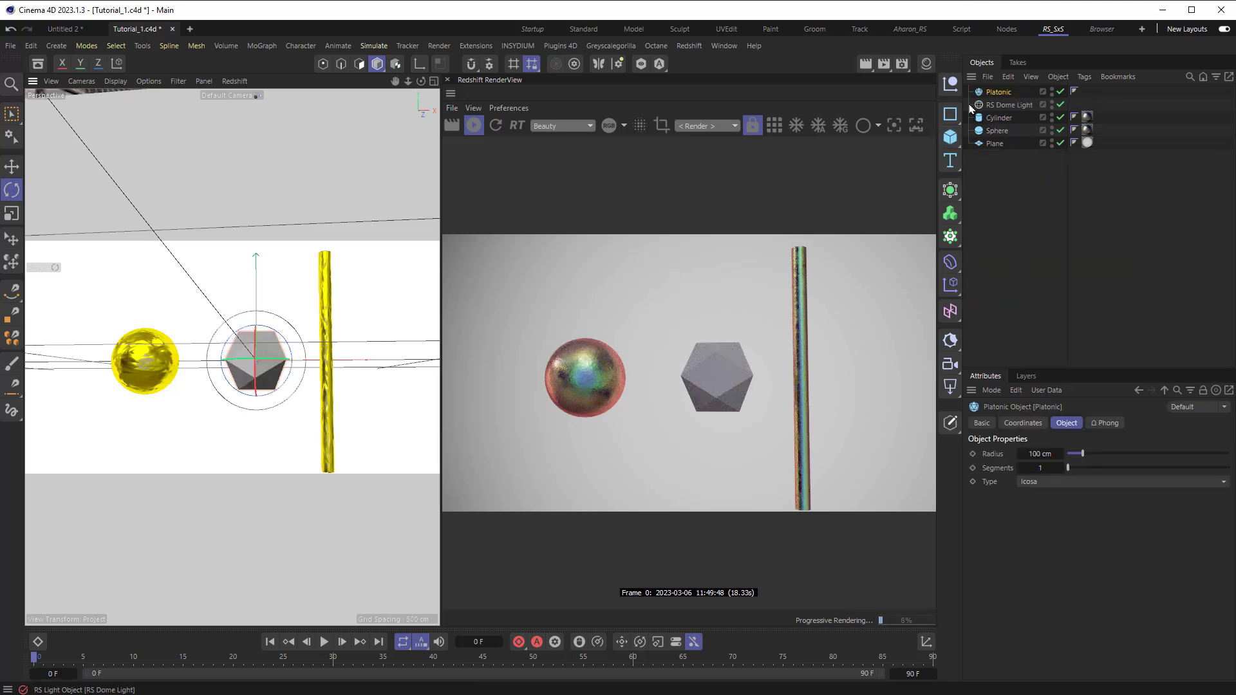
pyautogui.click(950, 236)
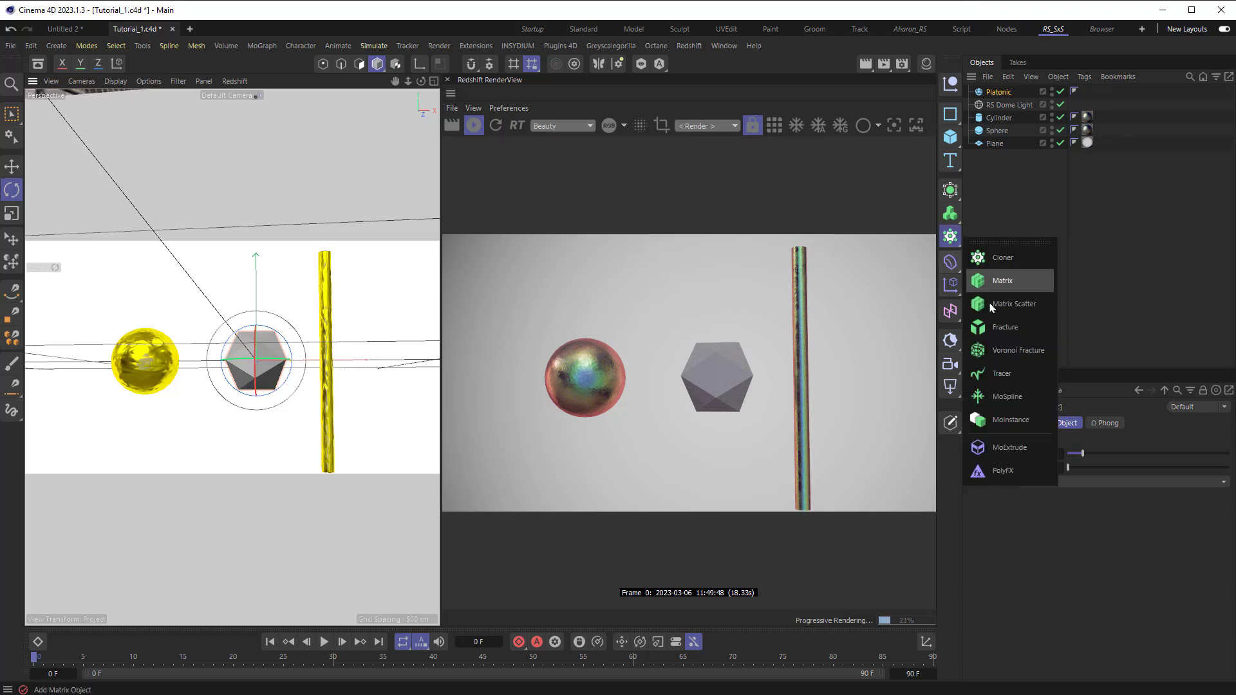
pyautogui.click(1009, 454)
pyautogui.moveTo(1003, 92); pyautogui.dragTo(1003, 105)
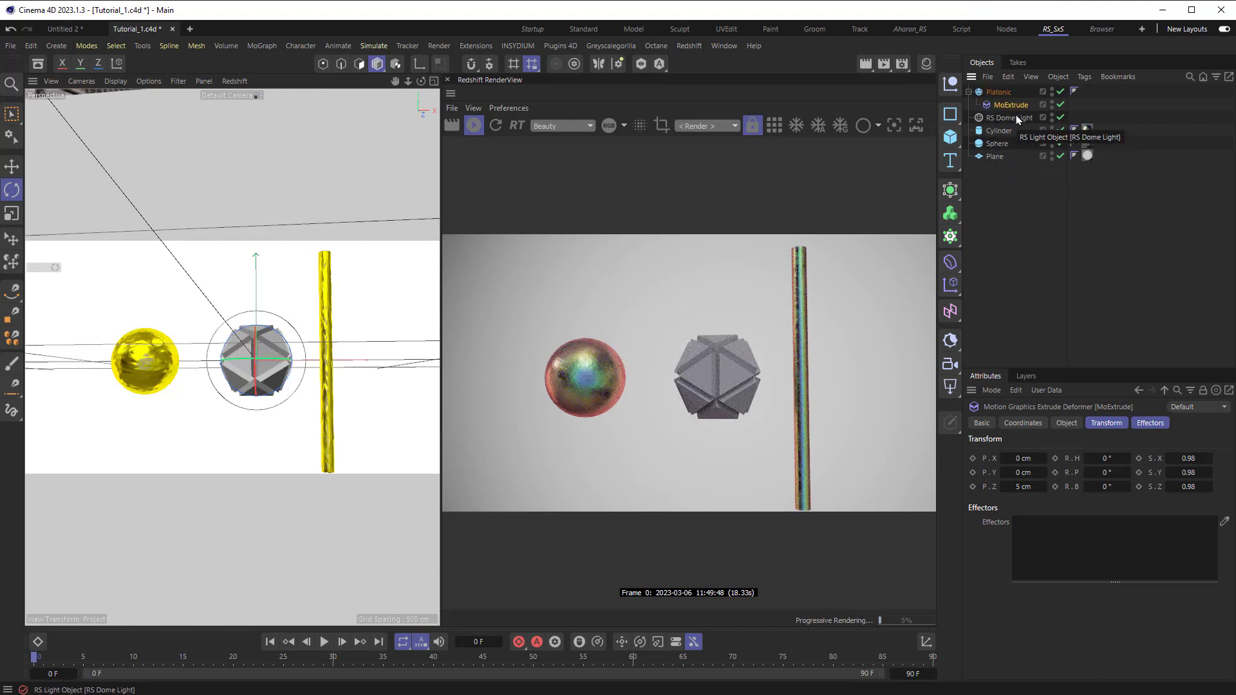
# Place the Platonic object inside a Subdivision Surface to round its extruded faces
pyautogui.click(1002, 94)
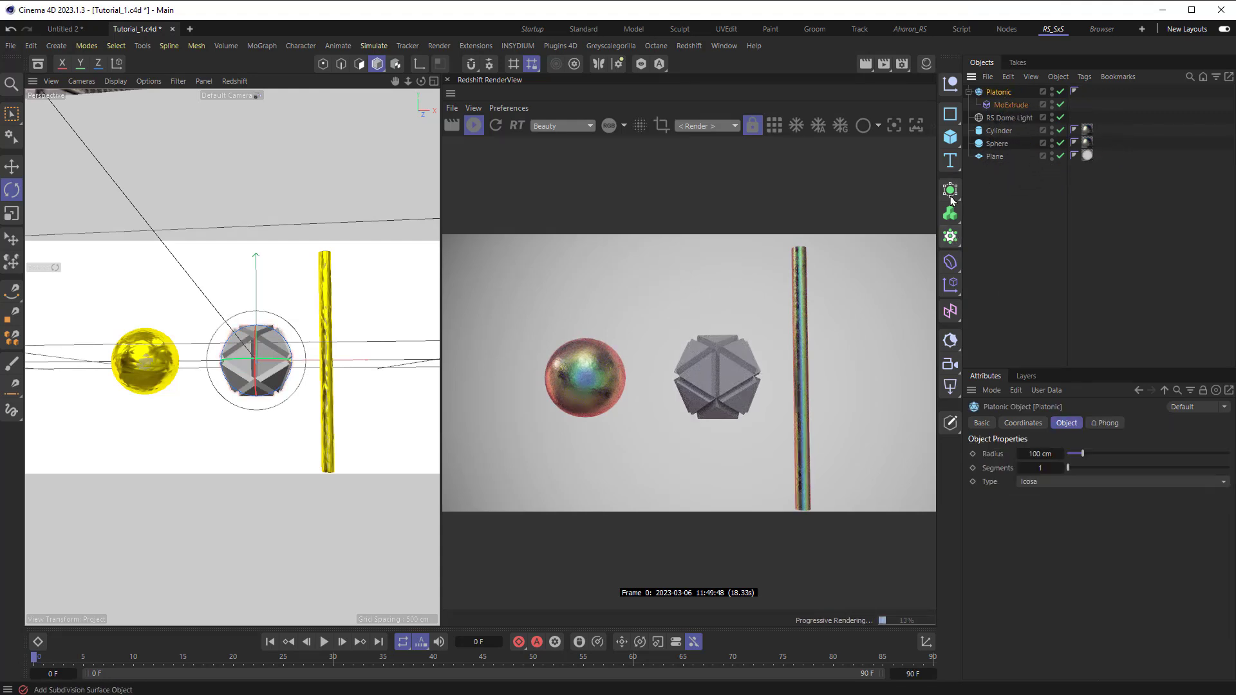
pyautogui.keyDown('alt'); pyautogui.click(951, 199); pyautogui.keyUp('alt')
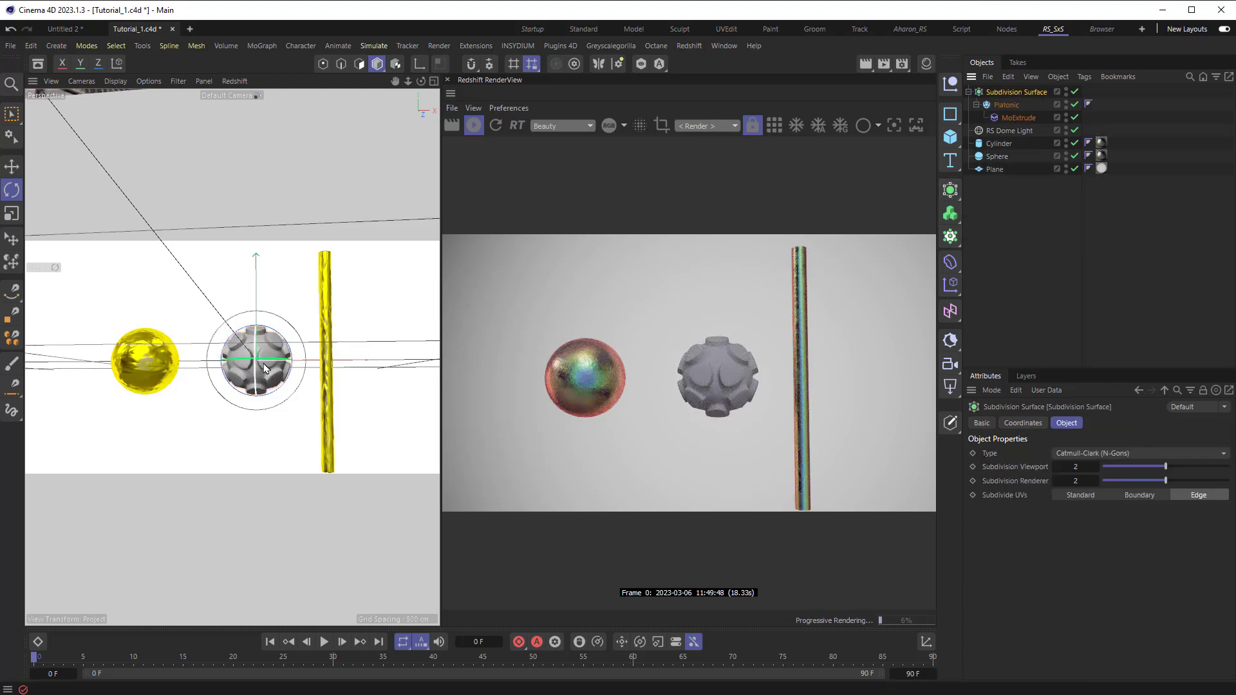
pyautogui.scroll(5, 267, 365)
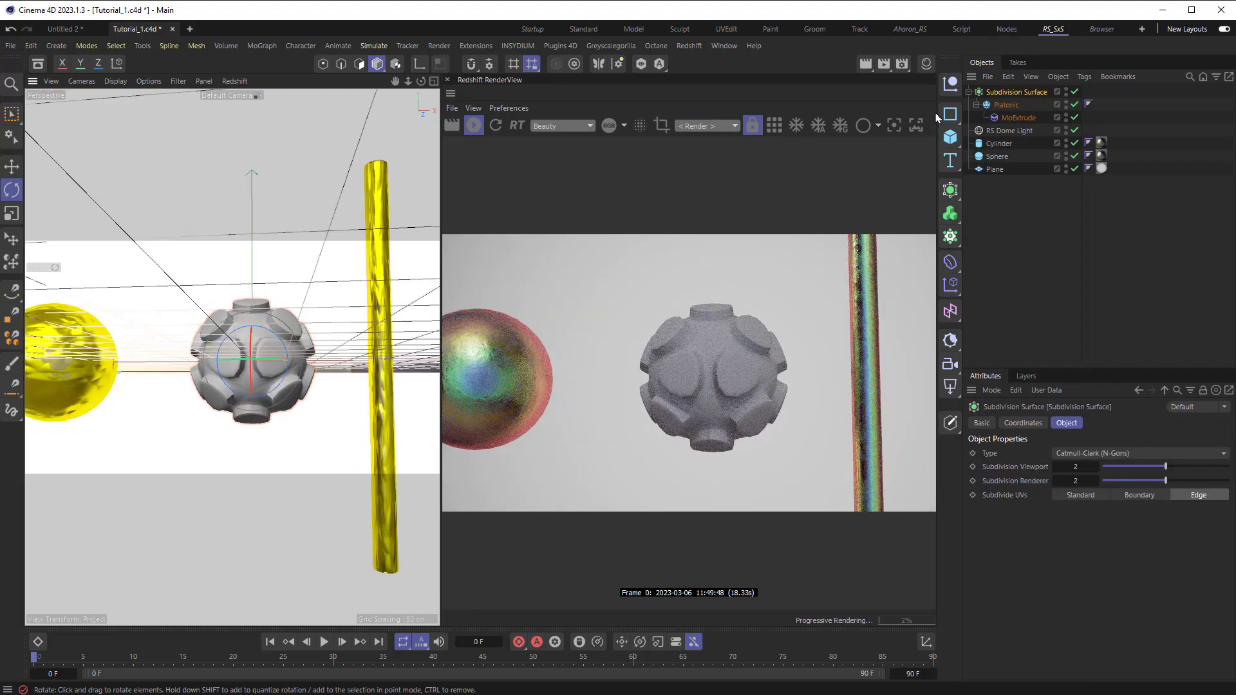
# Show the materials, apply Mat.1 to the Subdivision Surface and check its shading in the render
pyautogui.click(926, 63)
pyautogui.moveTo(889, 152); pyautogui.dragTo(1017, 93)
pyautogui.keyDown('alt'); pyautogui.moveTo(248, 371); pyautogui.dragTo(346, 412); pyautogui.keyUp('alt')
pyautogui.keyDown('alt'); pyautogui.moveTo(349, 433); pyautogui.dragTo(274, 338); pyautogui.keyUp('alt')
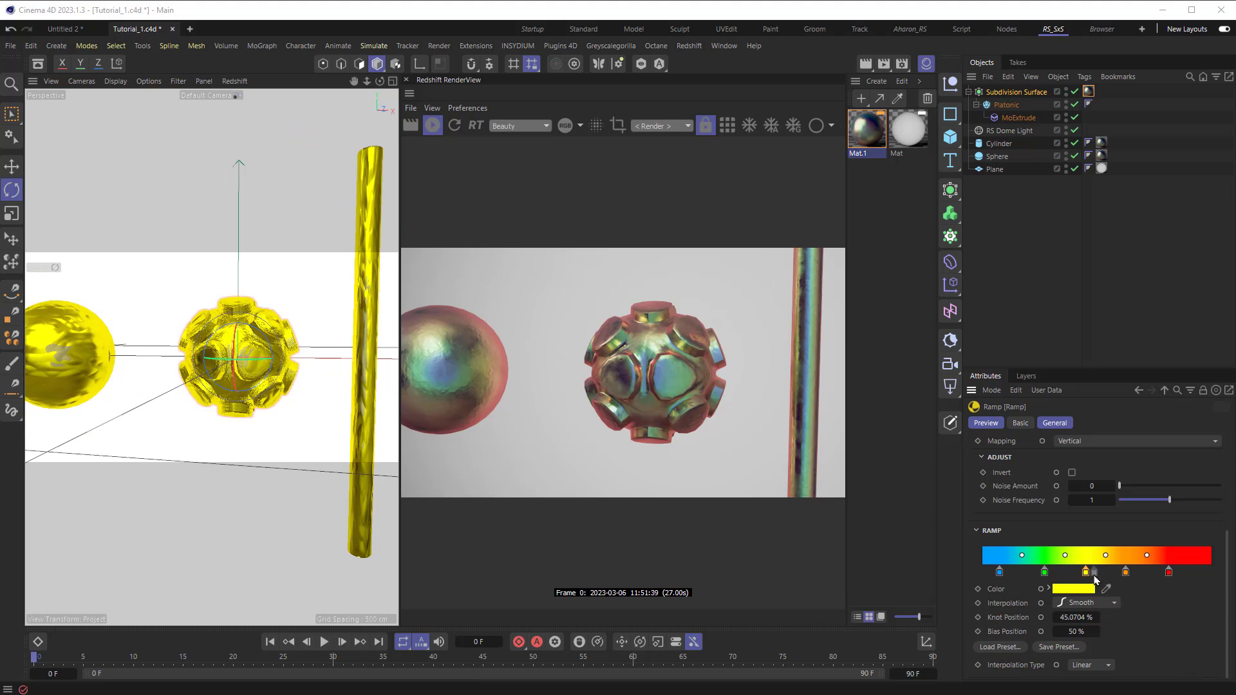
# Reduce the Ramp to a blue and a red knot, moving blue closer to the start and red to 60%
pyautogui.moveTo(1045, 572)
pyautogui.mouseDown()
pyautogui.moveTo(1038, 614)
pyautogui.moveTo(1086, 594)
pyautogui.moveTo(987, 599)
pyautogui.moveTo(1080, 604)
pyautogui.moveTo(1124, 634)
pyautogui.moveTo(1135, 612)
pyautogui.mouseUp()
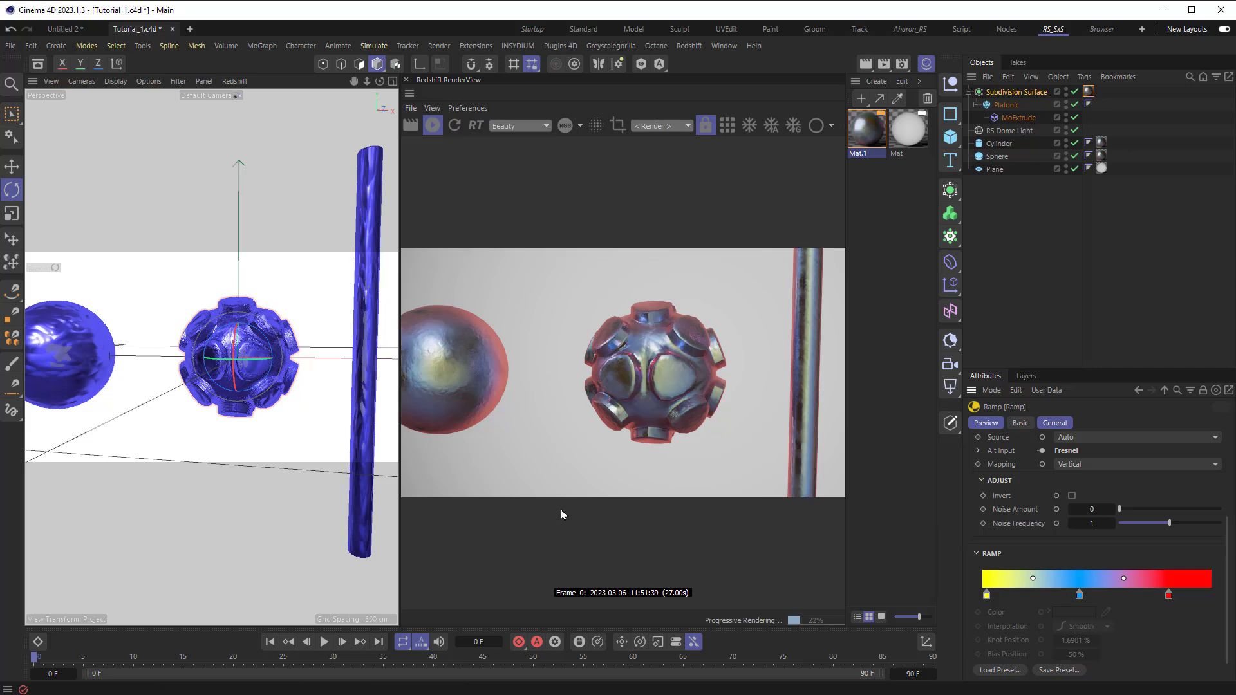
pyautogui.moveTo(987, 600); pyautogui.dragTo(969, 637)
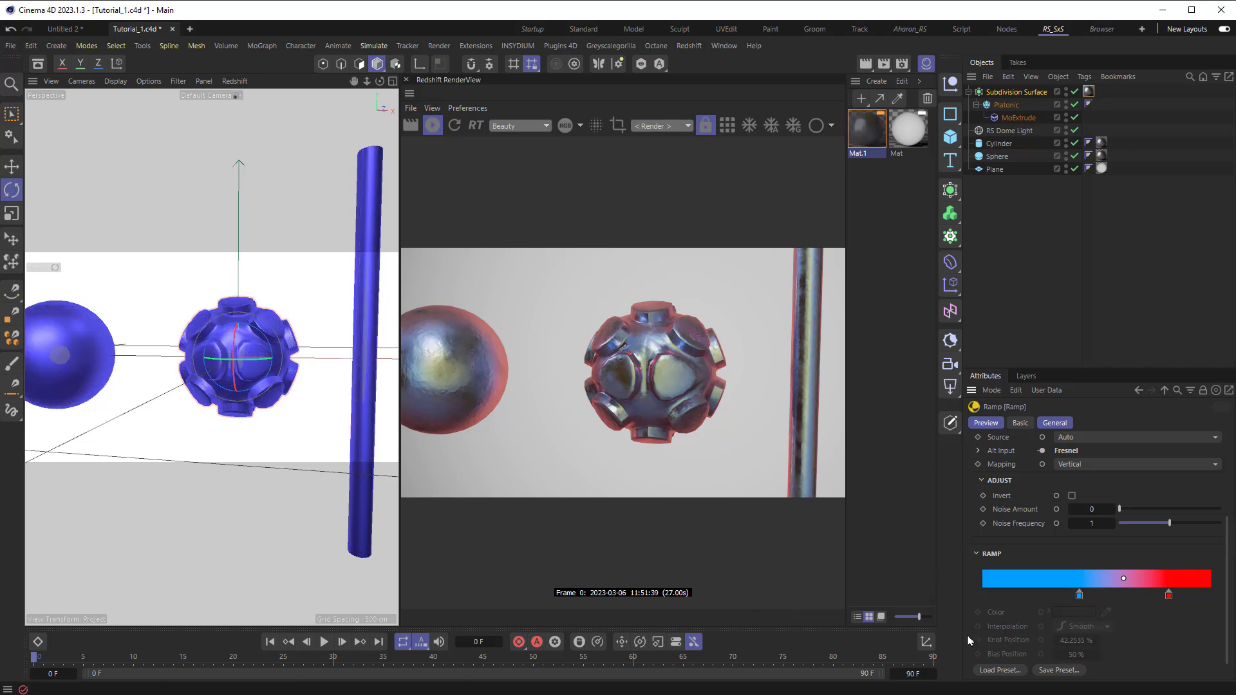
pyautogui.moveTo(1079, 597); pyautogui.dragTo(1032, 600)
pyautogui.moveTo(1169, 598); pyautogui.dragTo(1120, 600)
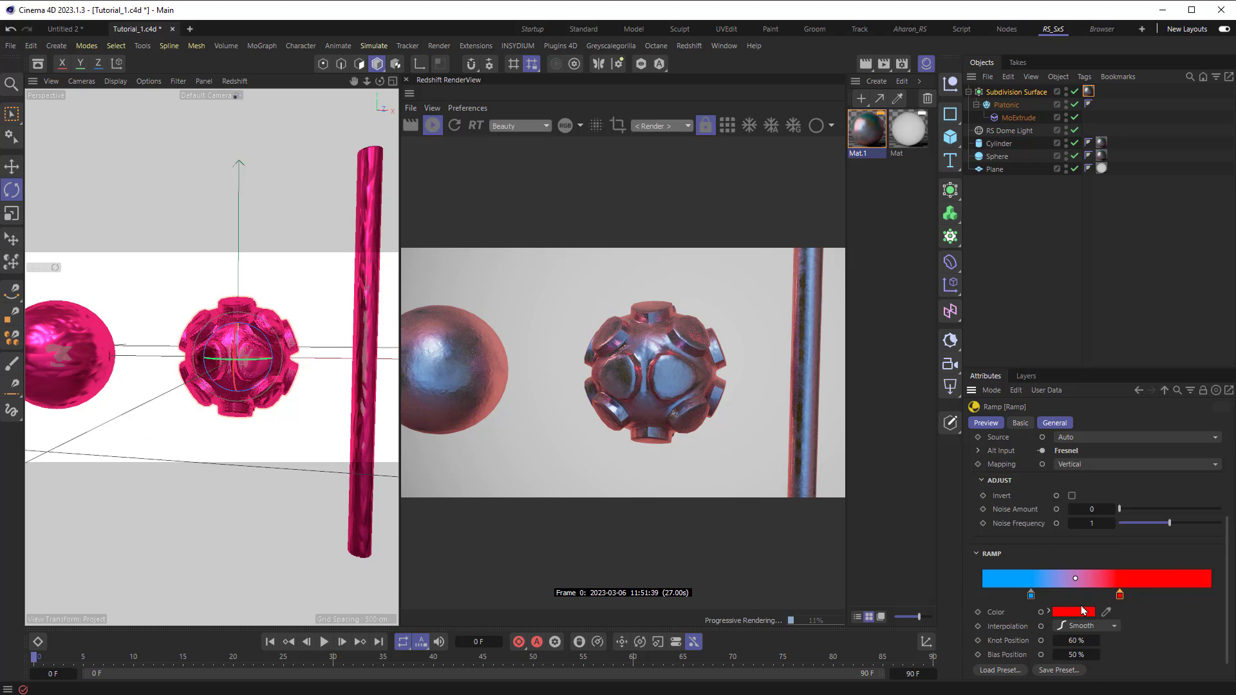